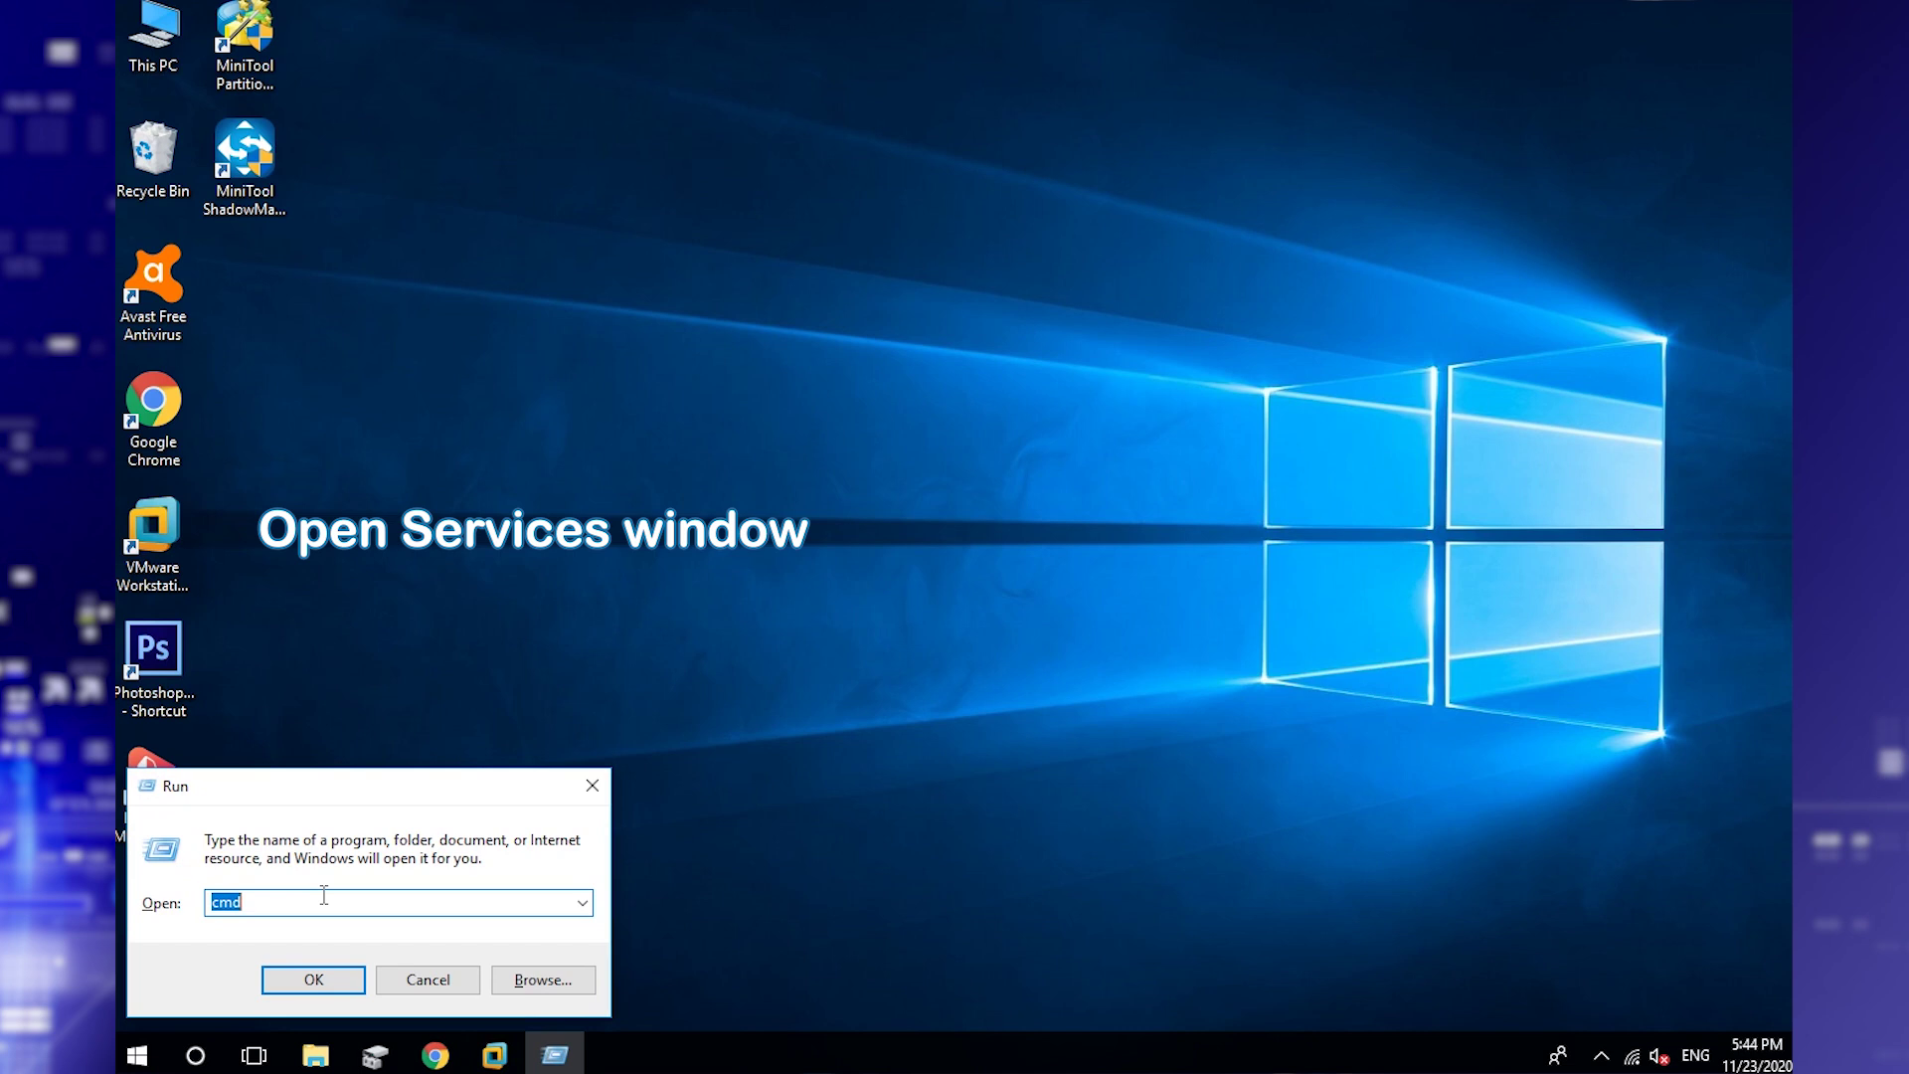
- Replace cmd with services.msc in the Run box's Open field
type("services.msc")
- Launch Services and bring up the context menu for the McAfee WebAdvisor service
left_click(336, 988)
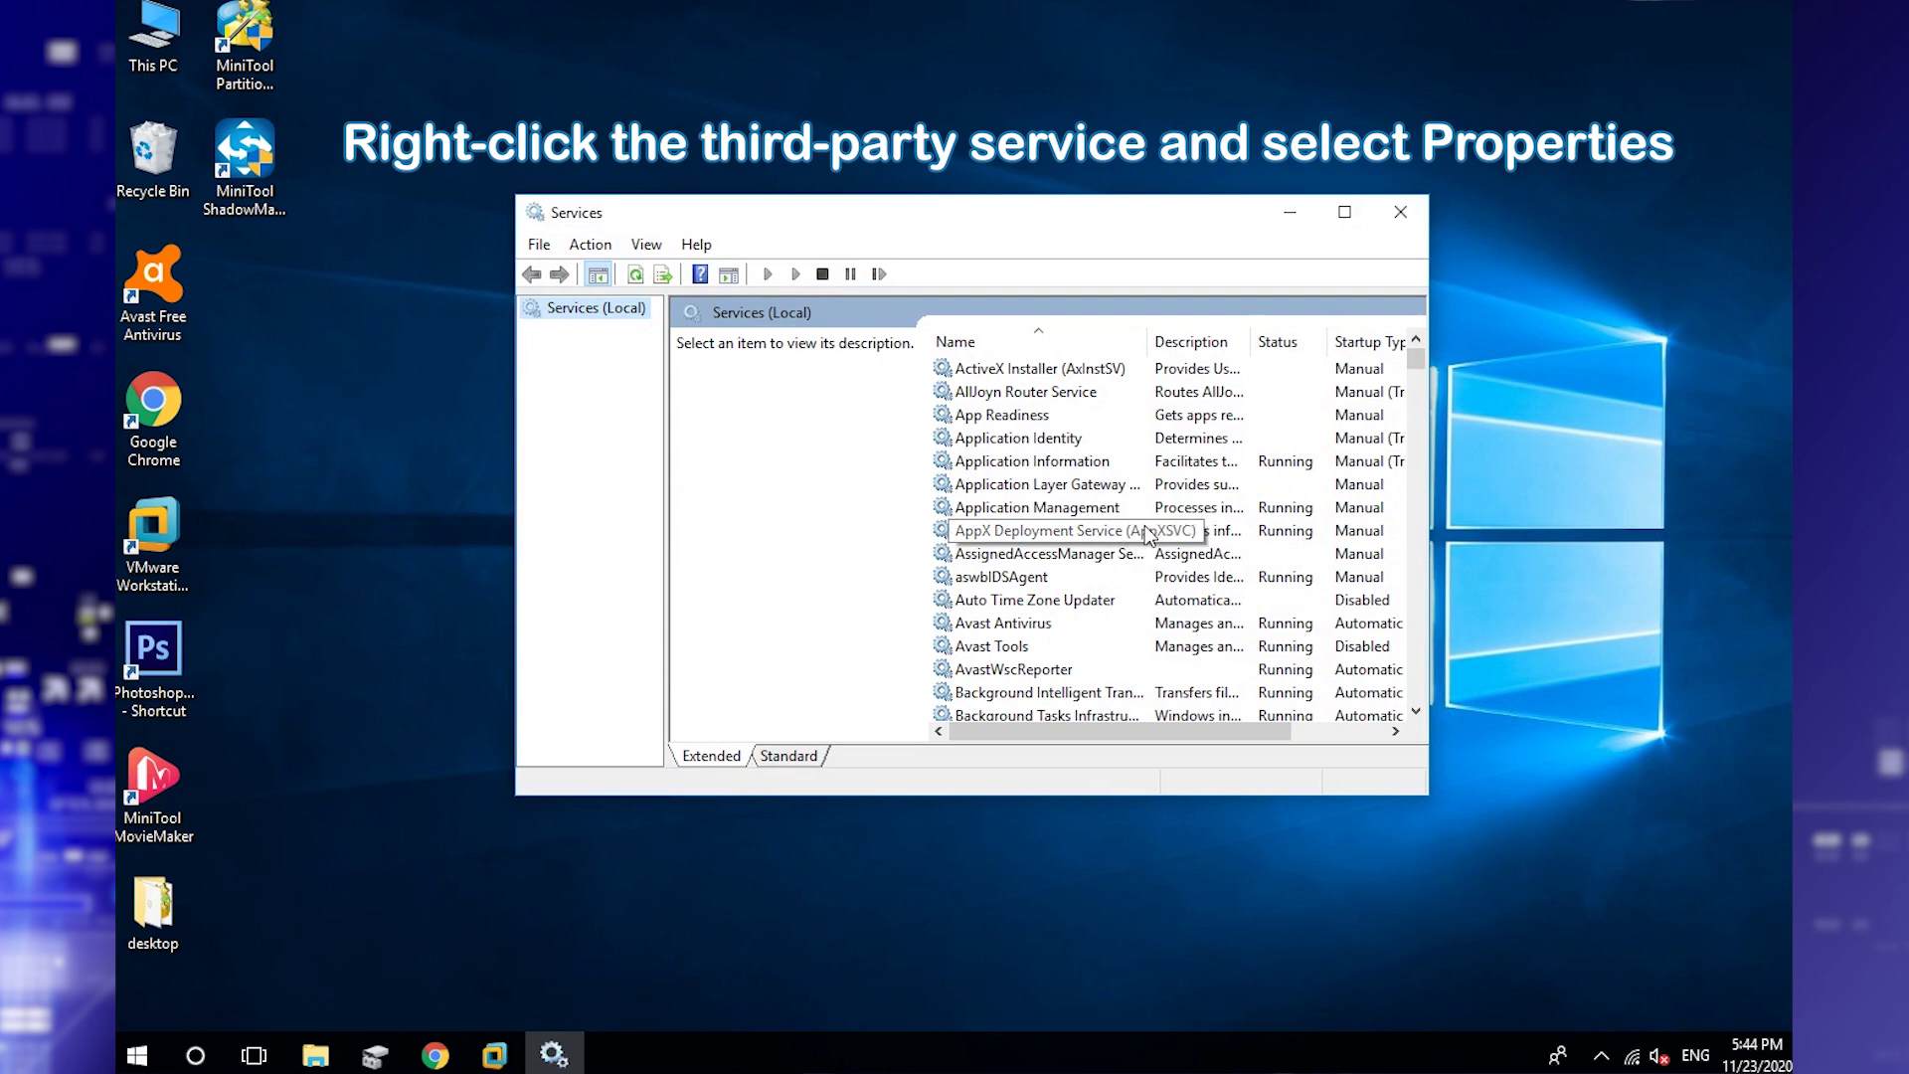
scroll(1149, 534, "down", 15)
scroll(1148, 535, "down", 14)
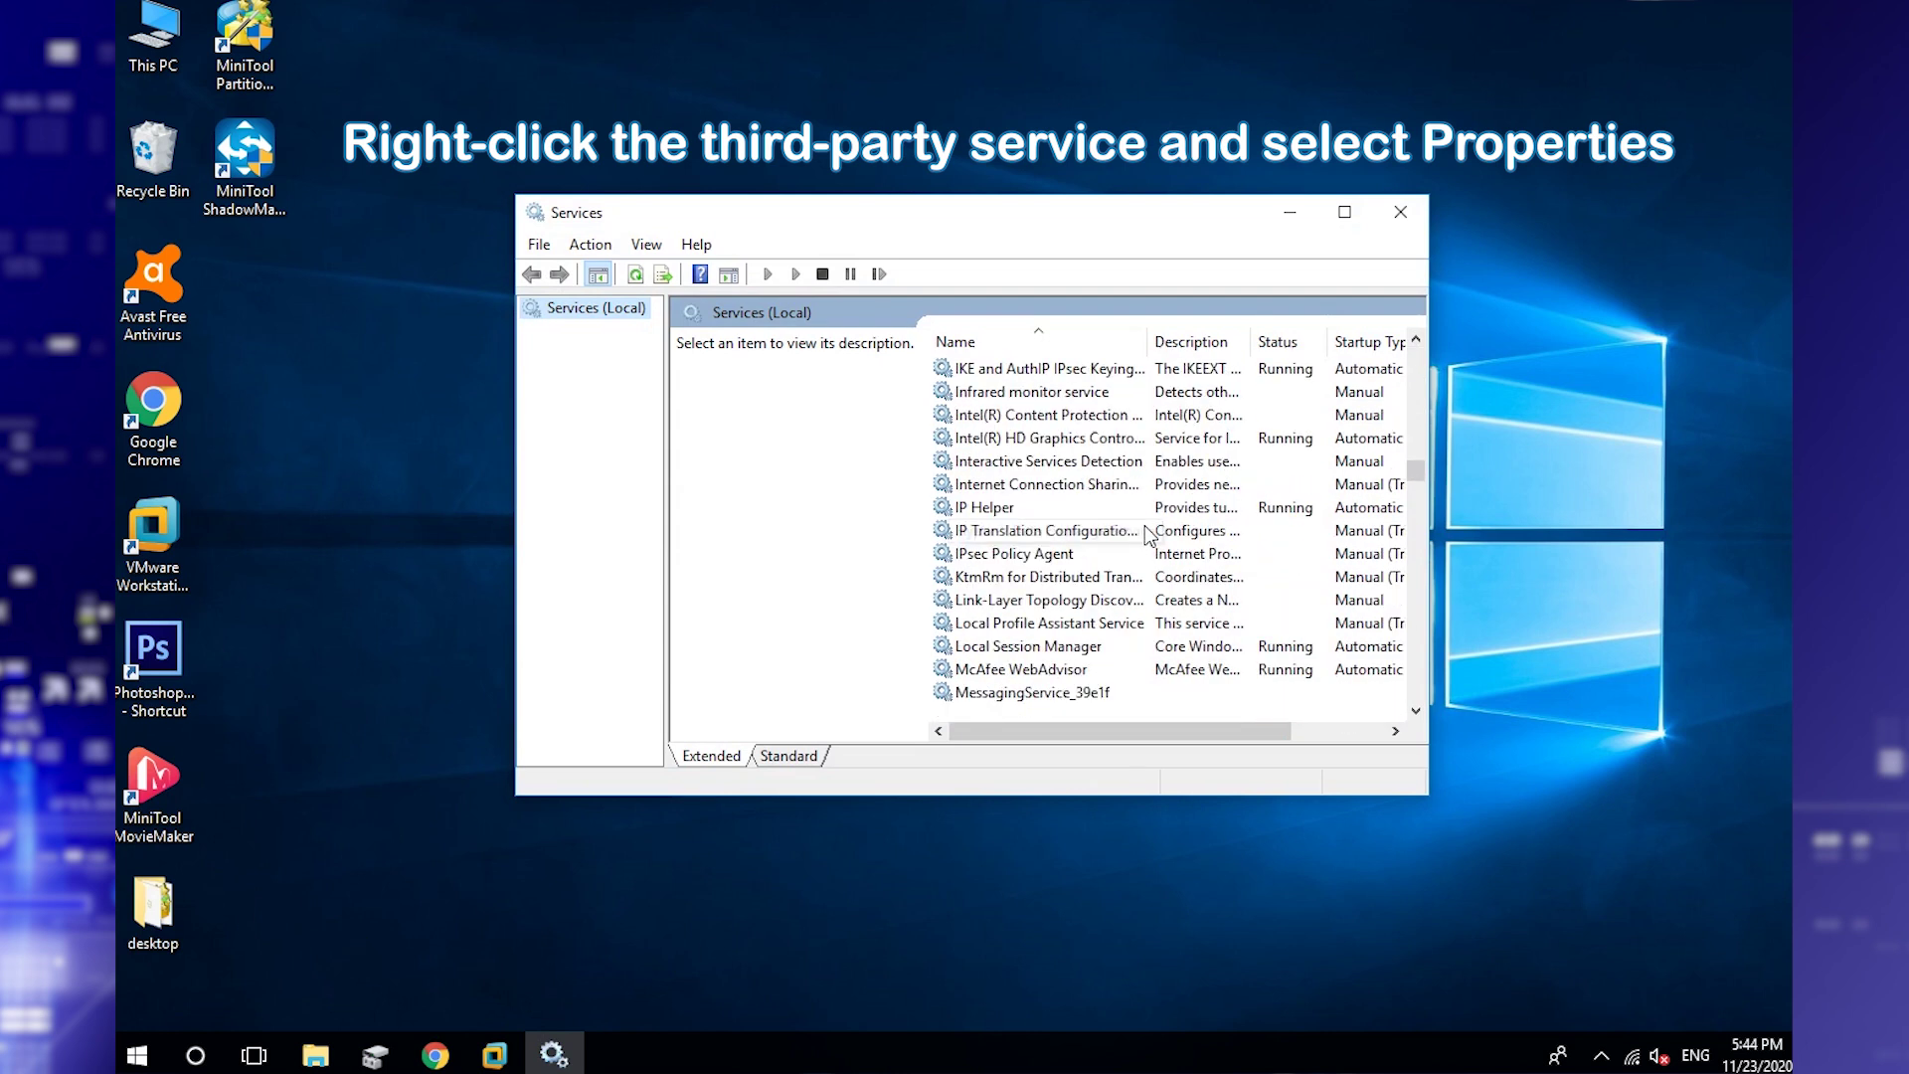
left_click(1088, 532)
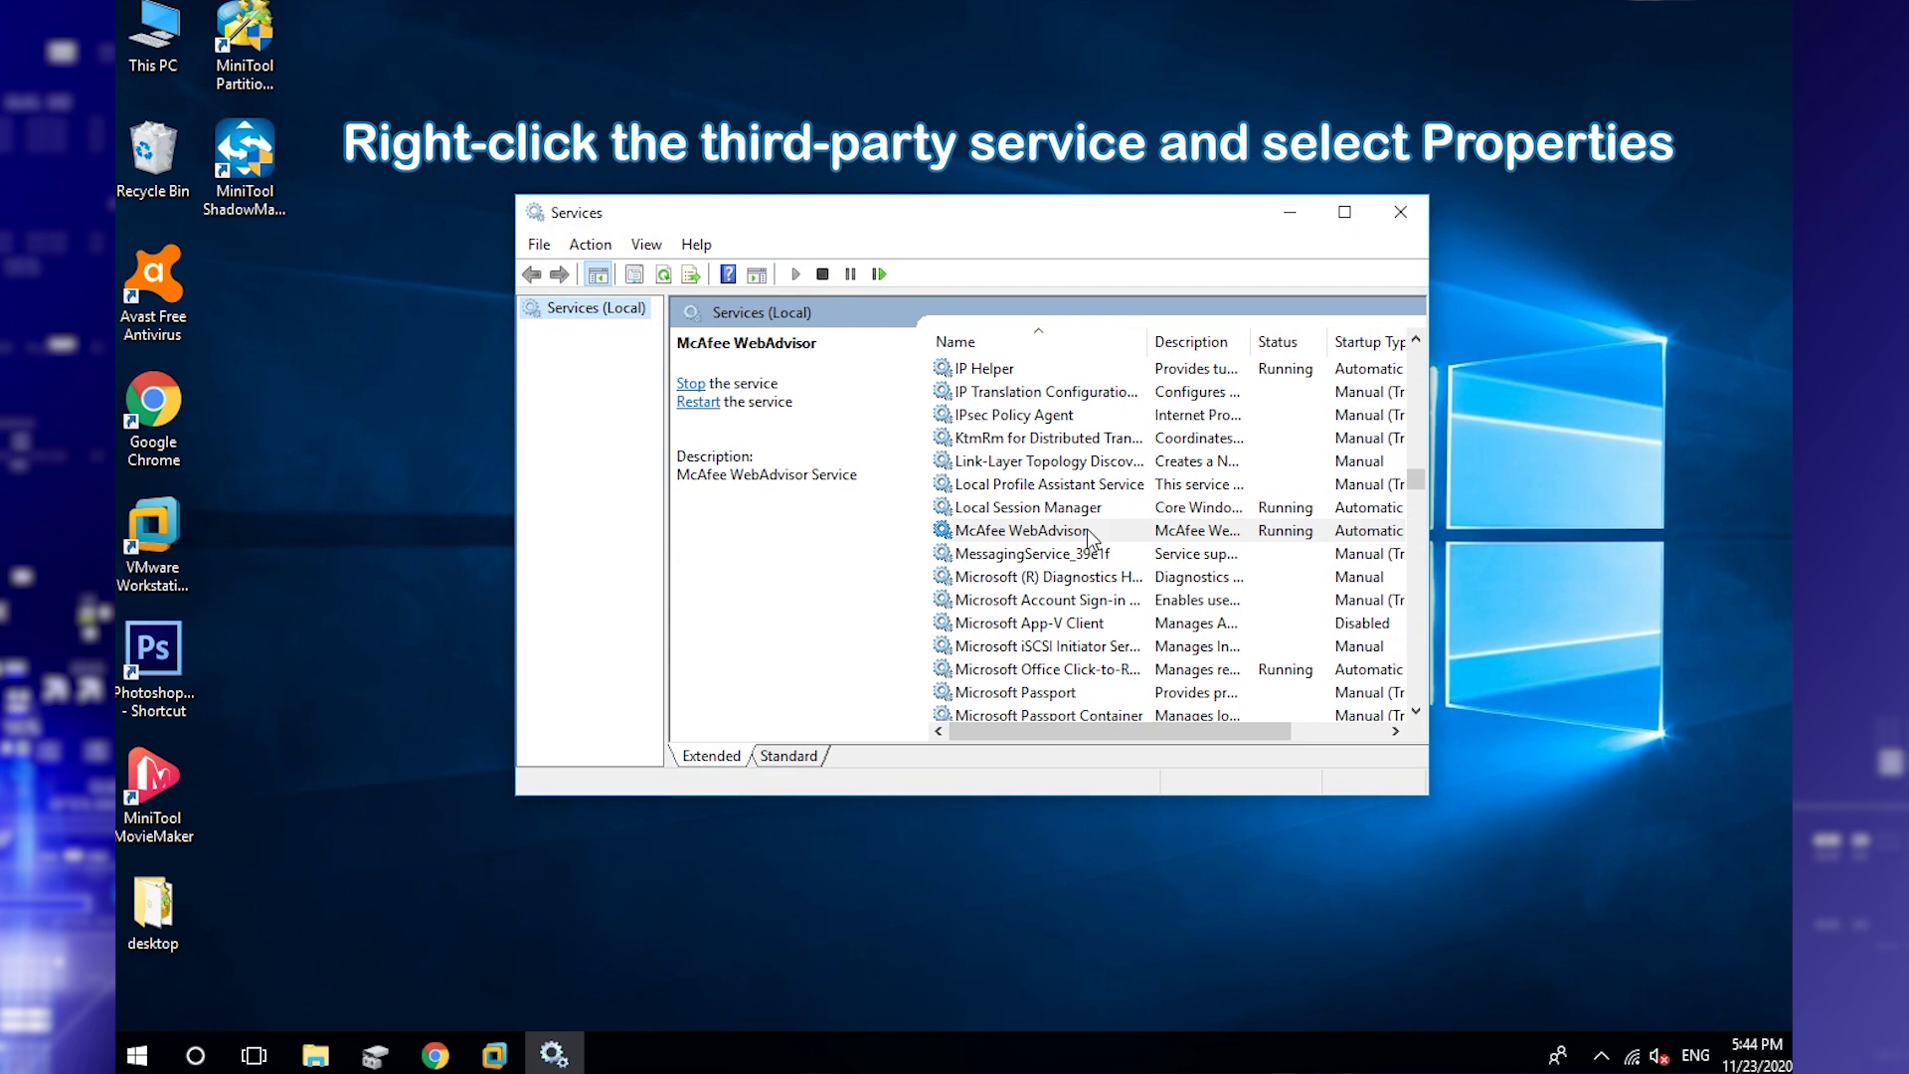
right_click(1090, 537)
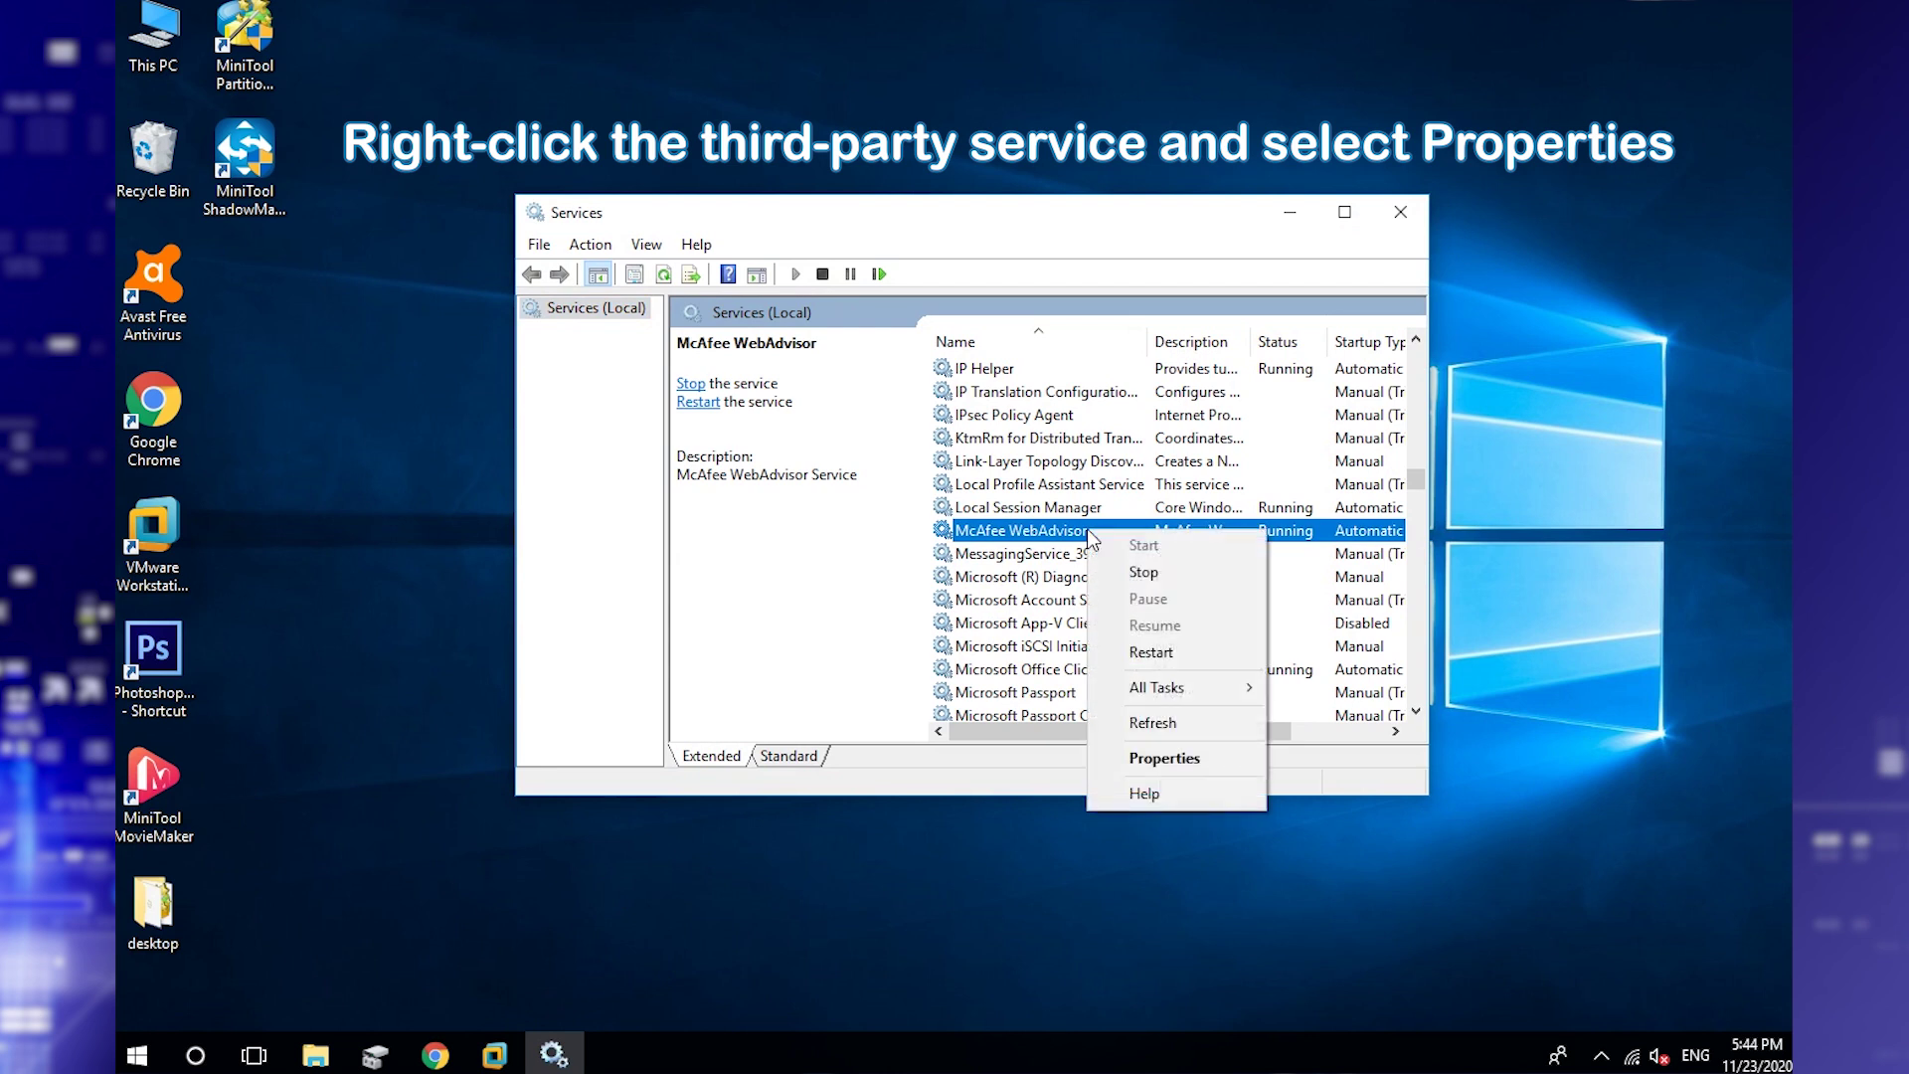
- Set McAfee WebAdvisor's startup type to Disabled, apply it, and close Services
left_click(1180, 761)
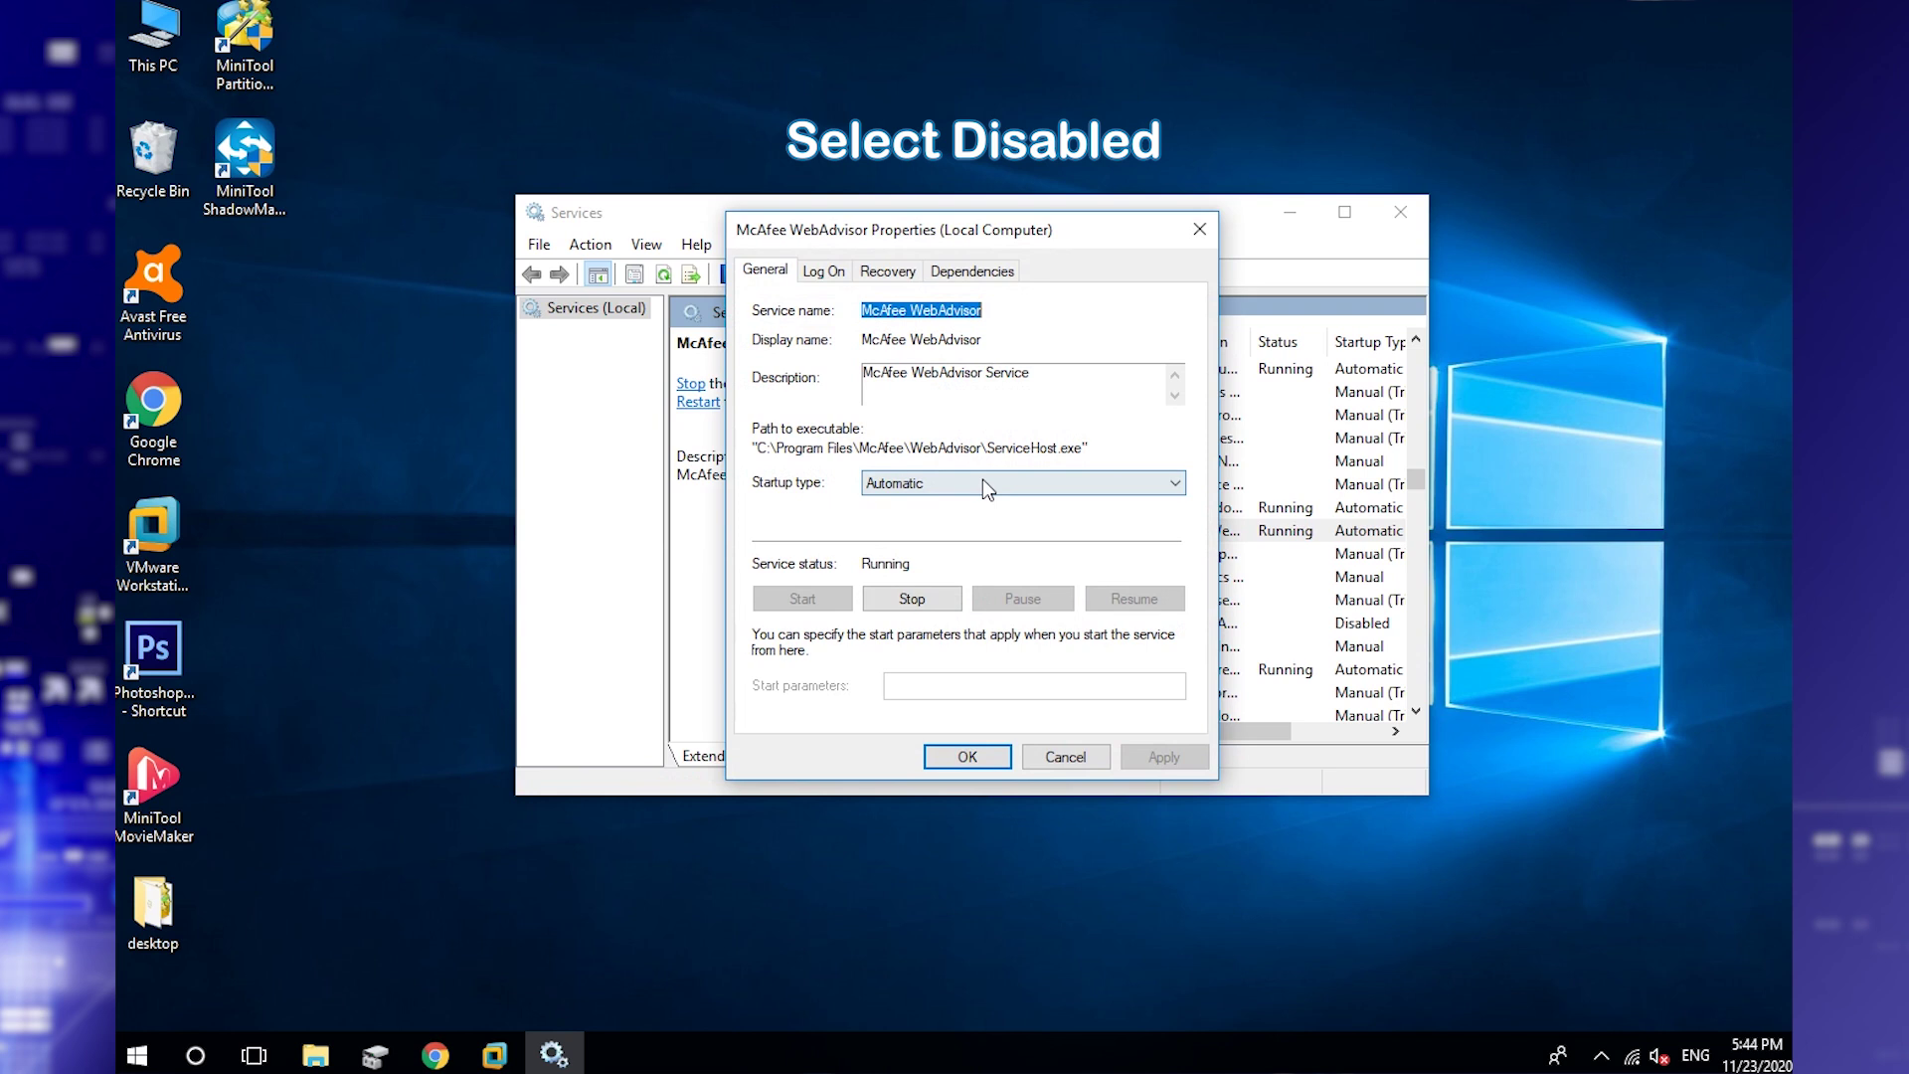
left_click(983, 482)
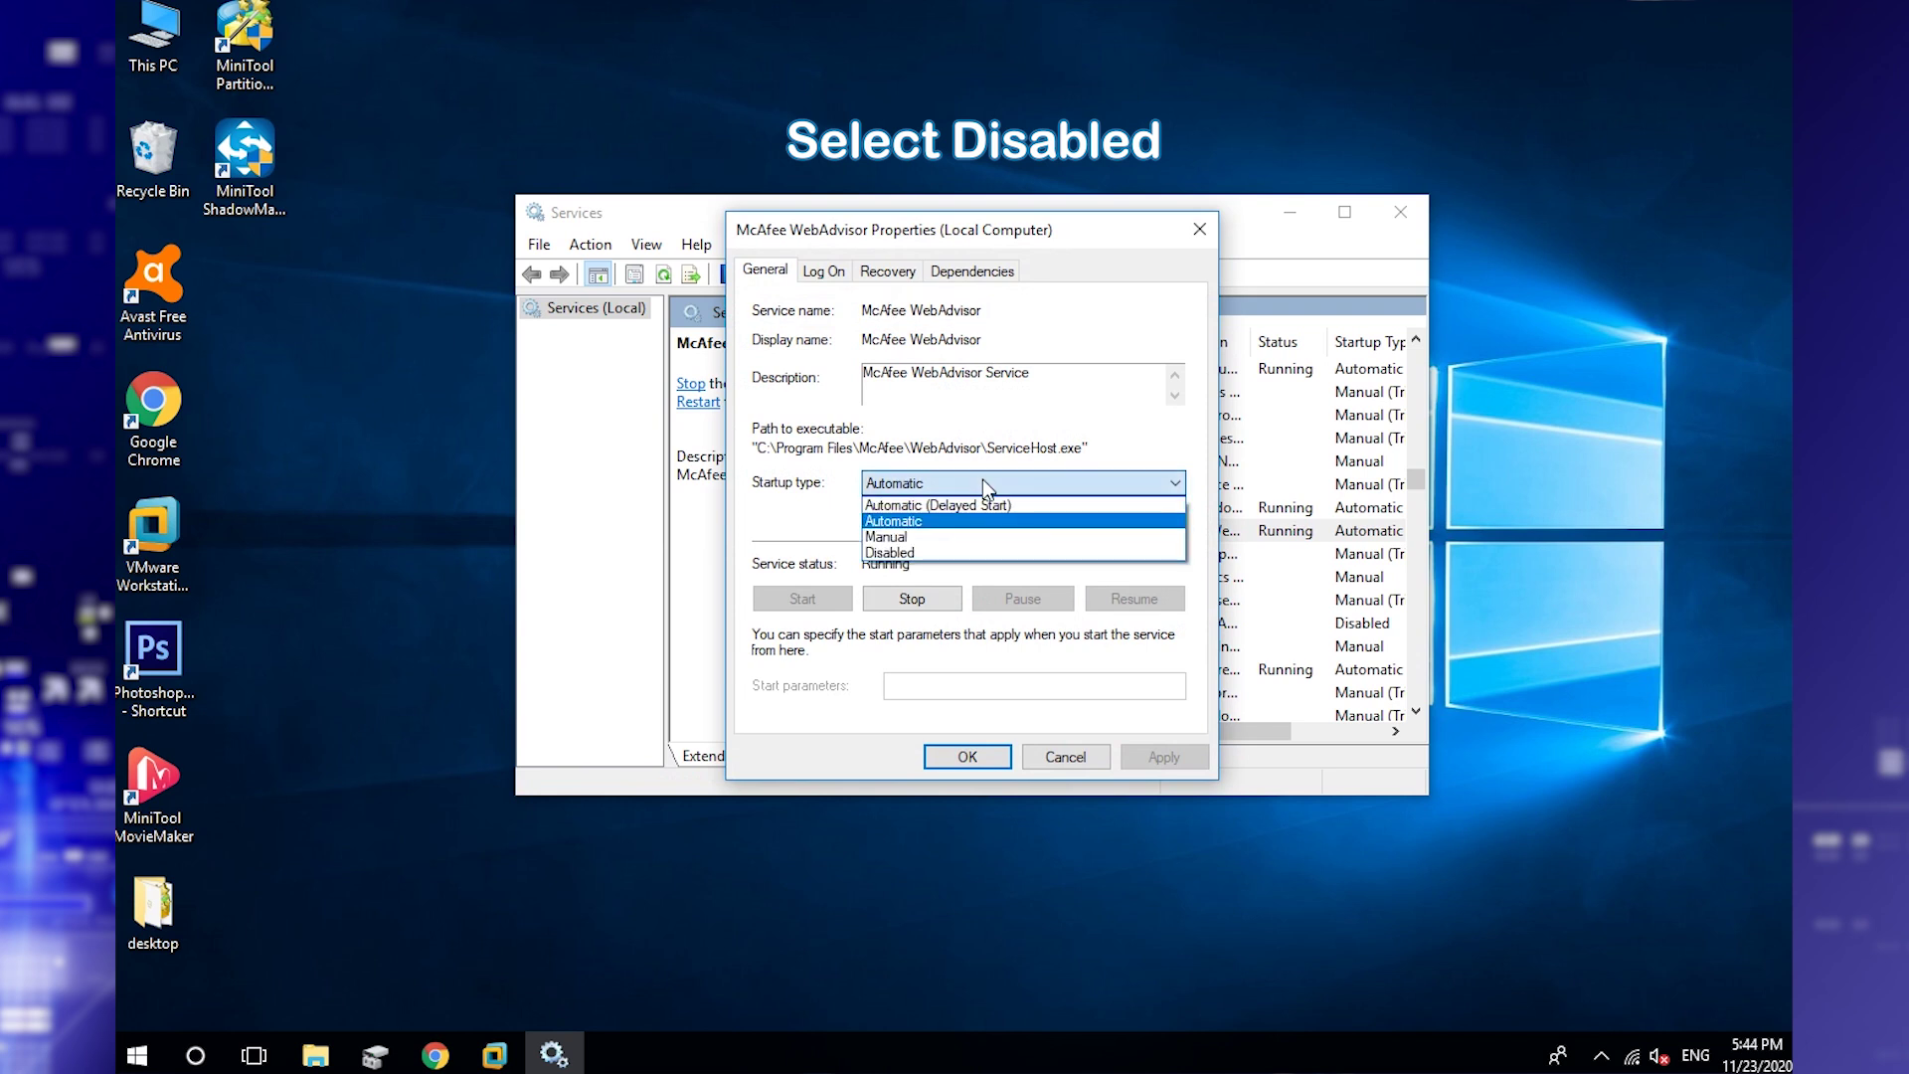
left_click(1011, 554)
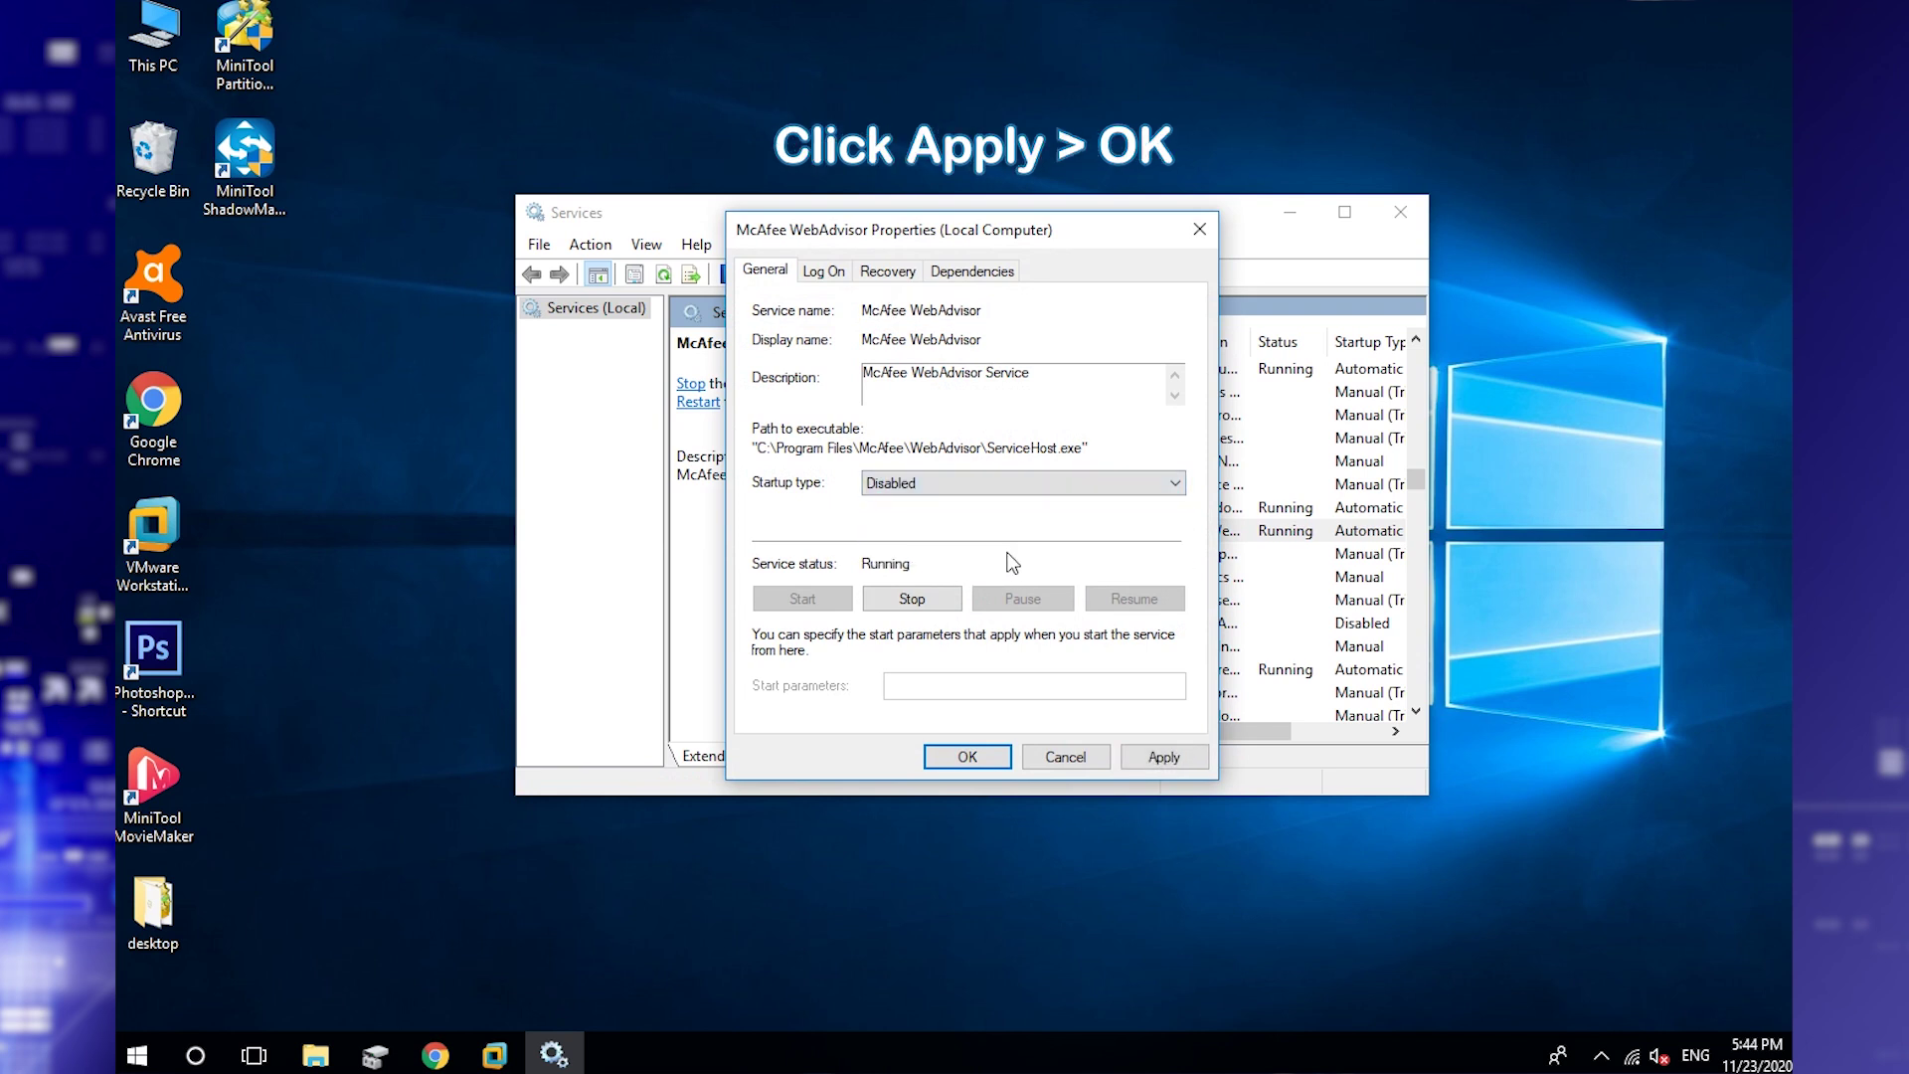
left_click(1163, 756)
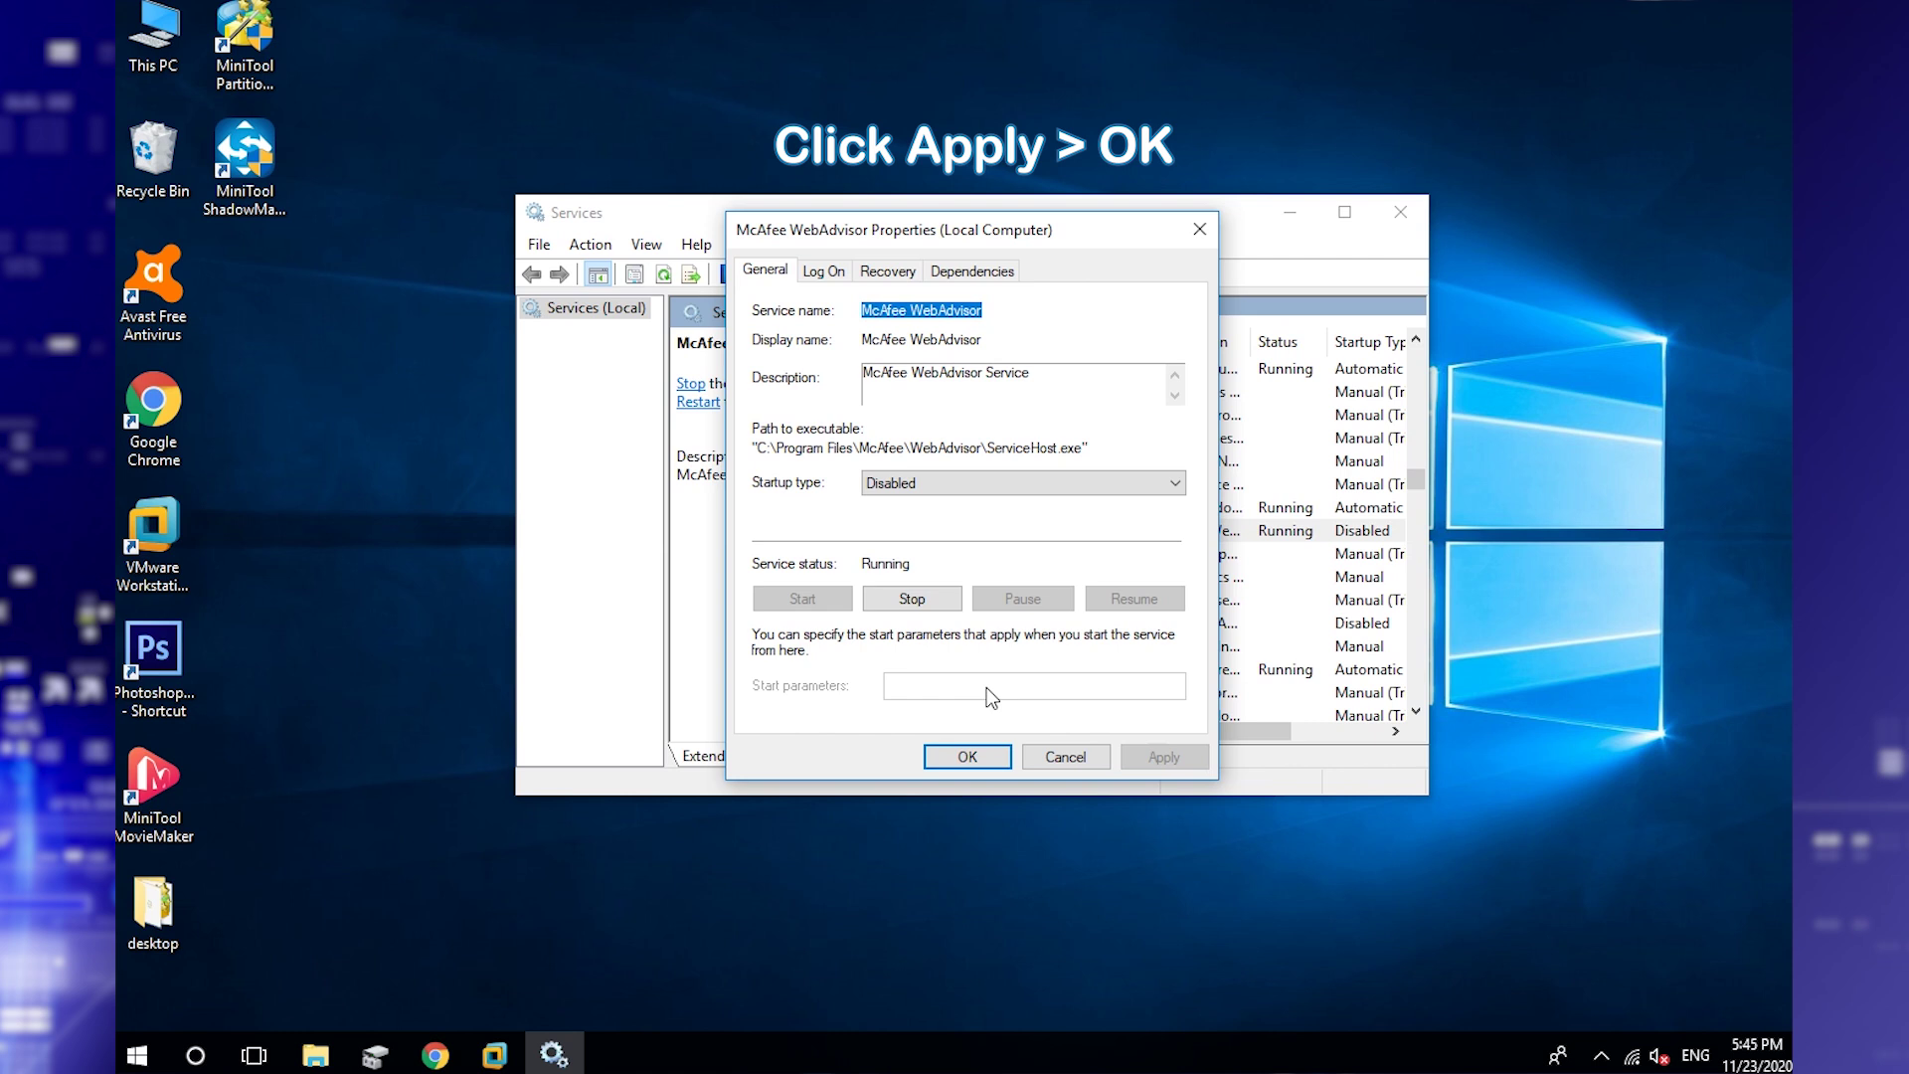
left_click(965, 757)
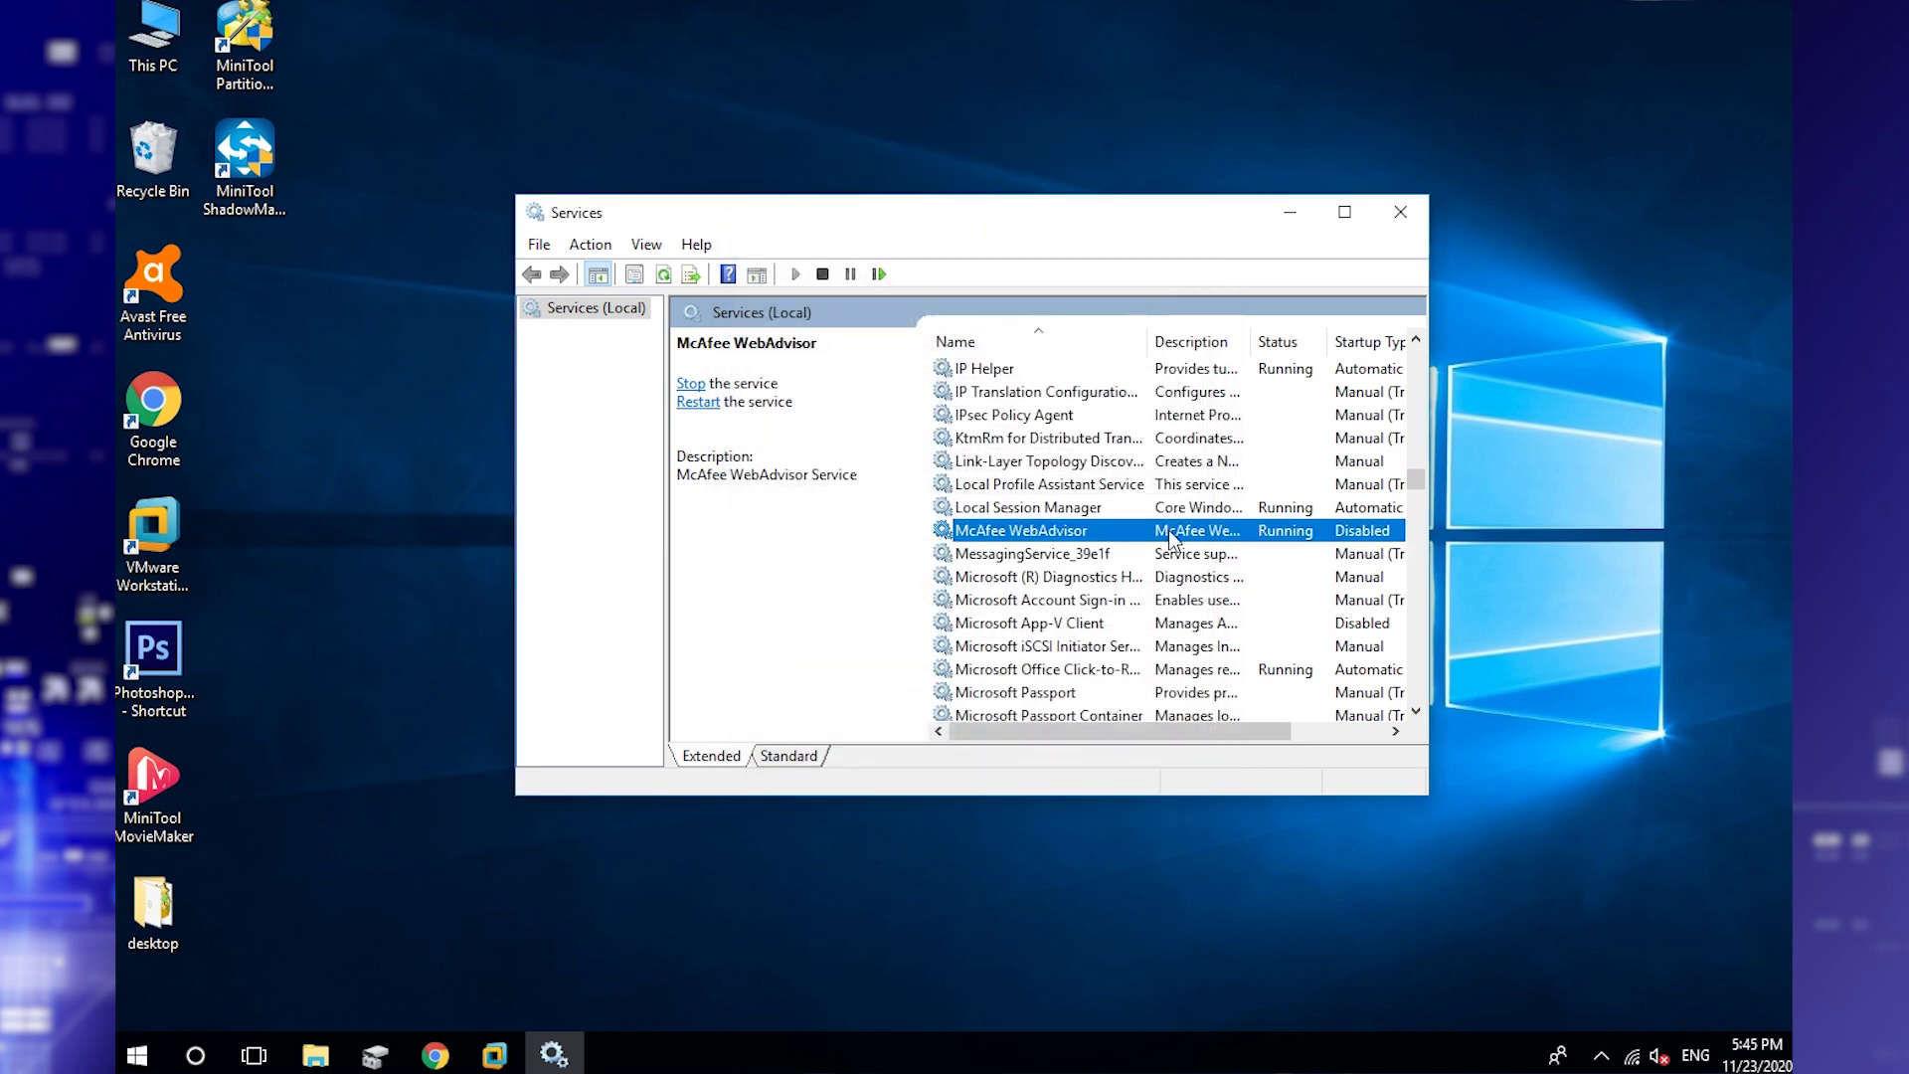
left_click(1404, 215)
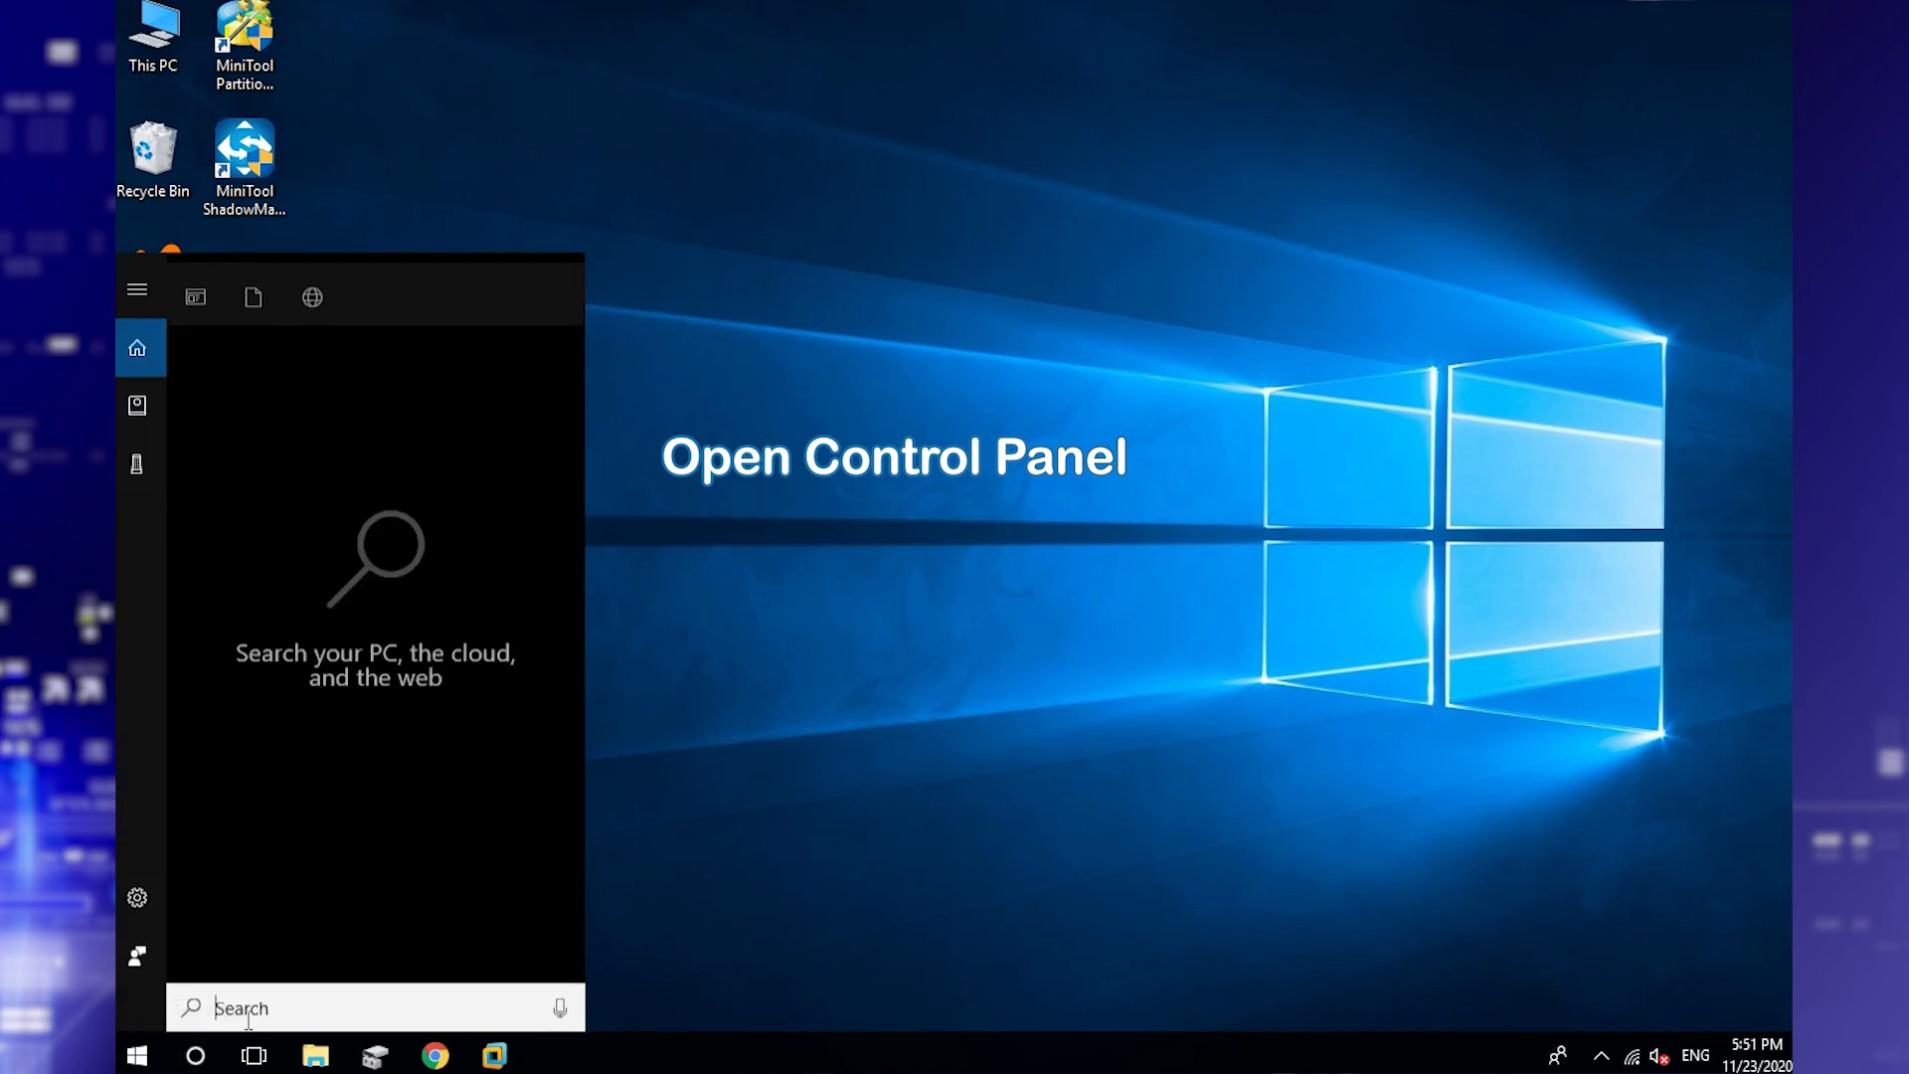
- Open Control Panel from a 'con' search, switch to Category view, and reach Uninstall a program
type("con")
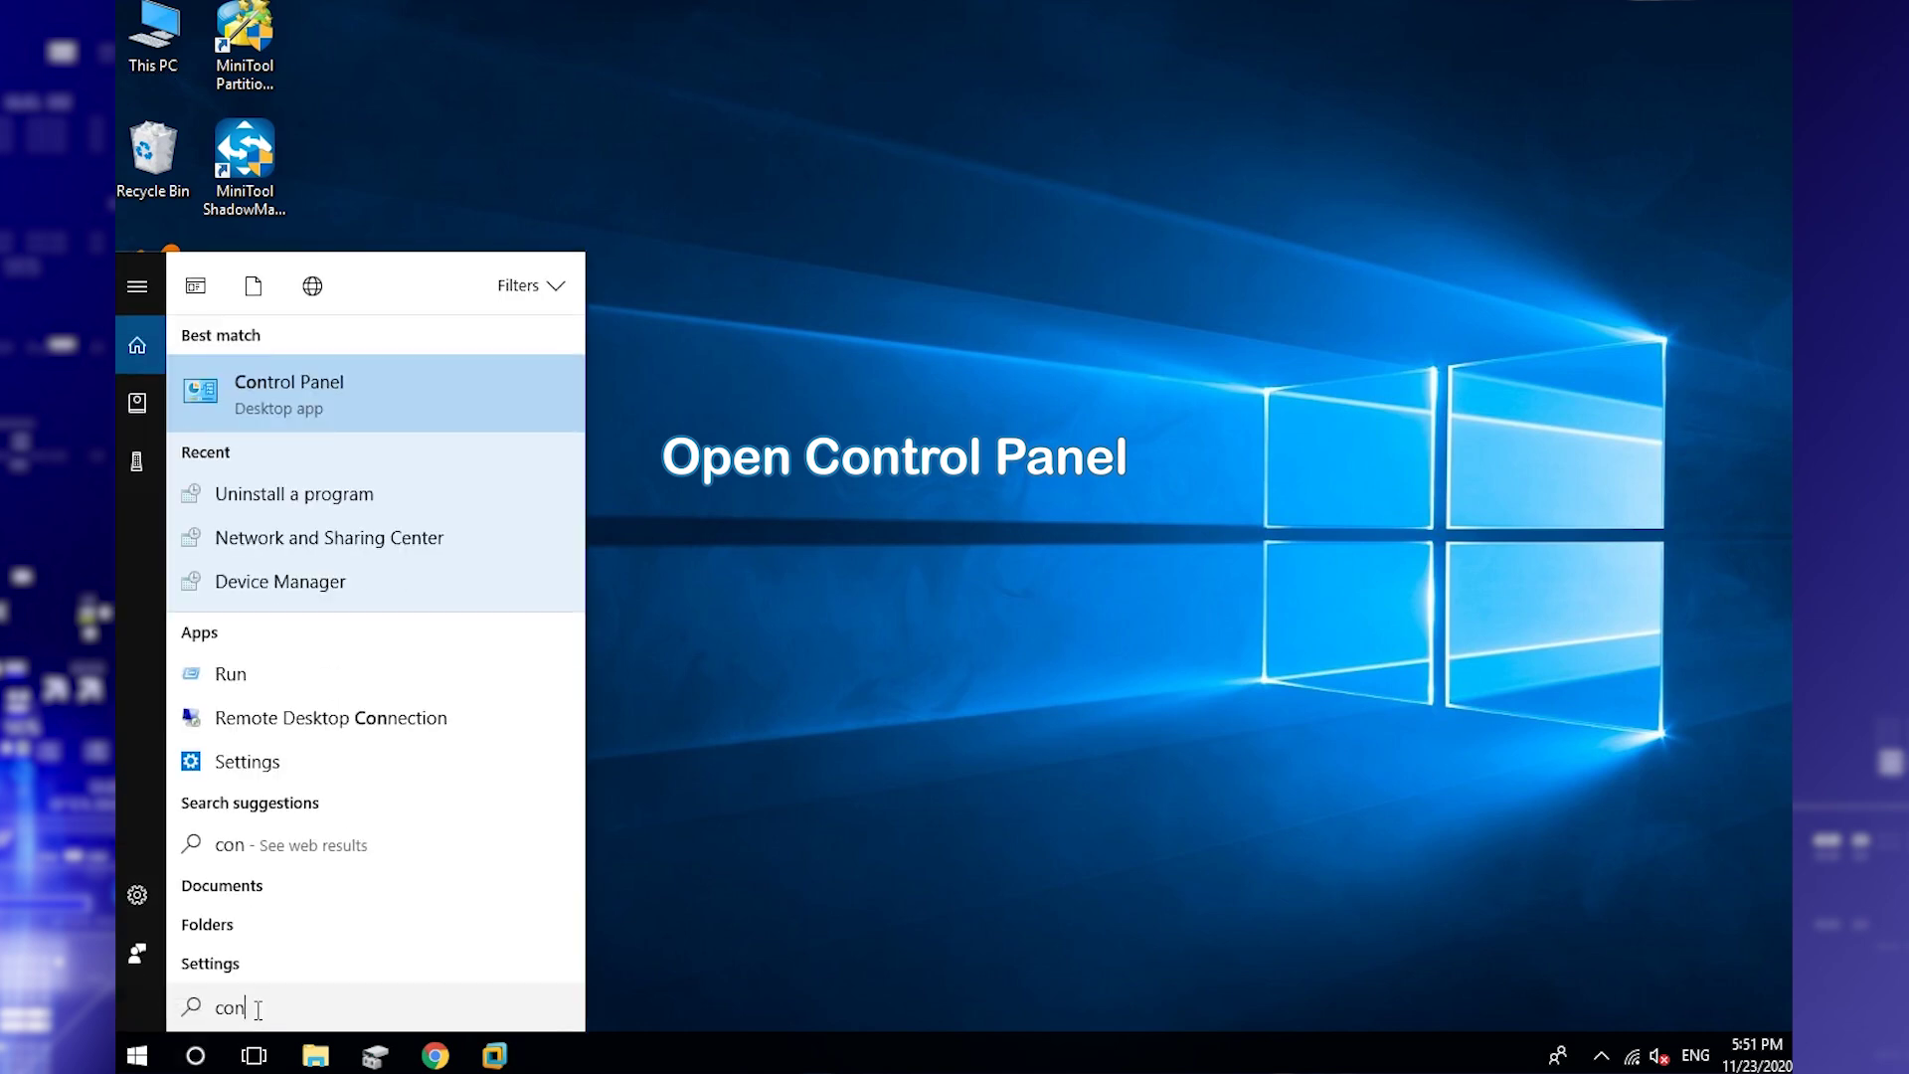
left_click(380, 384)
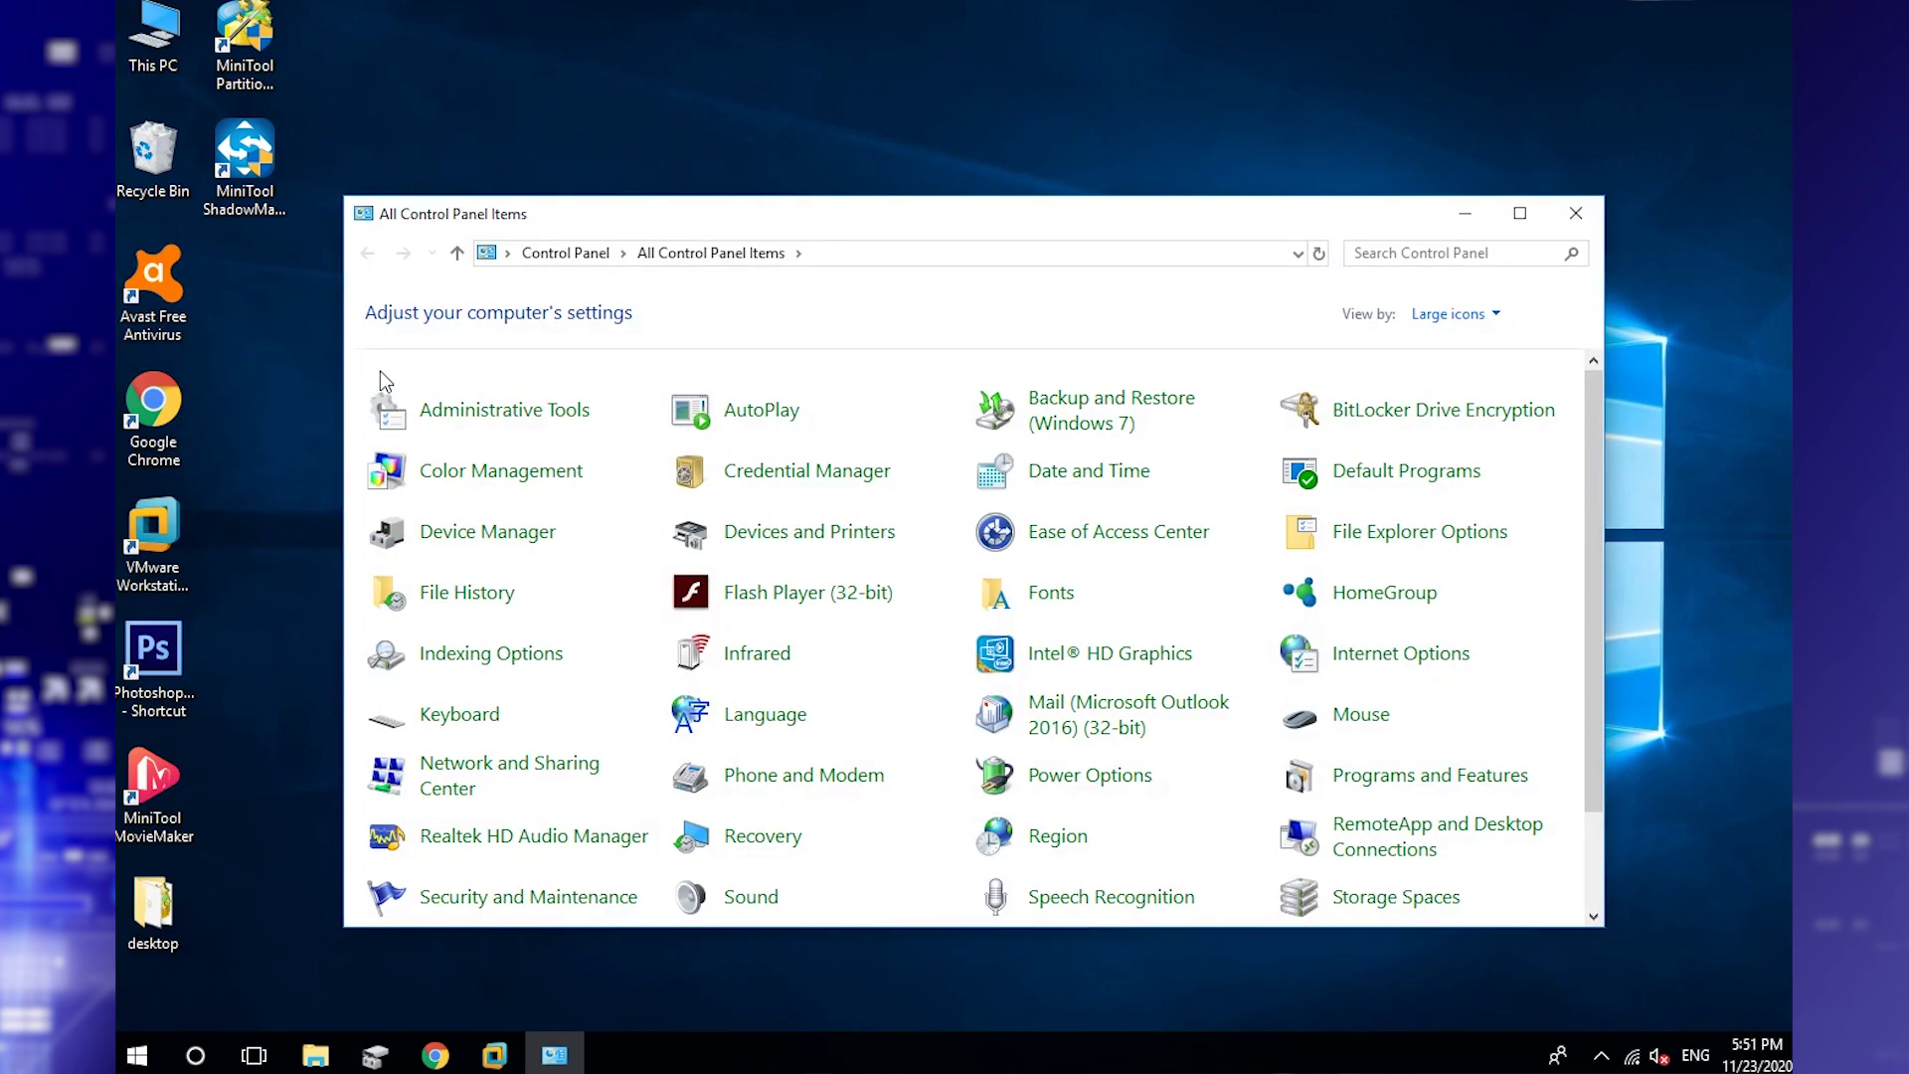
left_click(1490, 316)
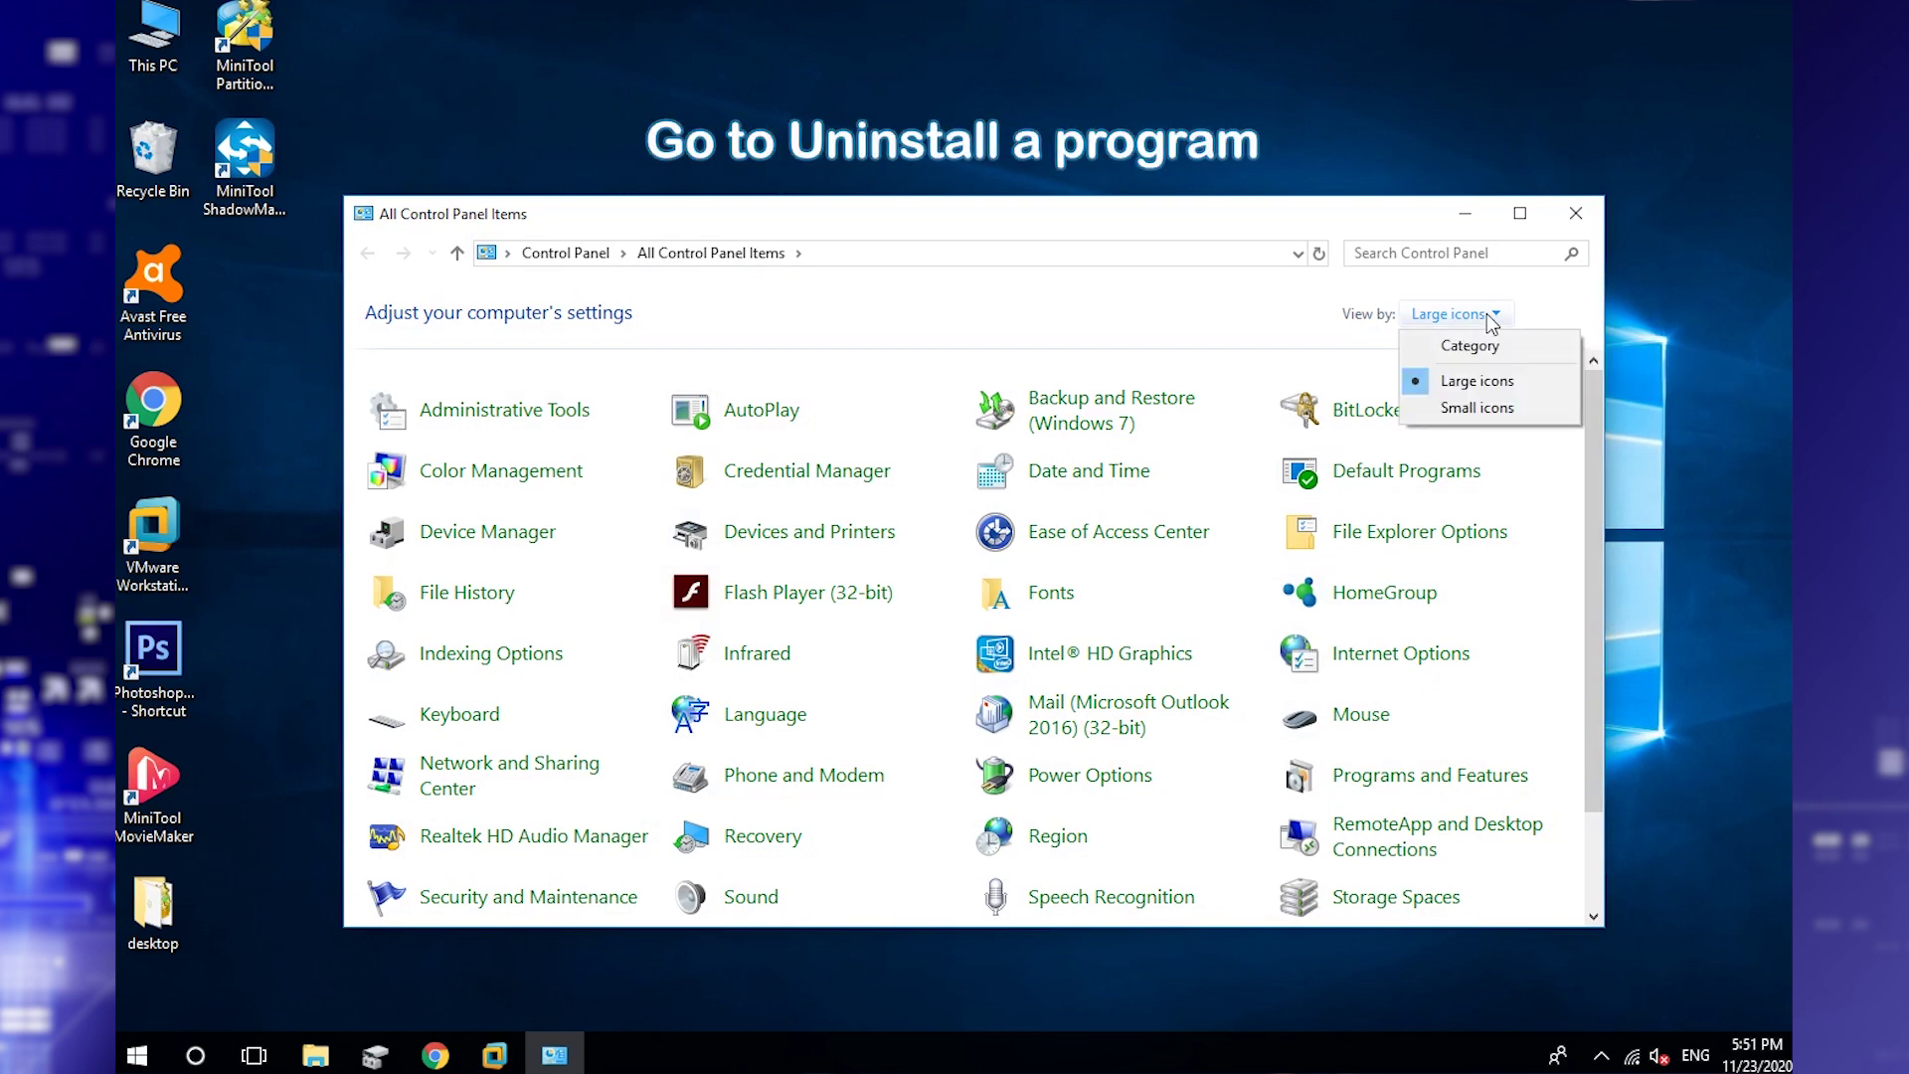
left_click(1537, 358)
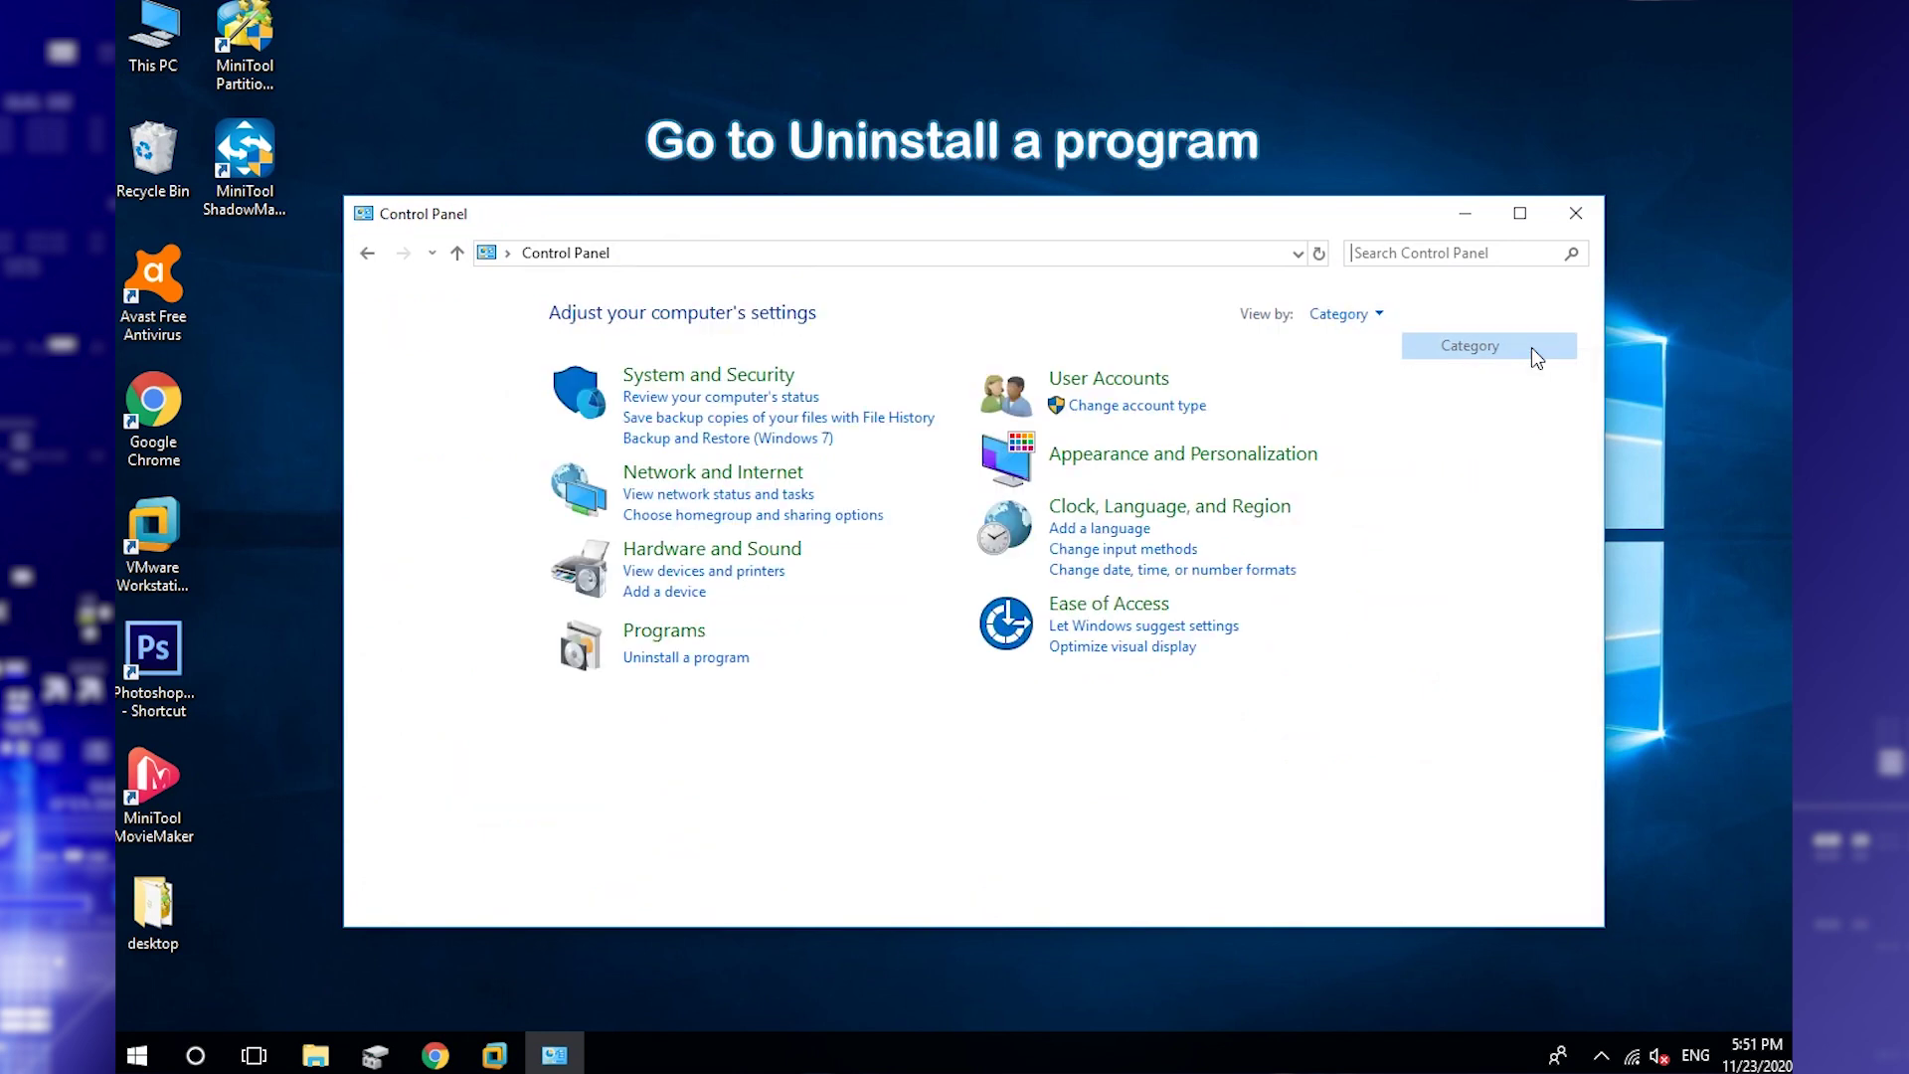
left_click(734, 660)
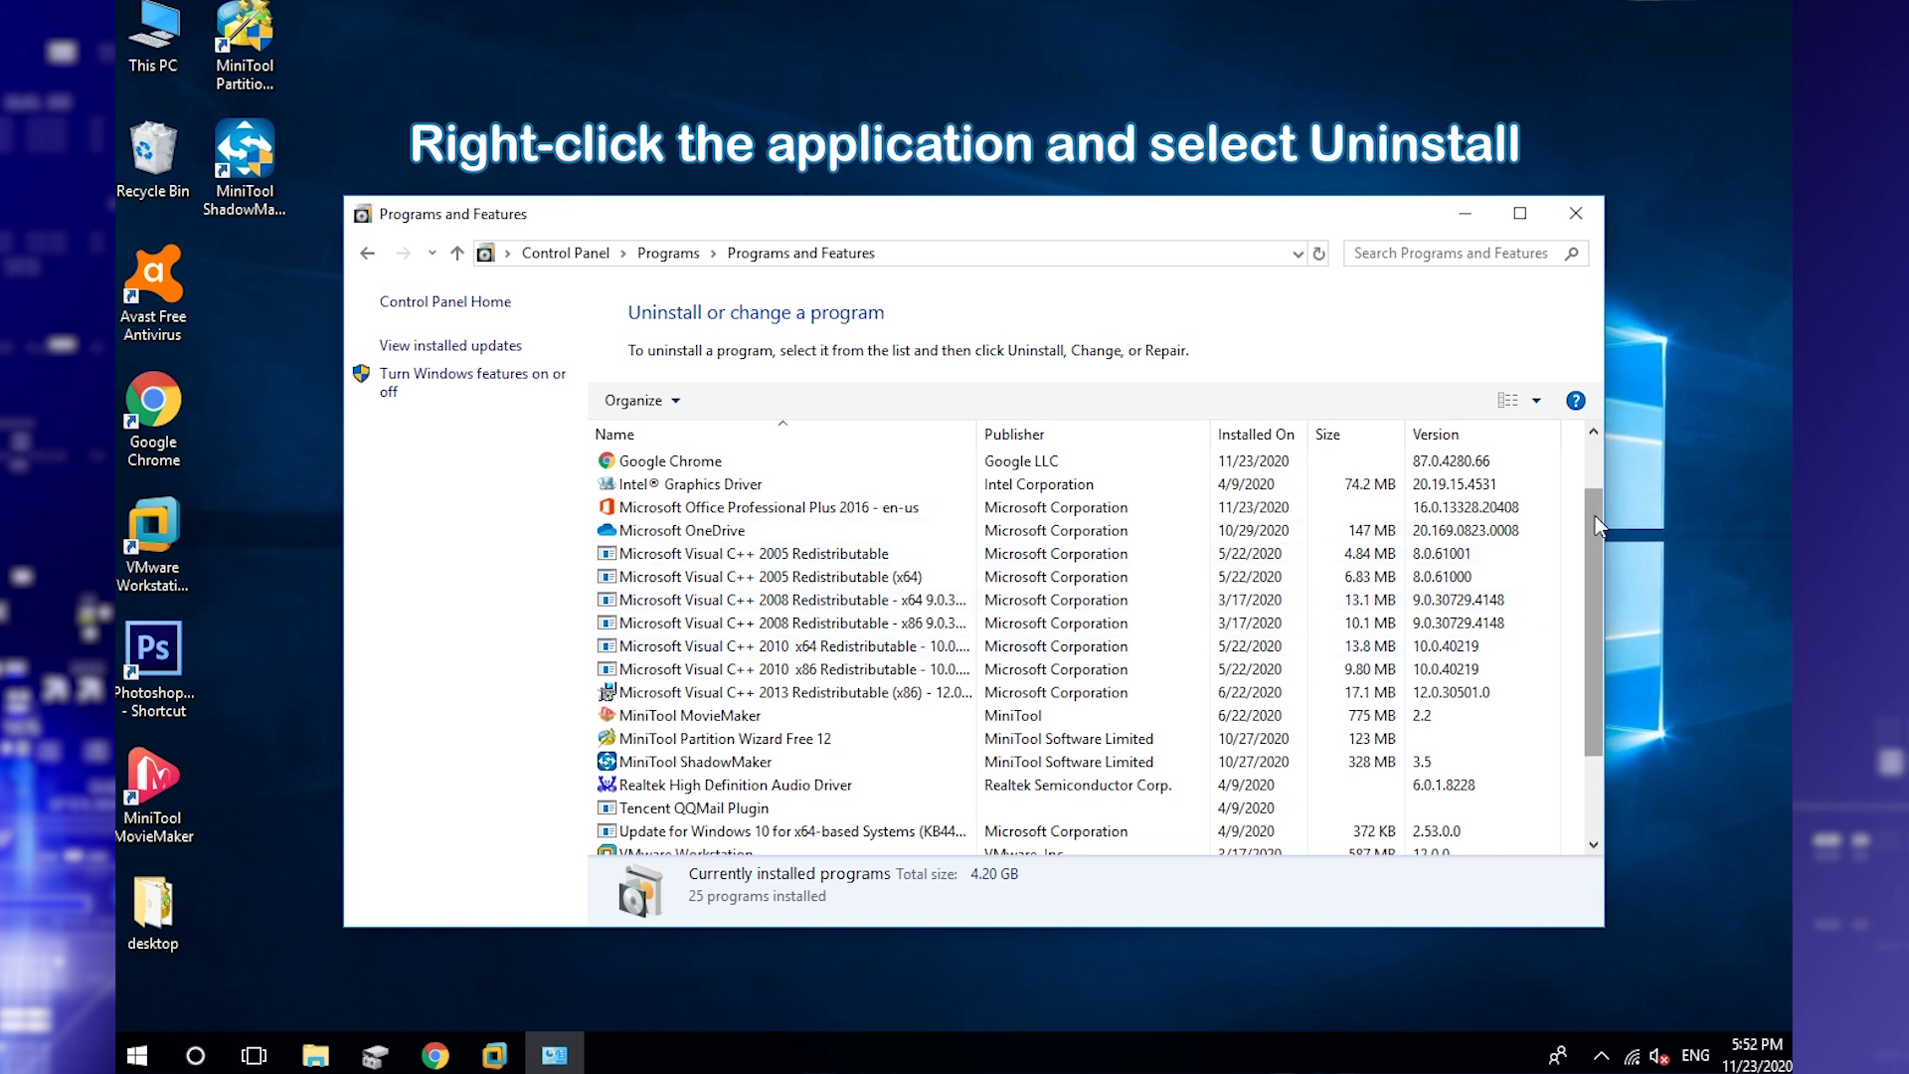
- Uninstall WebAdvisor by McAfee from the Programs and Features list
left_click_drag(1595, 516, 1591, 541)
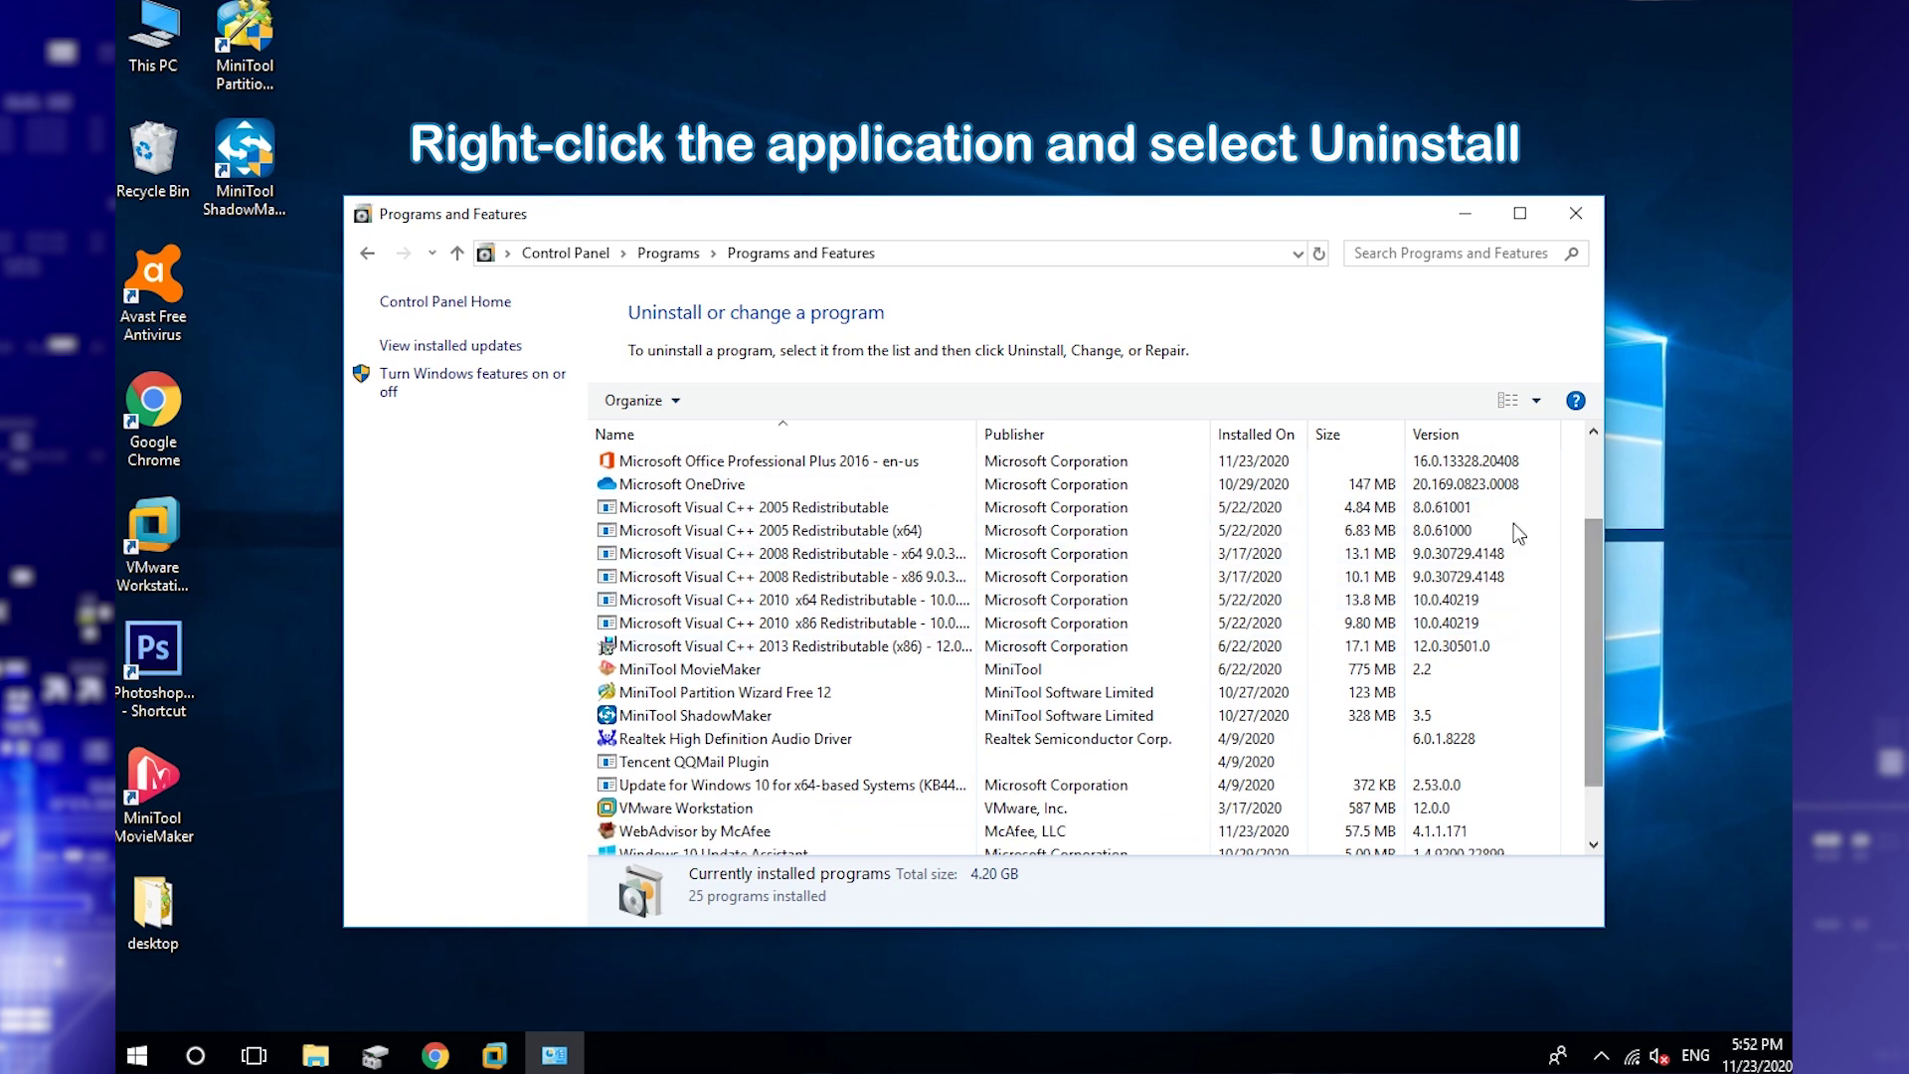
left_click(761, 832)
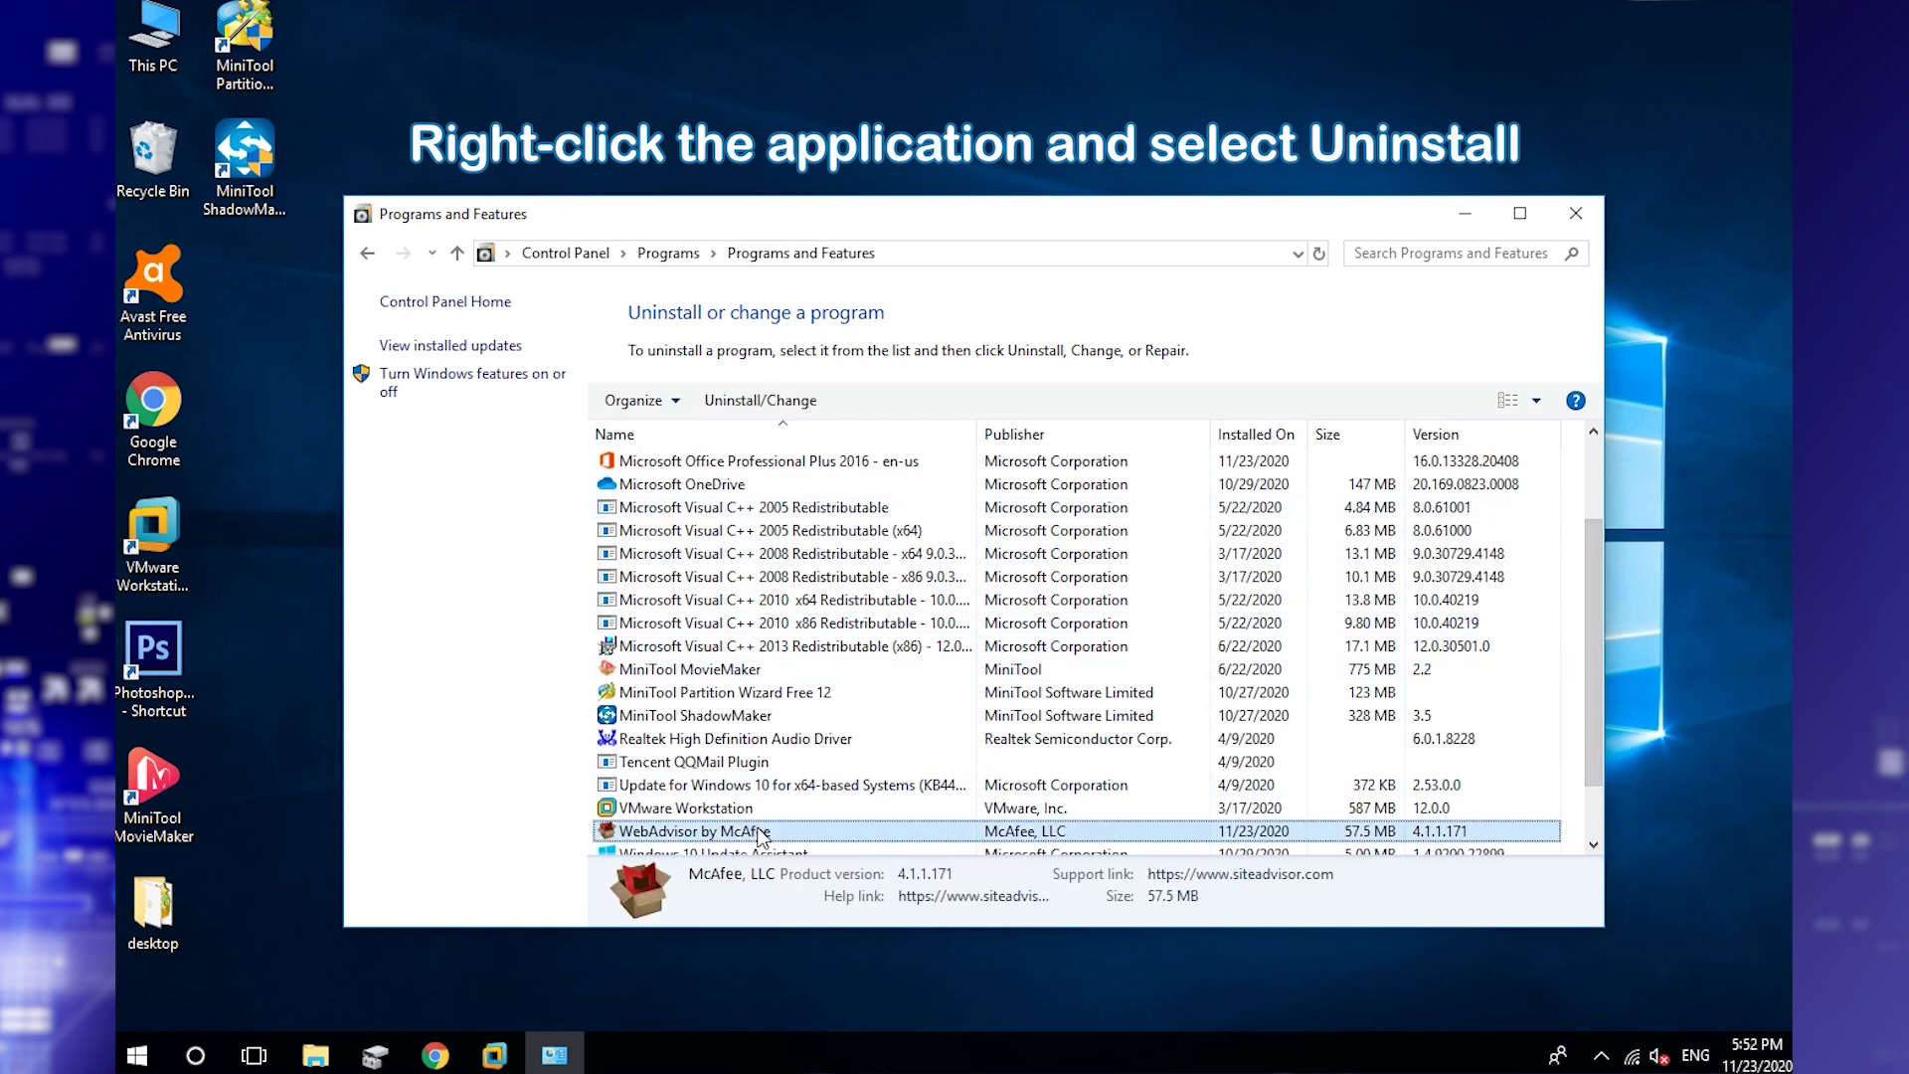
right_click(761, 833)
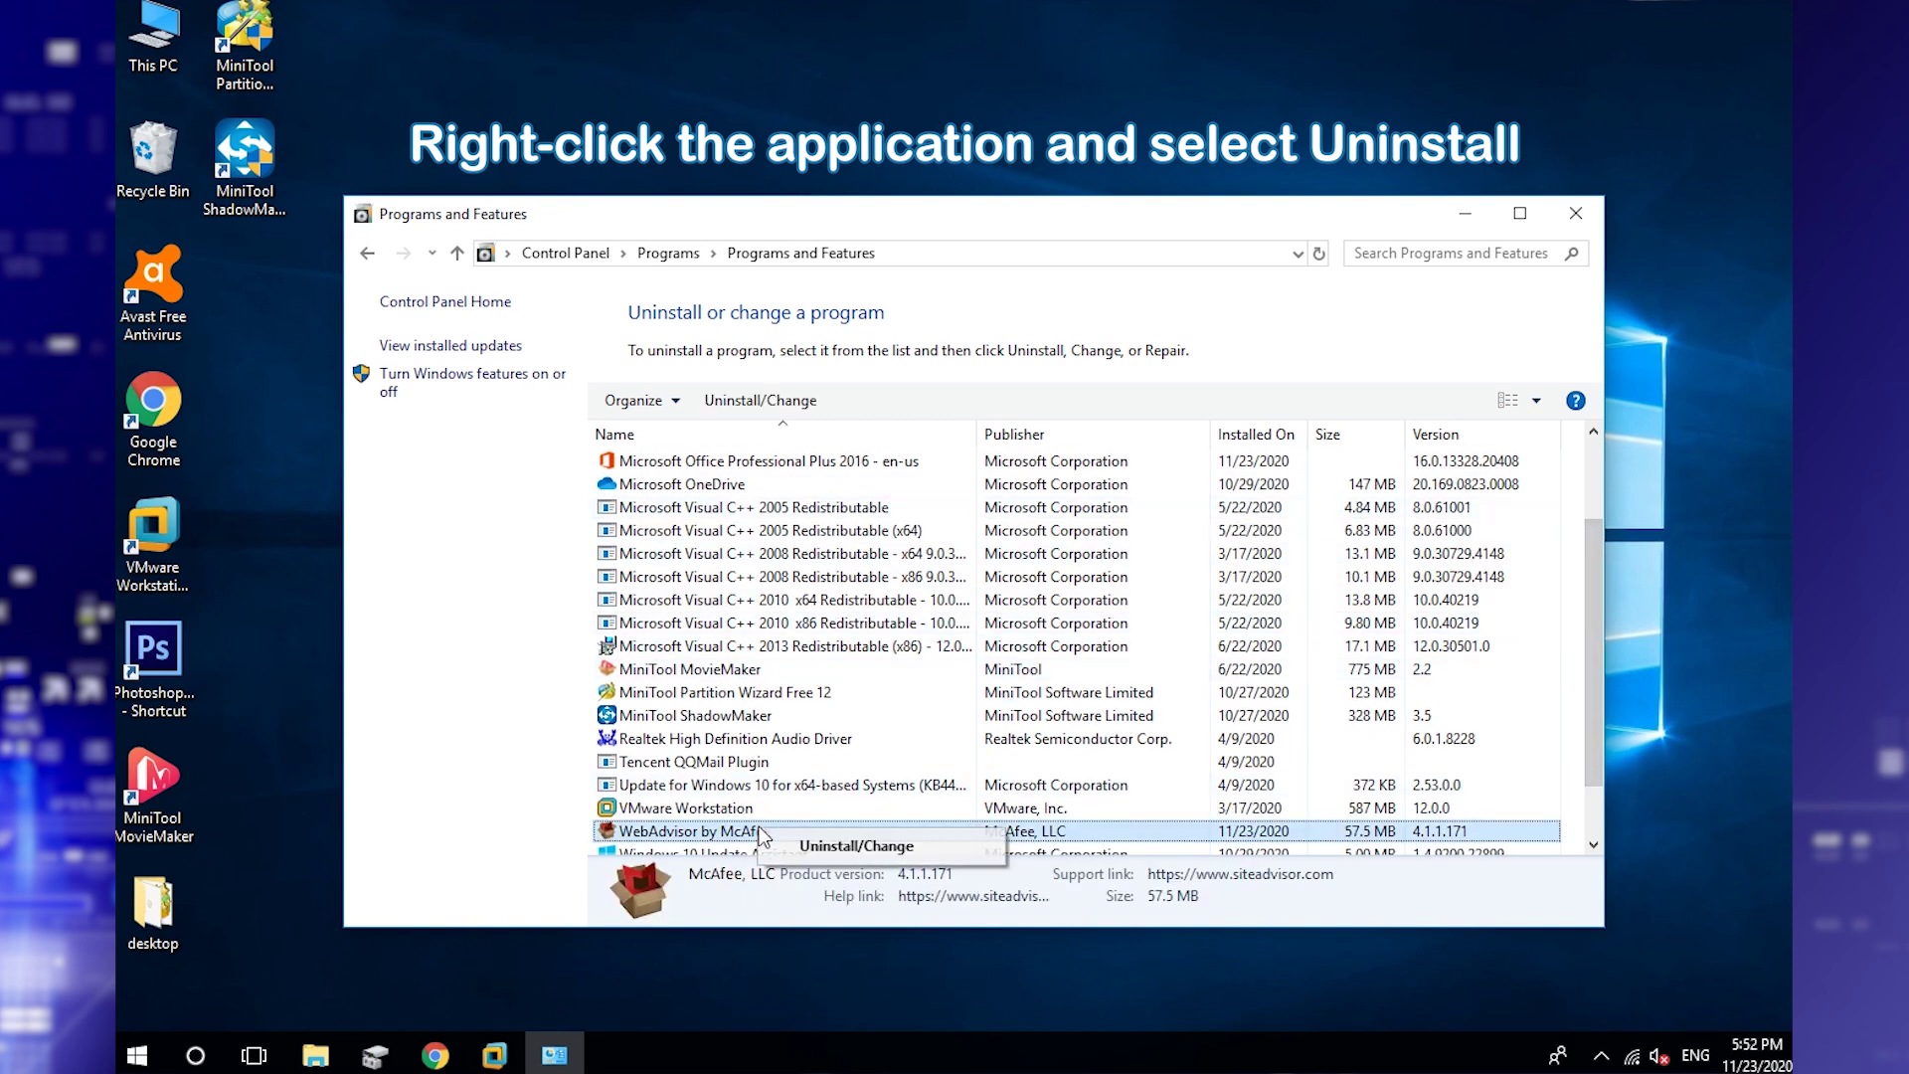
left_click(896, 847)
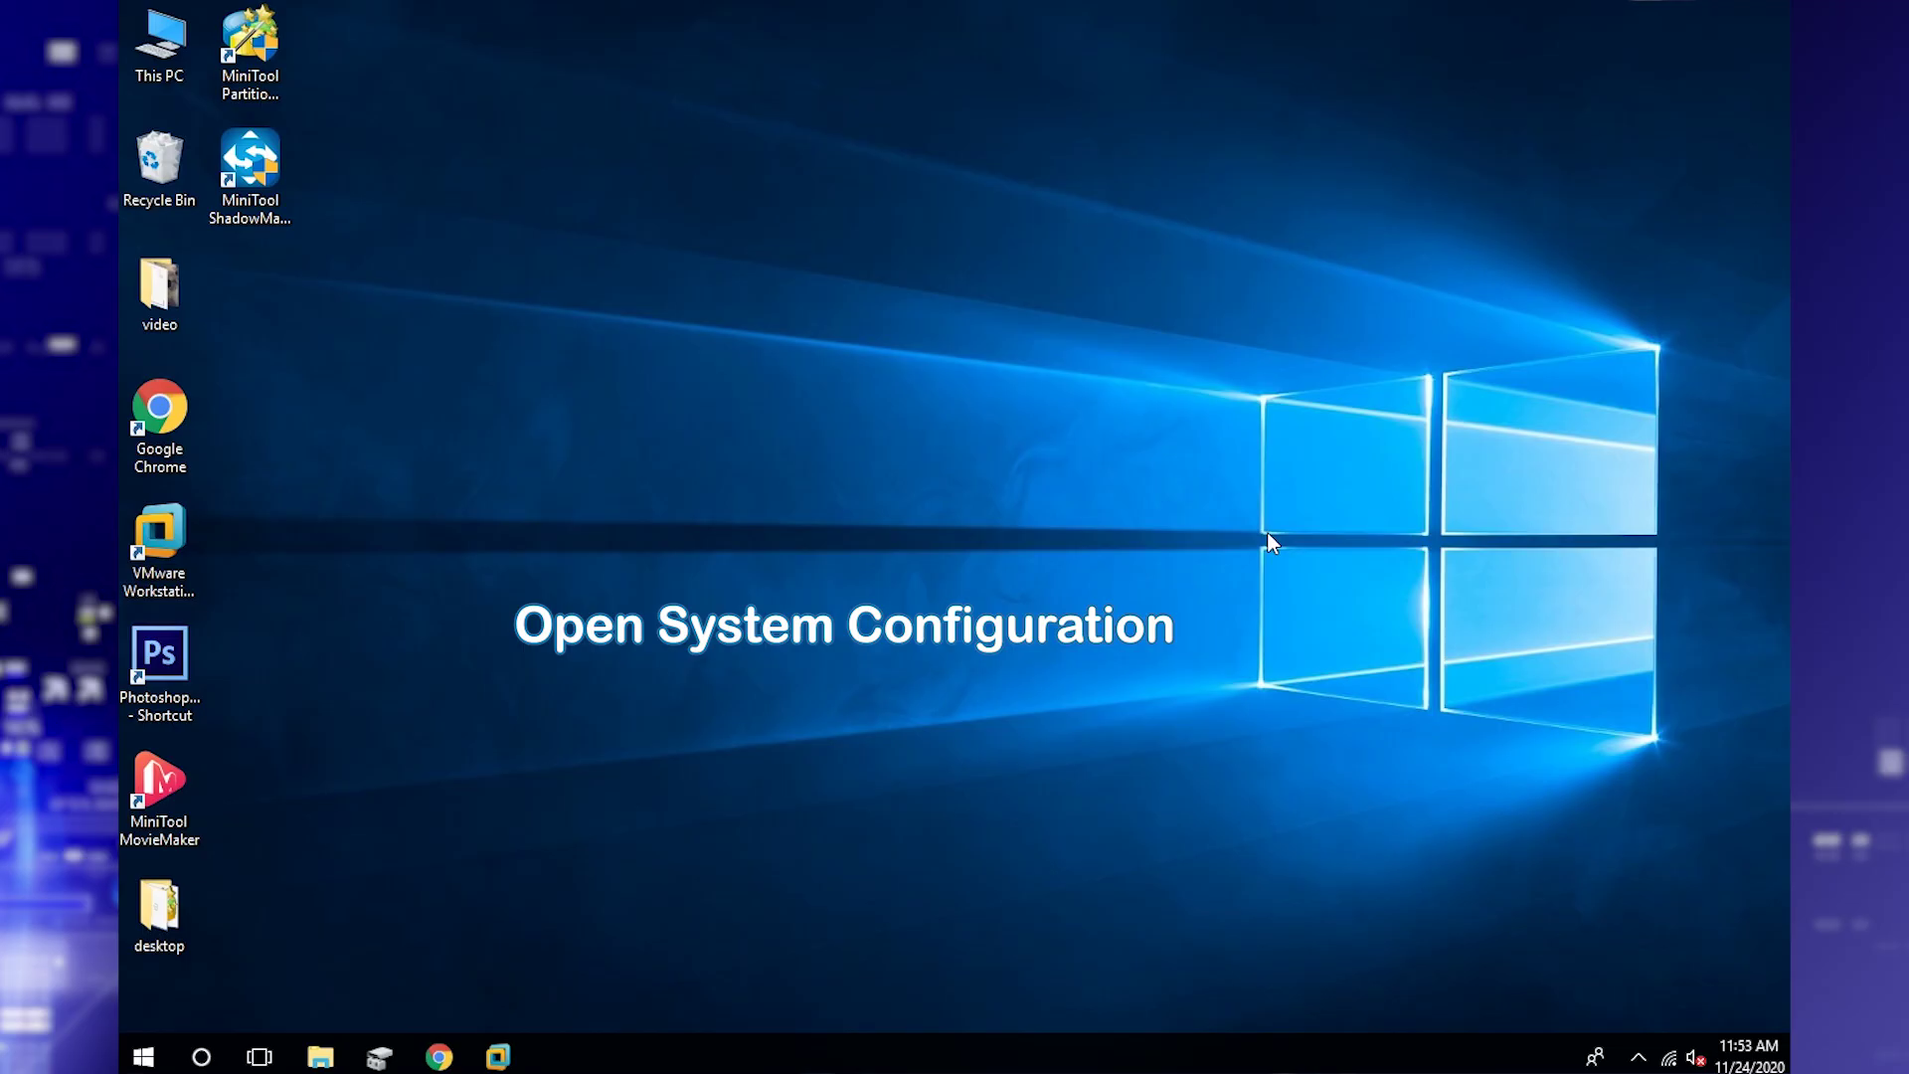
- Bring up the Run box with msconfig entered
key("super+r")
type("msconfig")
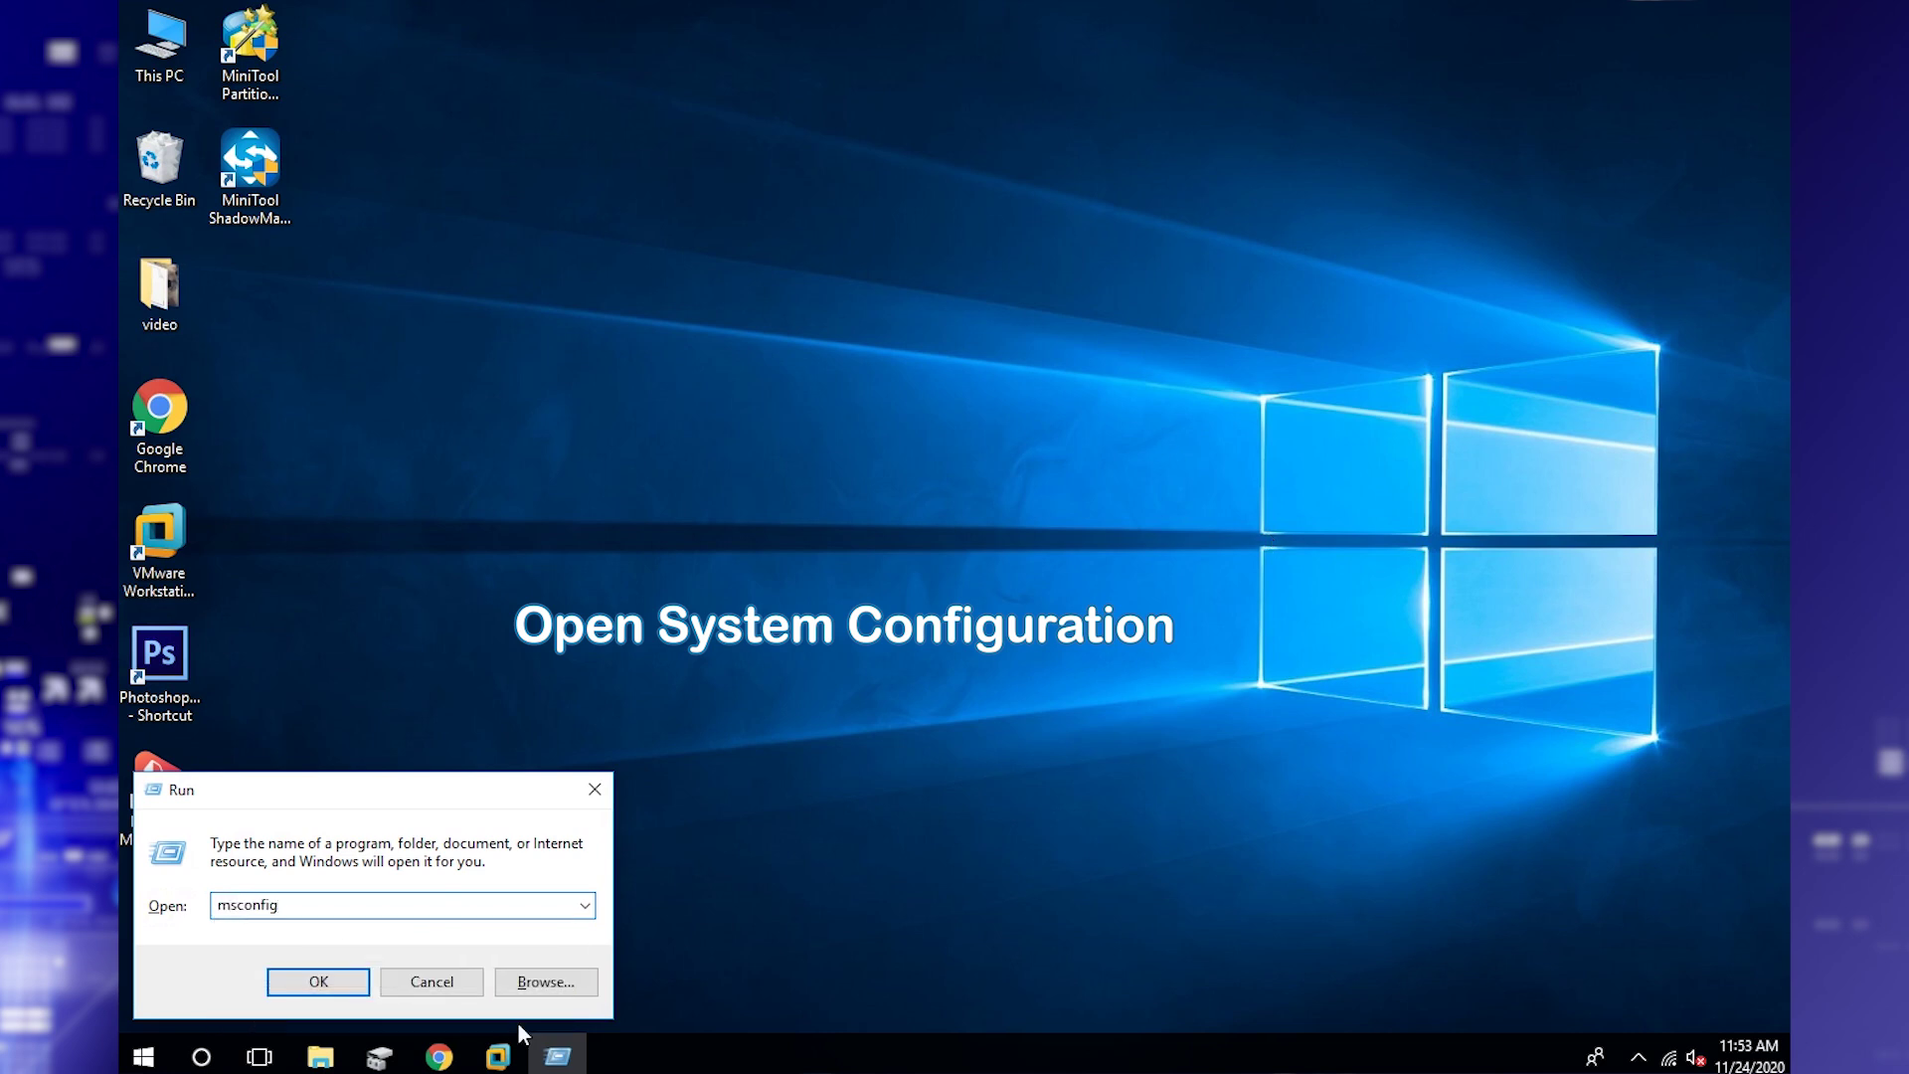
- In System Configuration, hide Microsoft services and disable all remaining non-Microsoft services
left_click(343, 988)
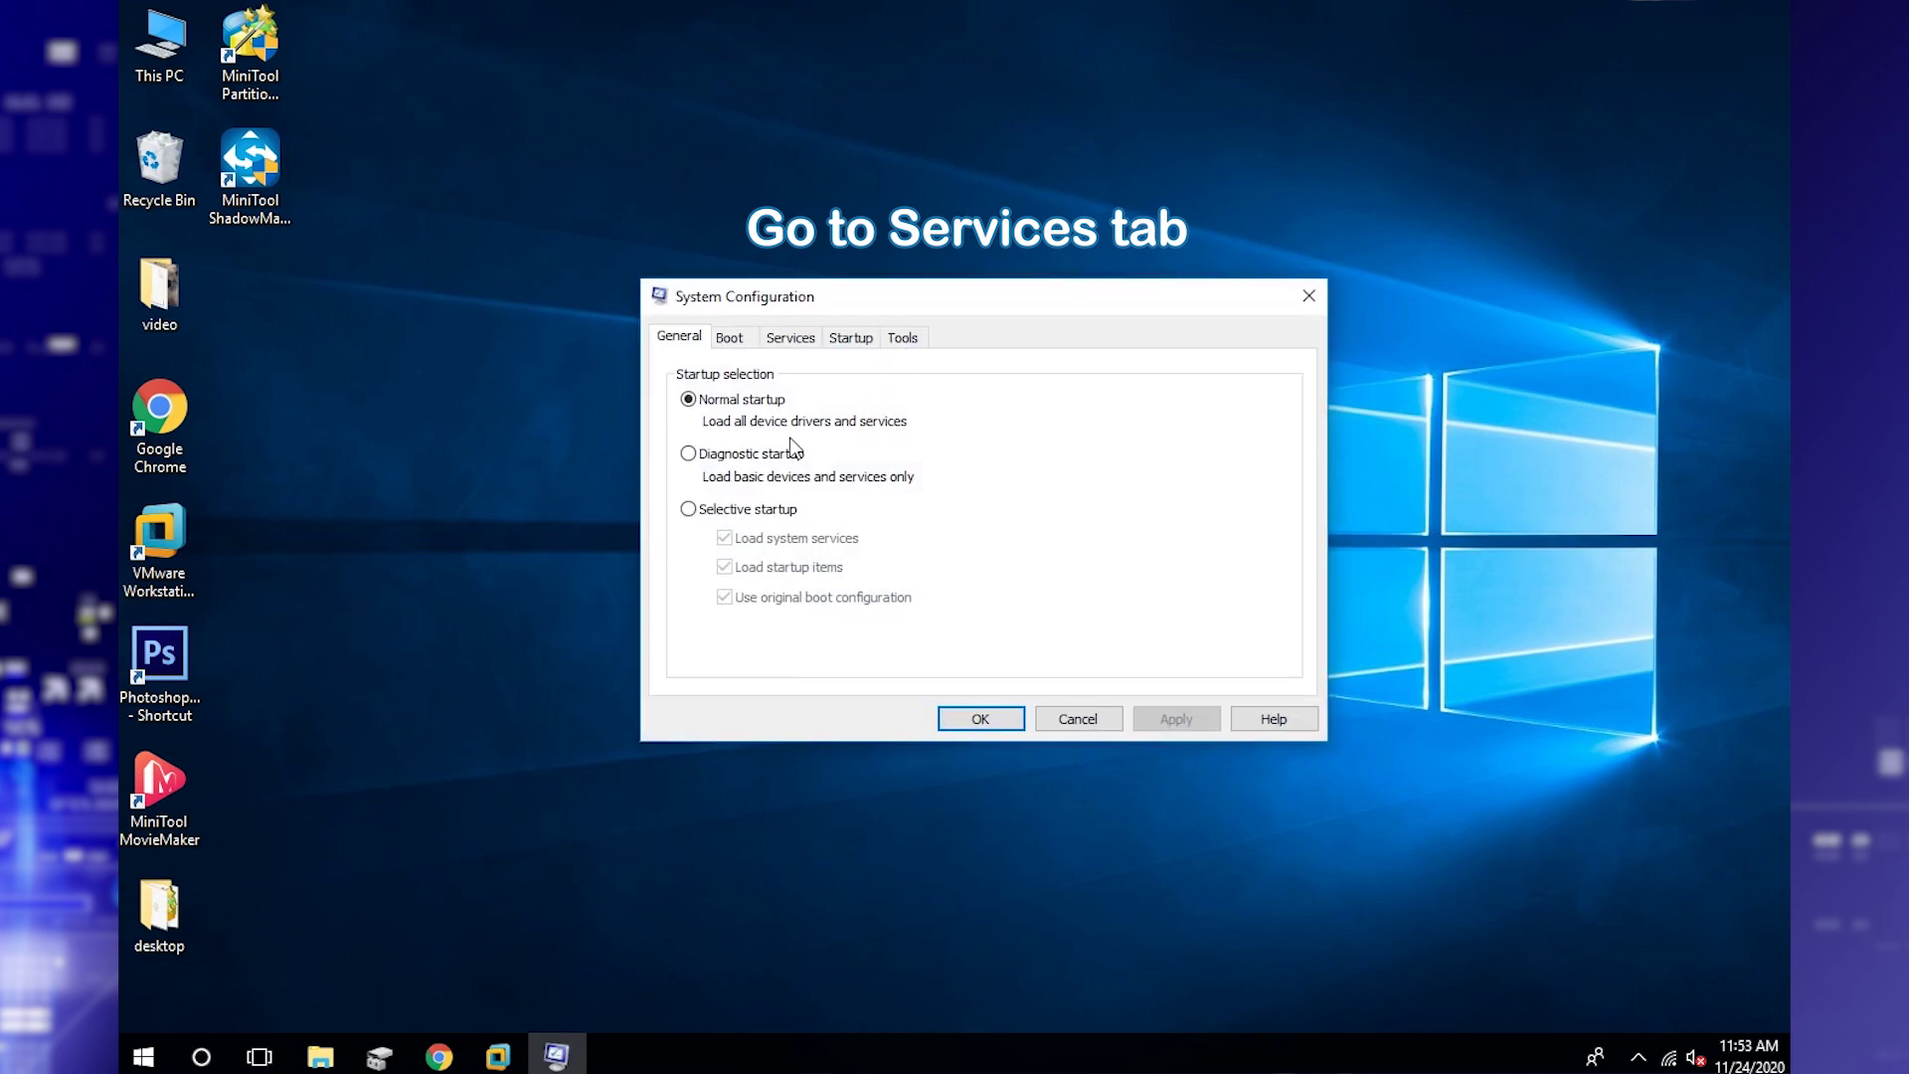
left_click(809, 337)
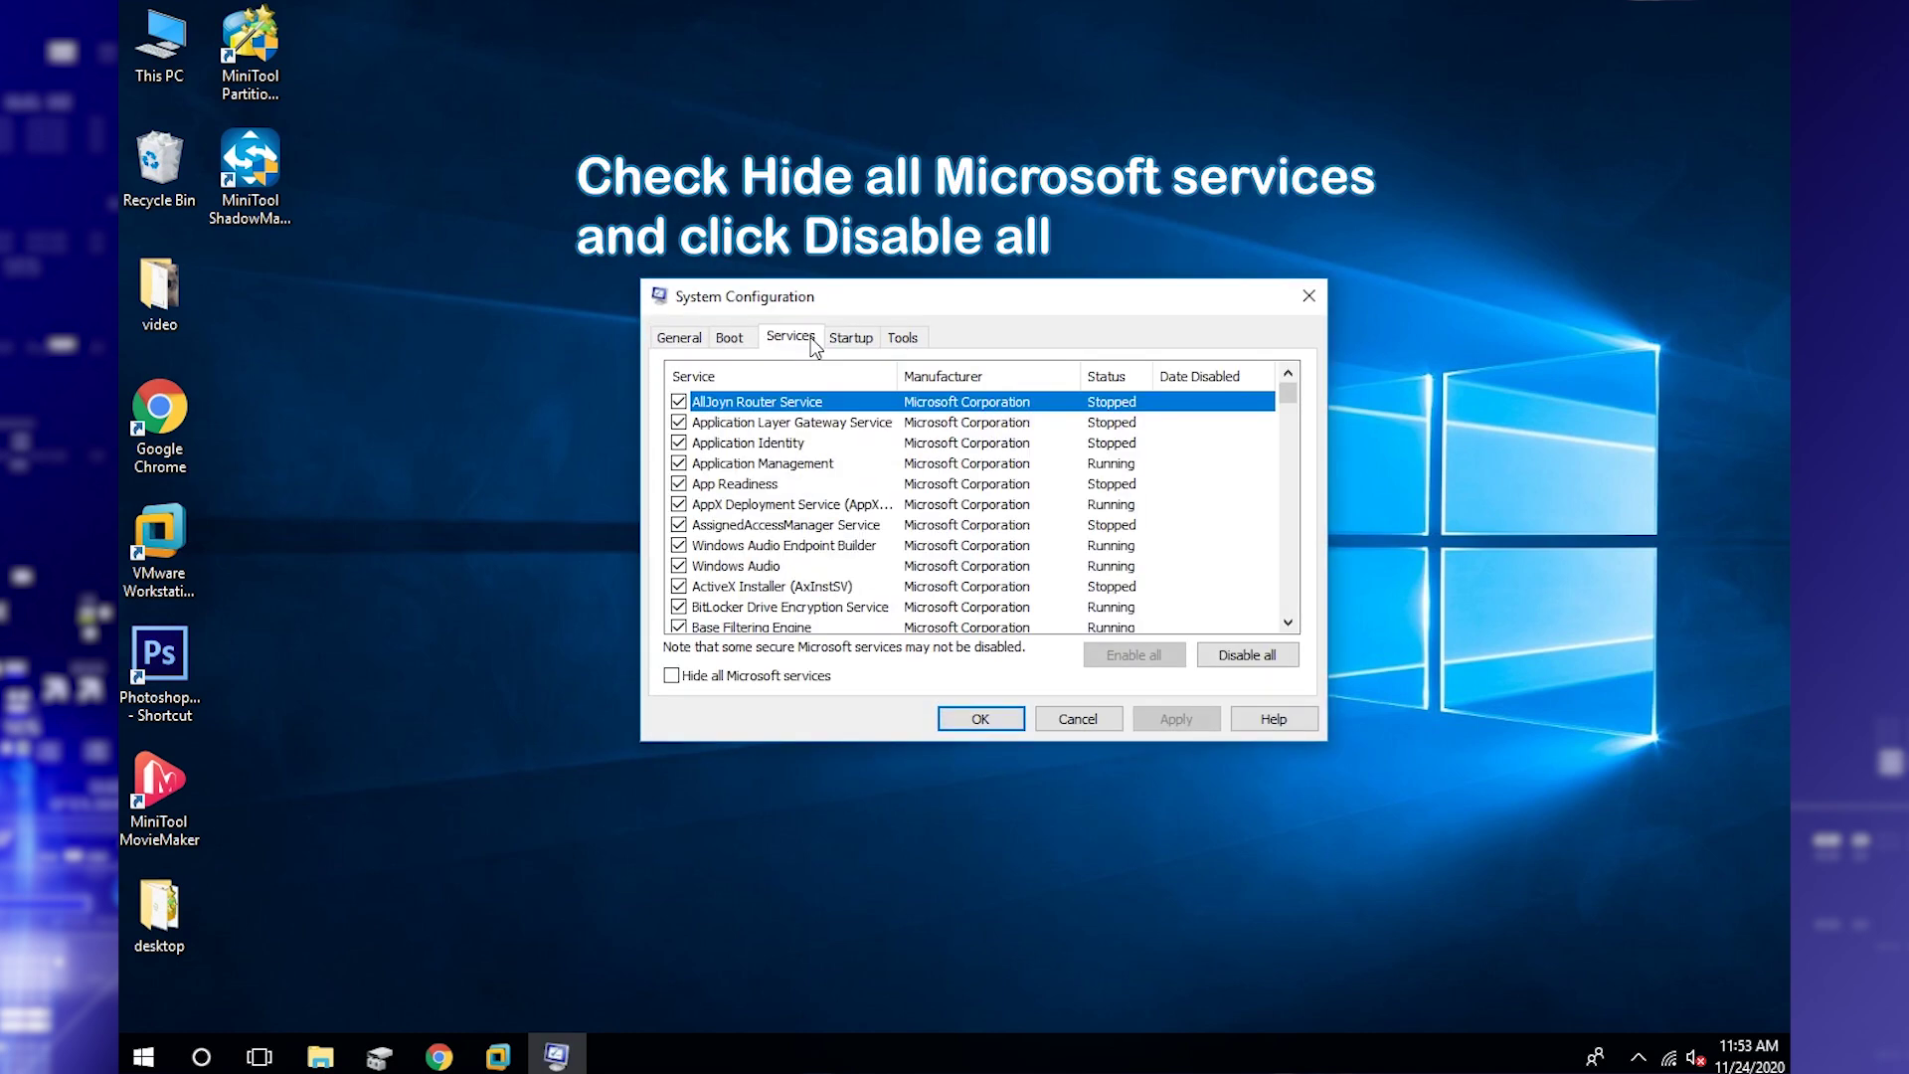
left_click(755, 678)
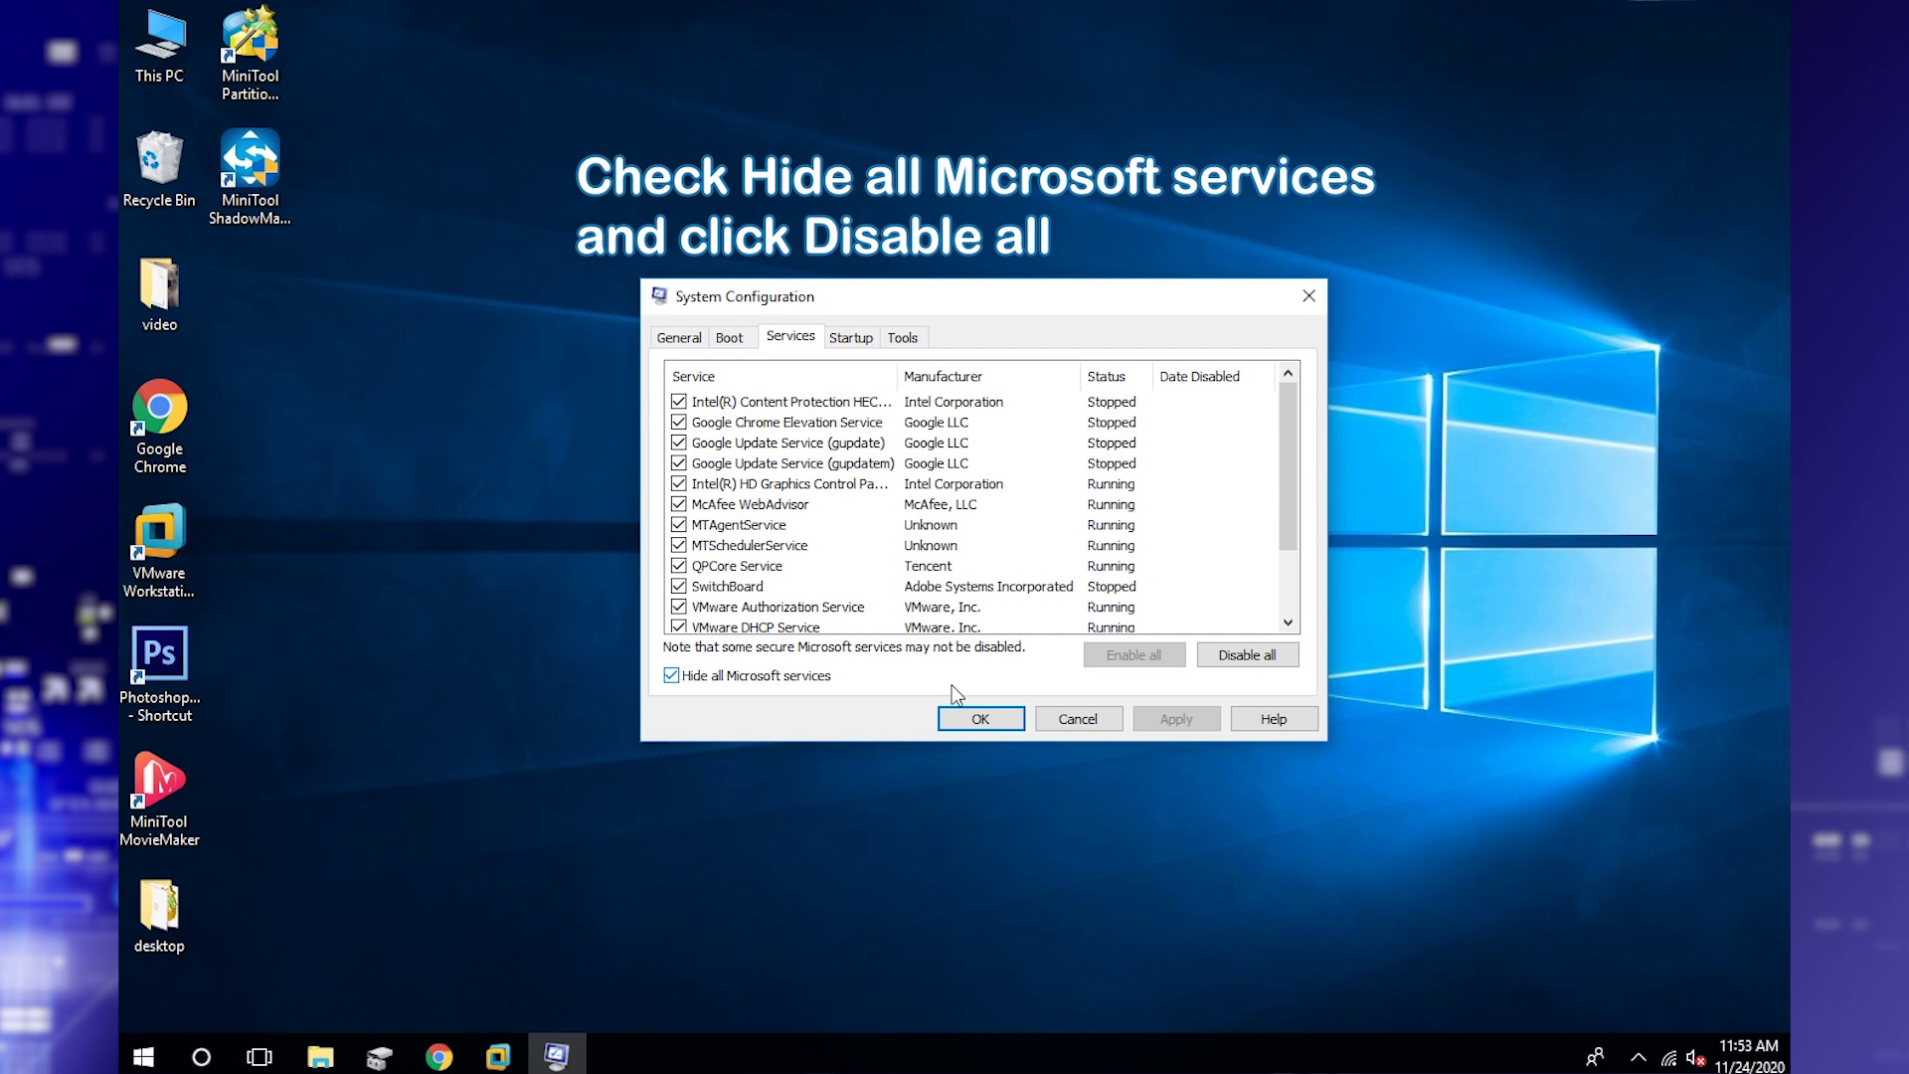
left_click(1274, 658)
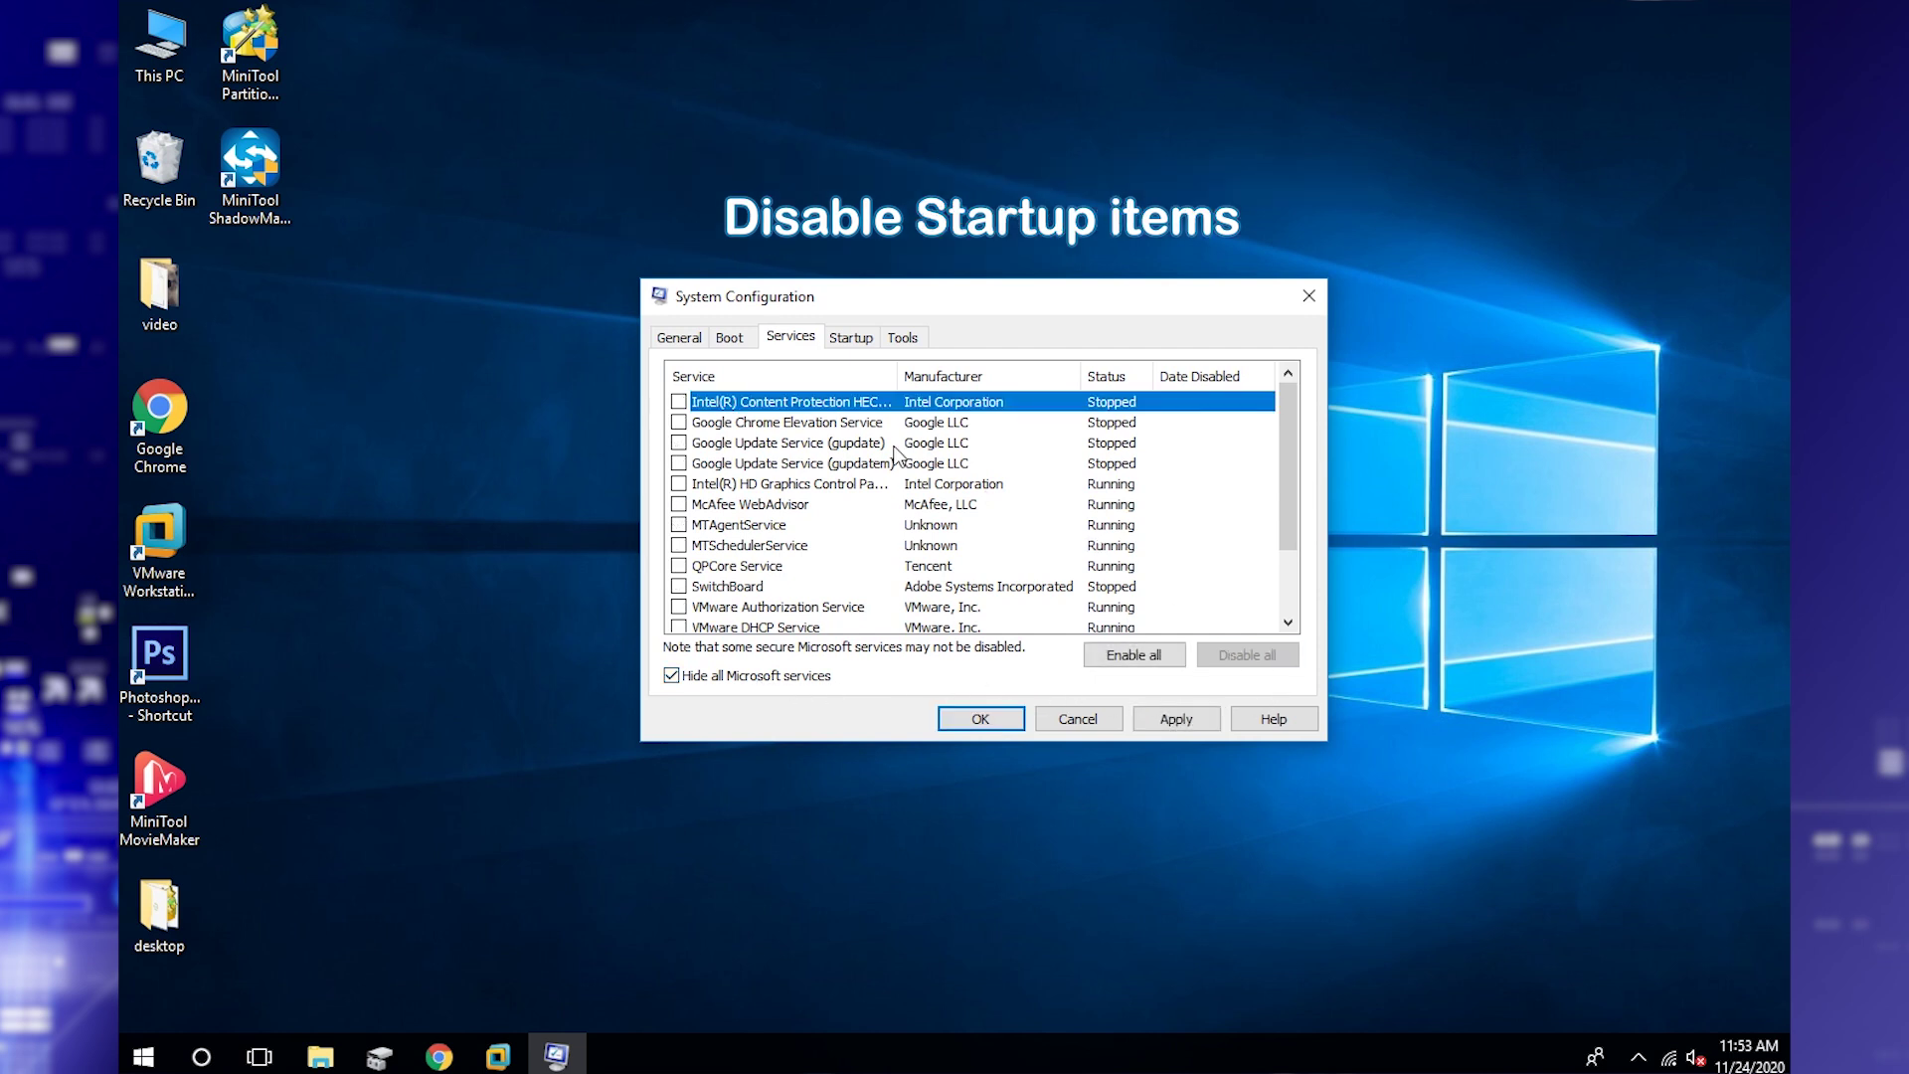
left_click(867, 338)
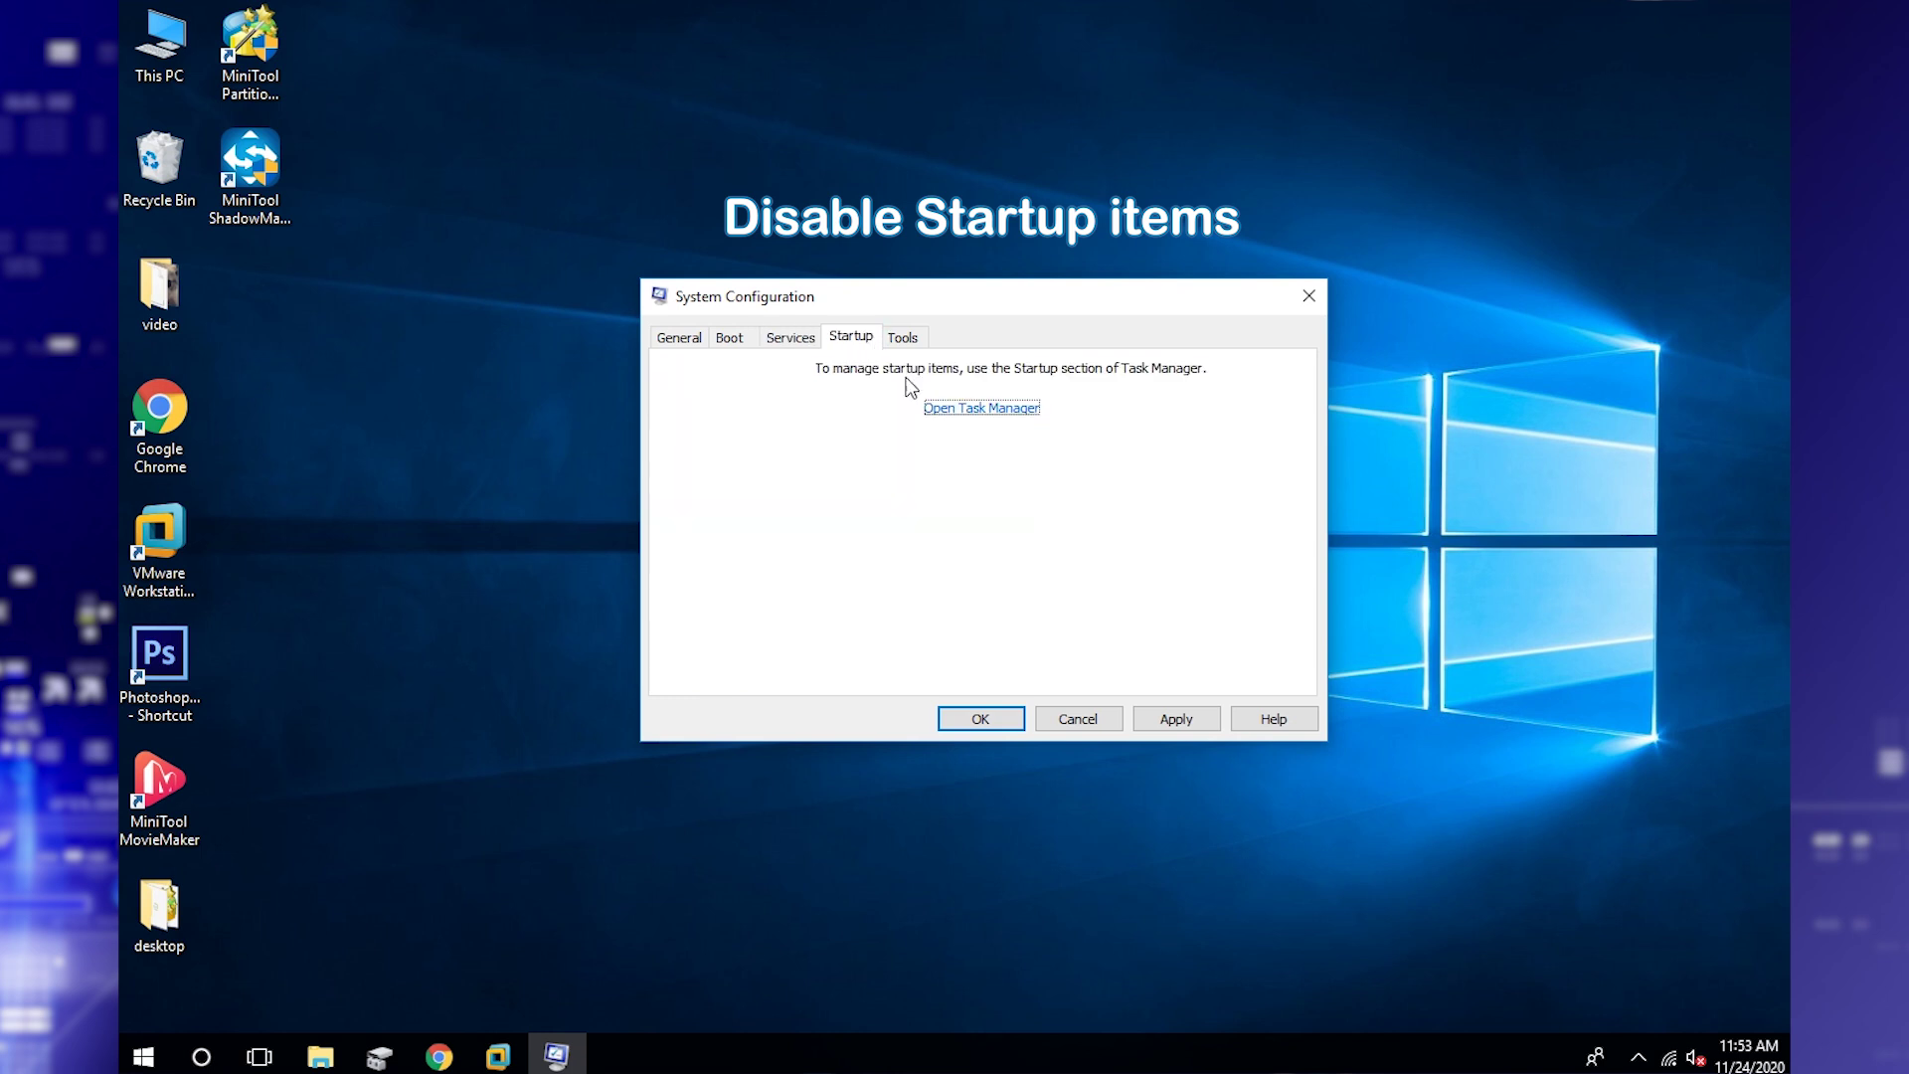
- In Task Manager's Startup list, disable updatechecker.exe and Realtek HD Audio Manager
left_click(1030, 424)
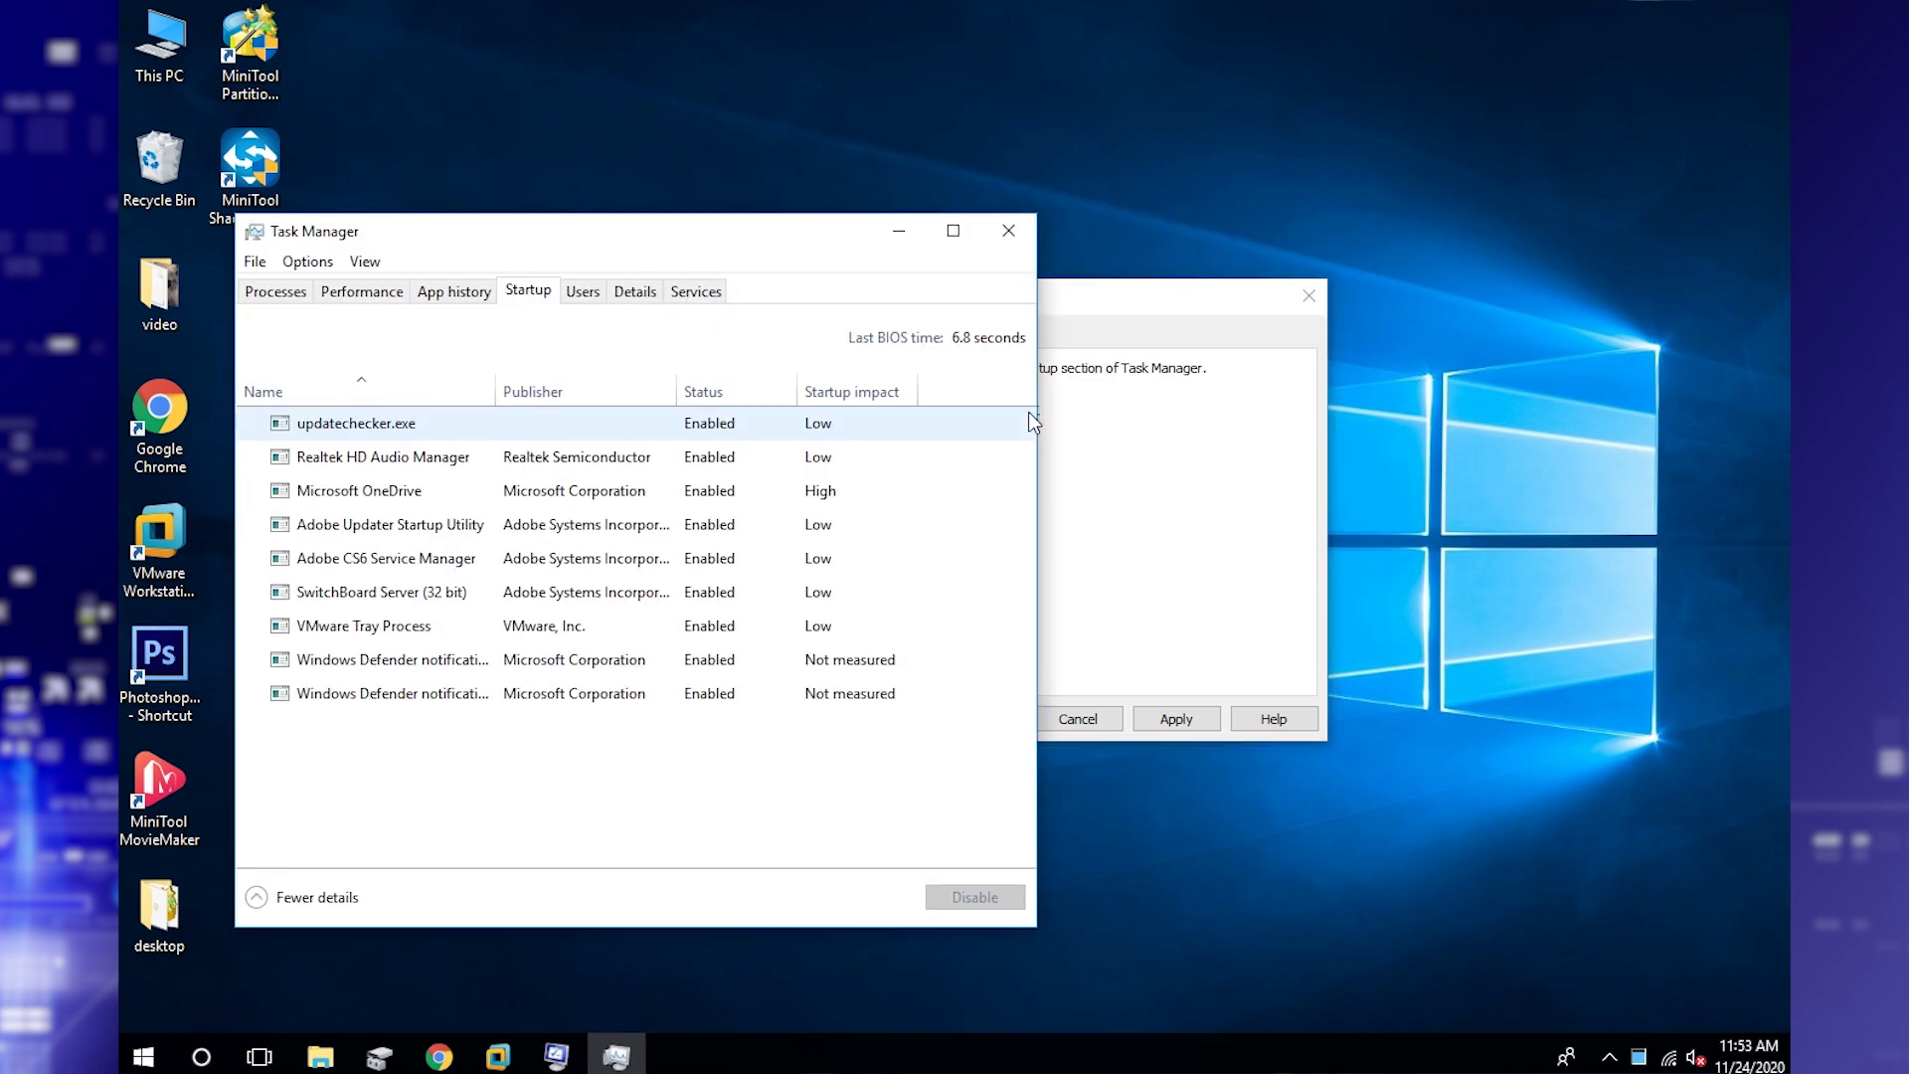
left_click(641, 421)
left_click(954, 898)
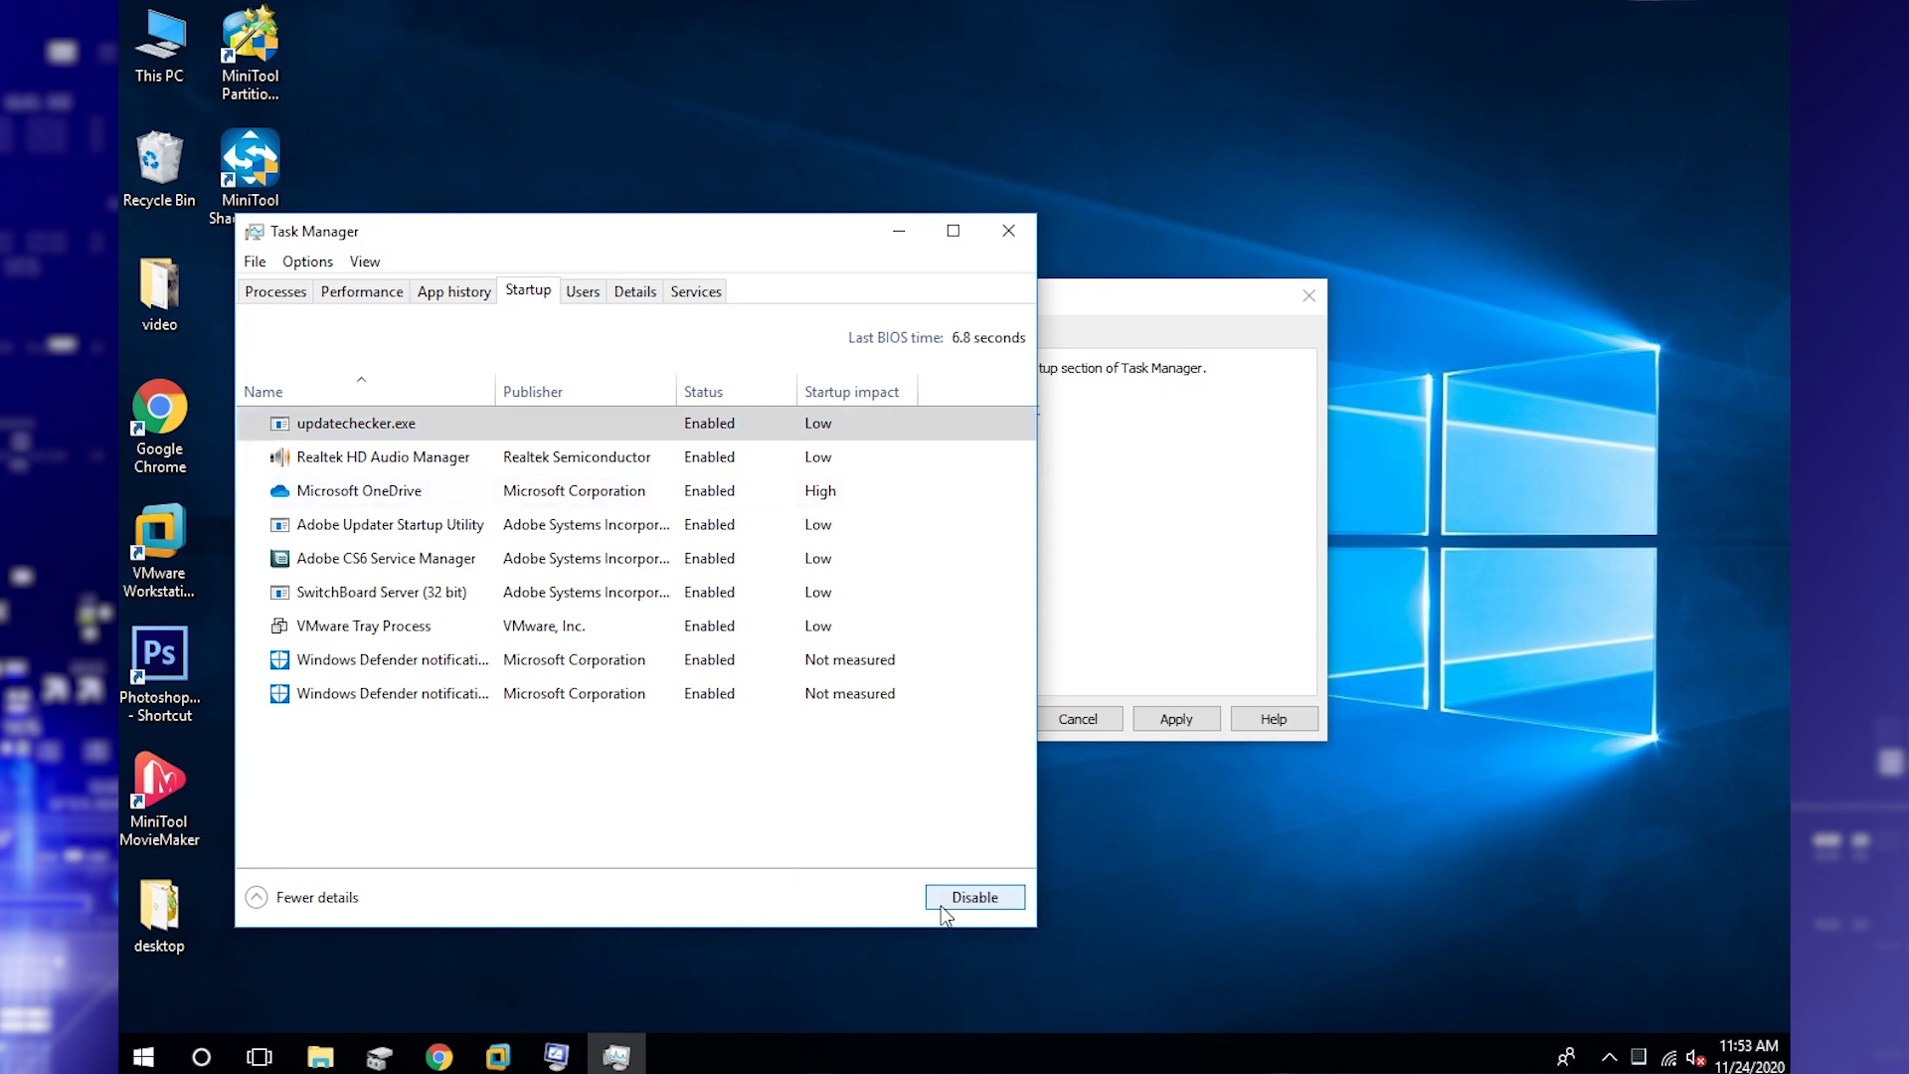
left_click(686, 456)
- Disable OneDrive, Adobe Updater, Adobe CS6 Service Manager, SwitchBoard Server and VMware Tray Process at startup
key("alt+d")
key("Down")
key("alt+d")
key("Down")
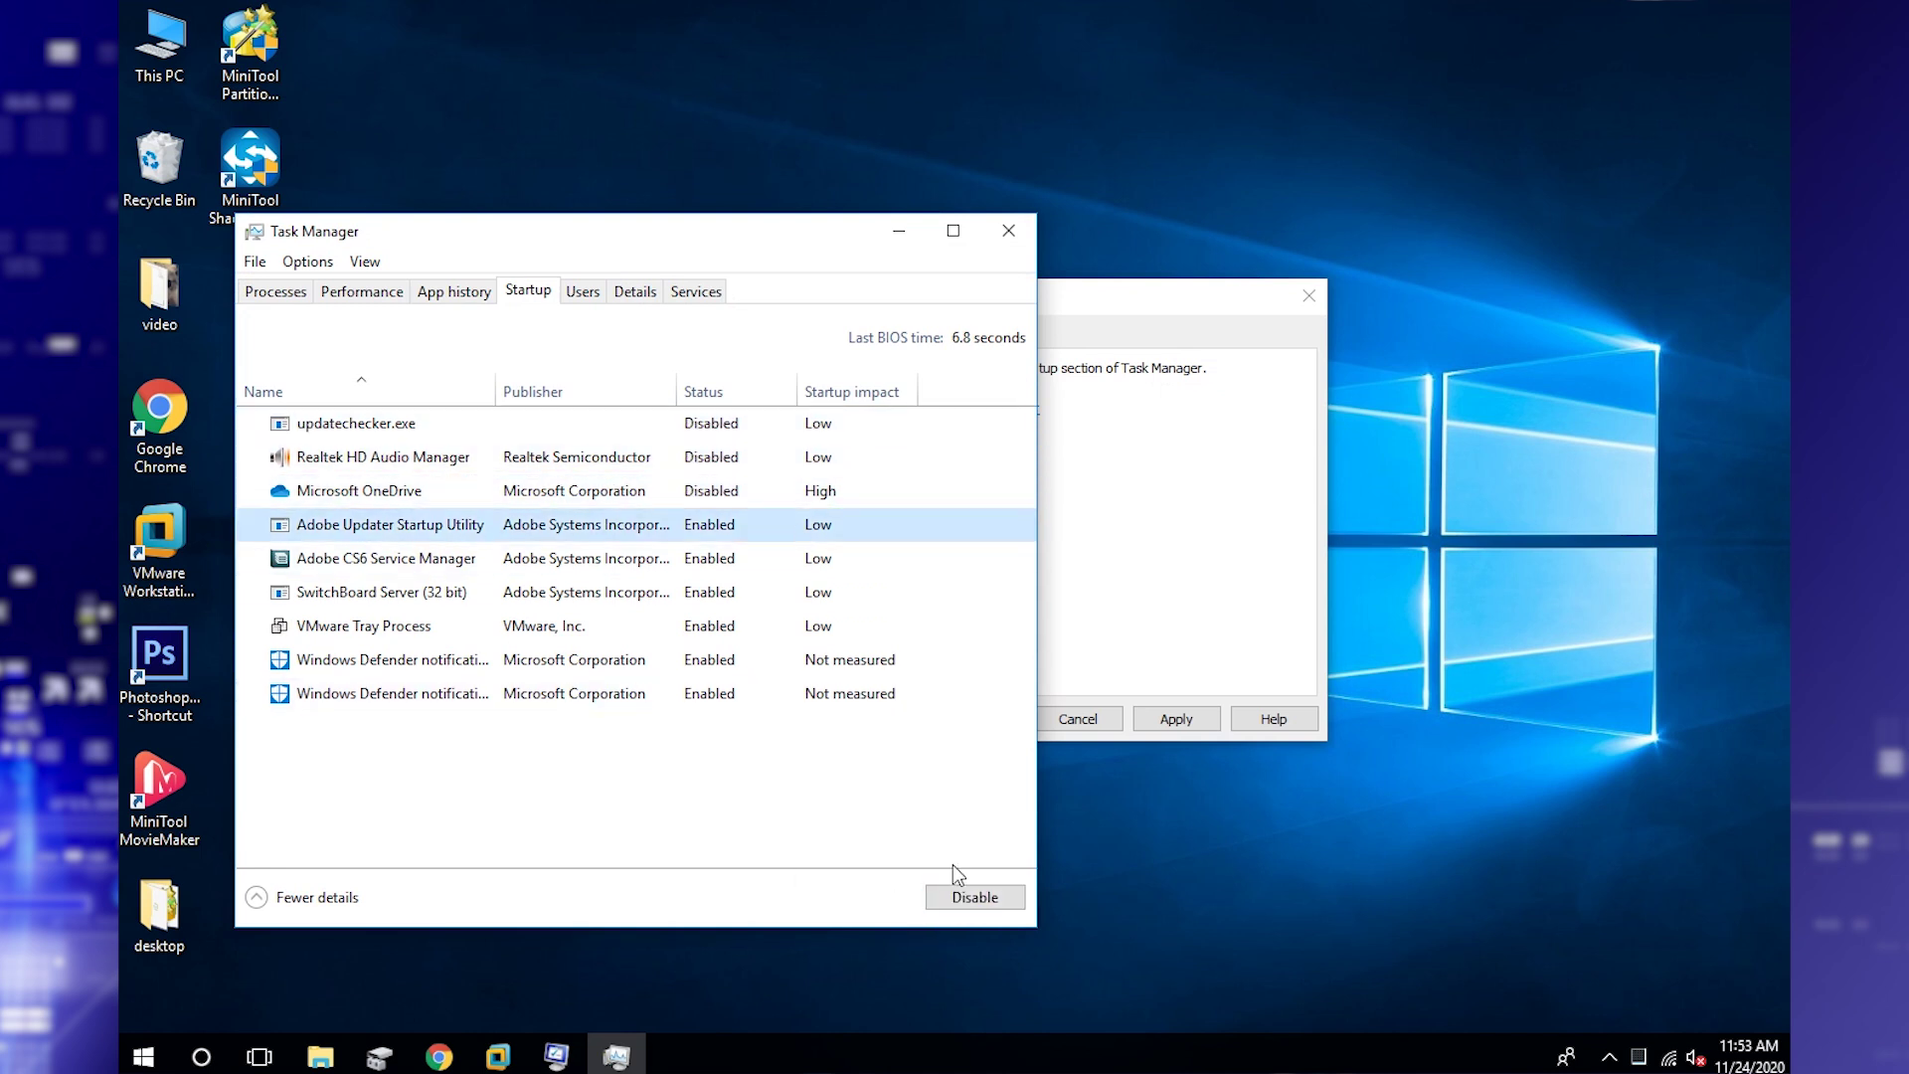
key("alt+d")
key("Down")
key("alt+d")
key("Down")
key("alt+d")
key("Down")
left_click(965, 897)
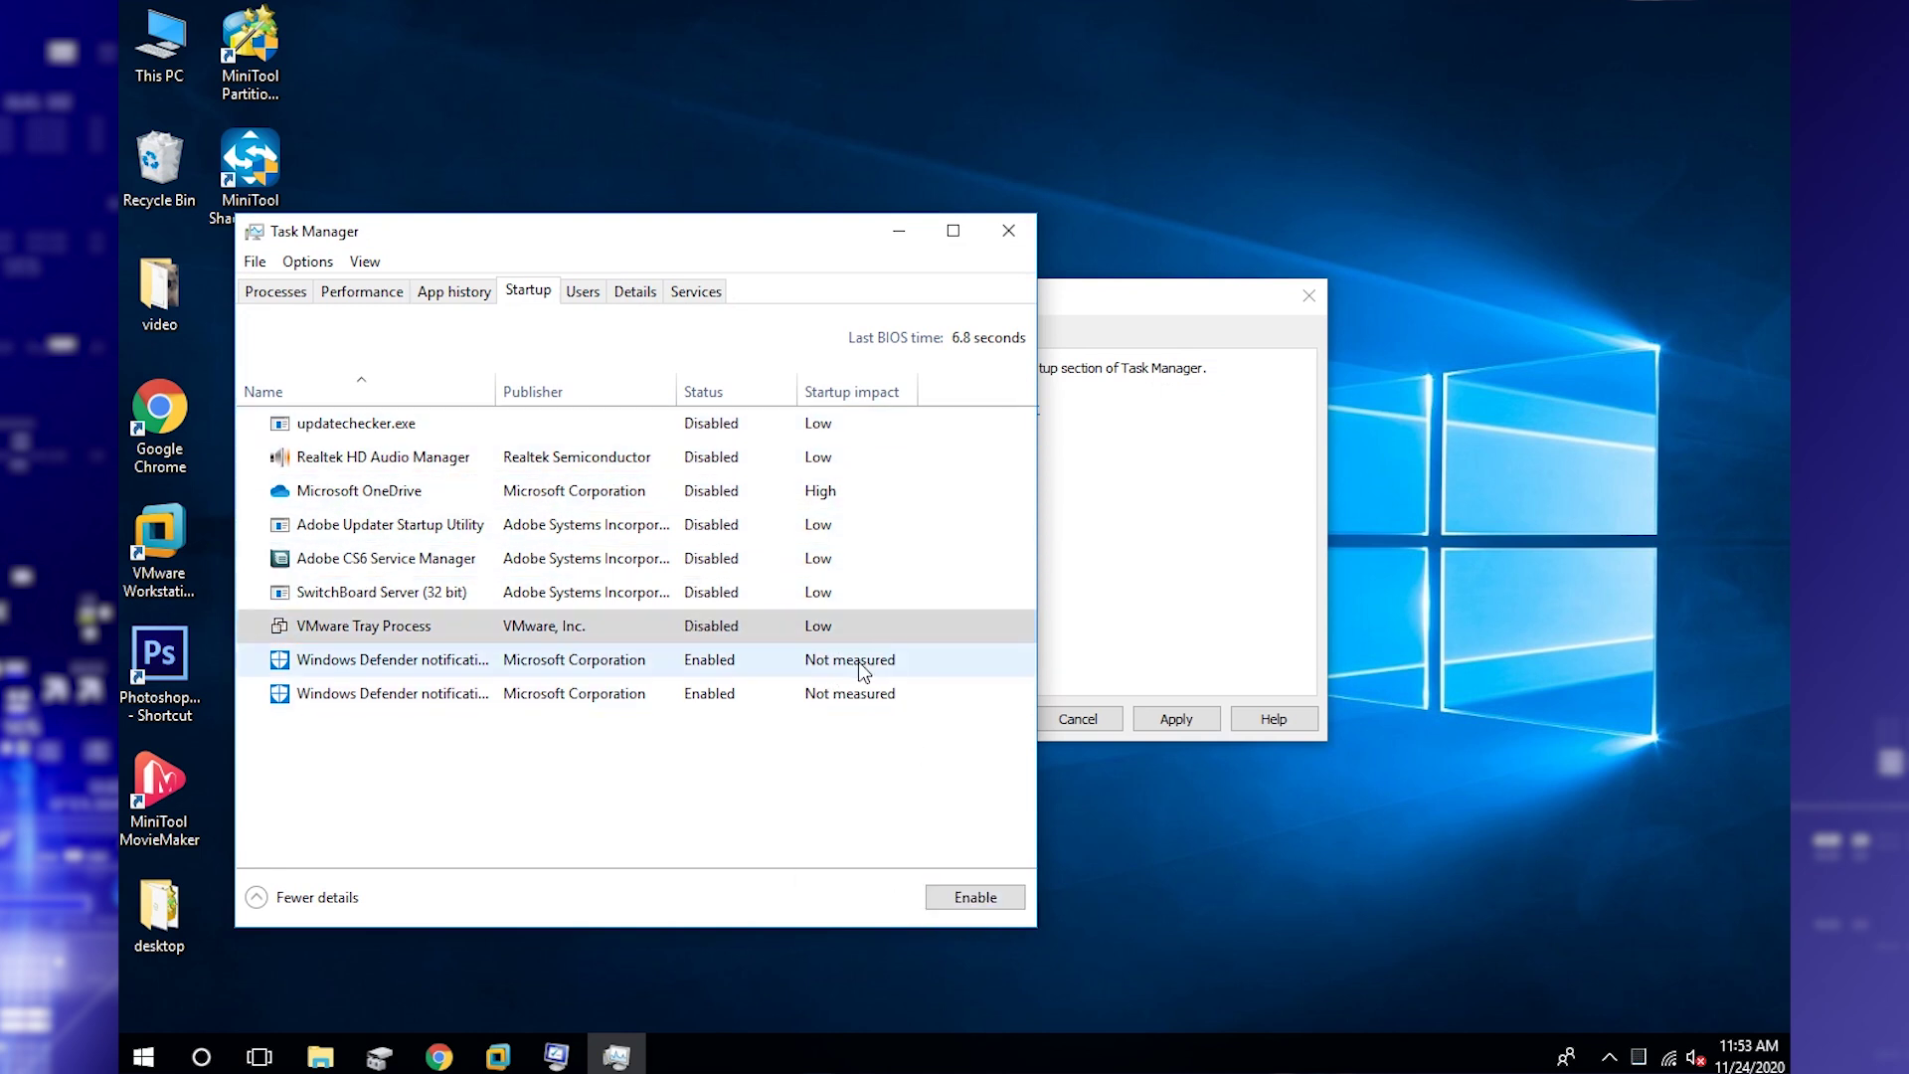
- Disable the last Windows Defender startup entry and close Task Manager
left_click(857, 660)
left_click(975, 898)
key("Down")
key("alt+d")
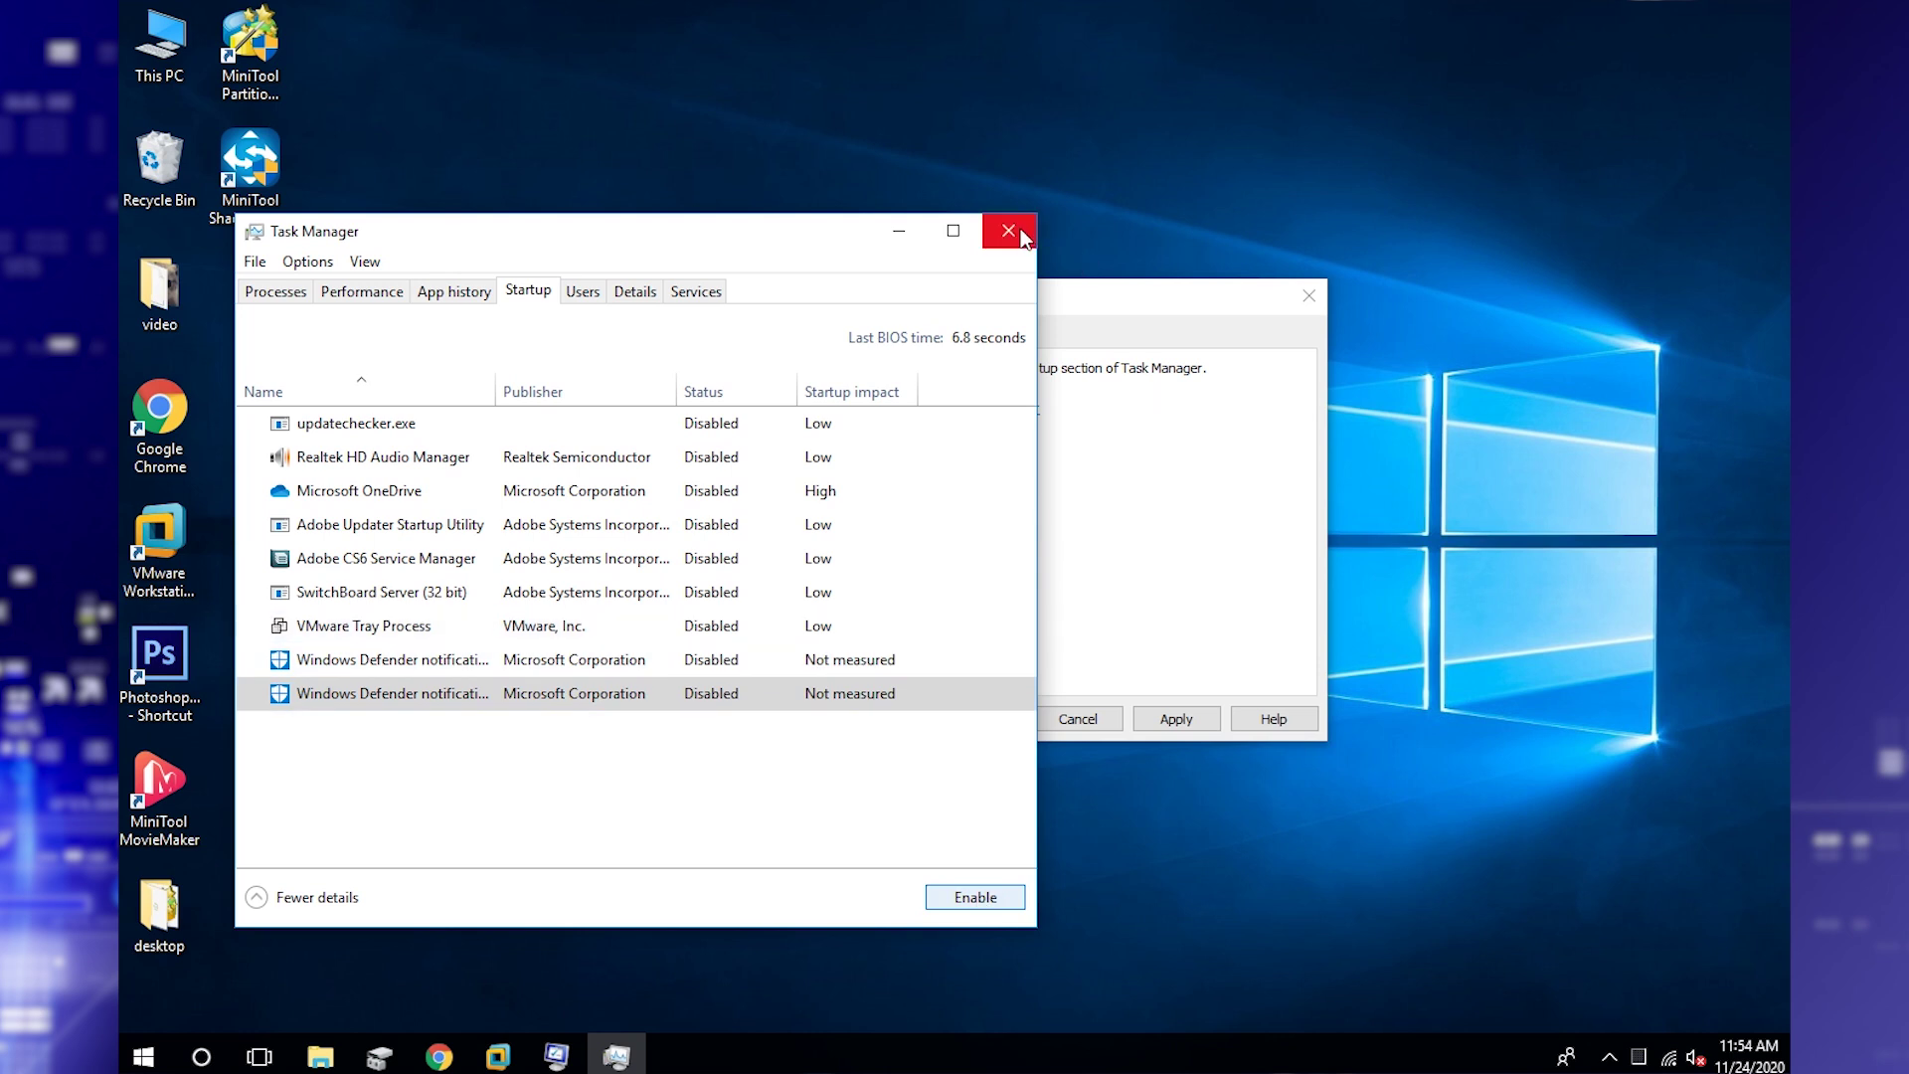
left_click(1008, 231)
- Apply the disabled services in System Configuration and close it
left_click(786, 337)
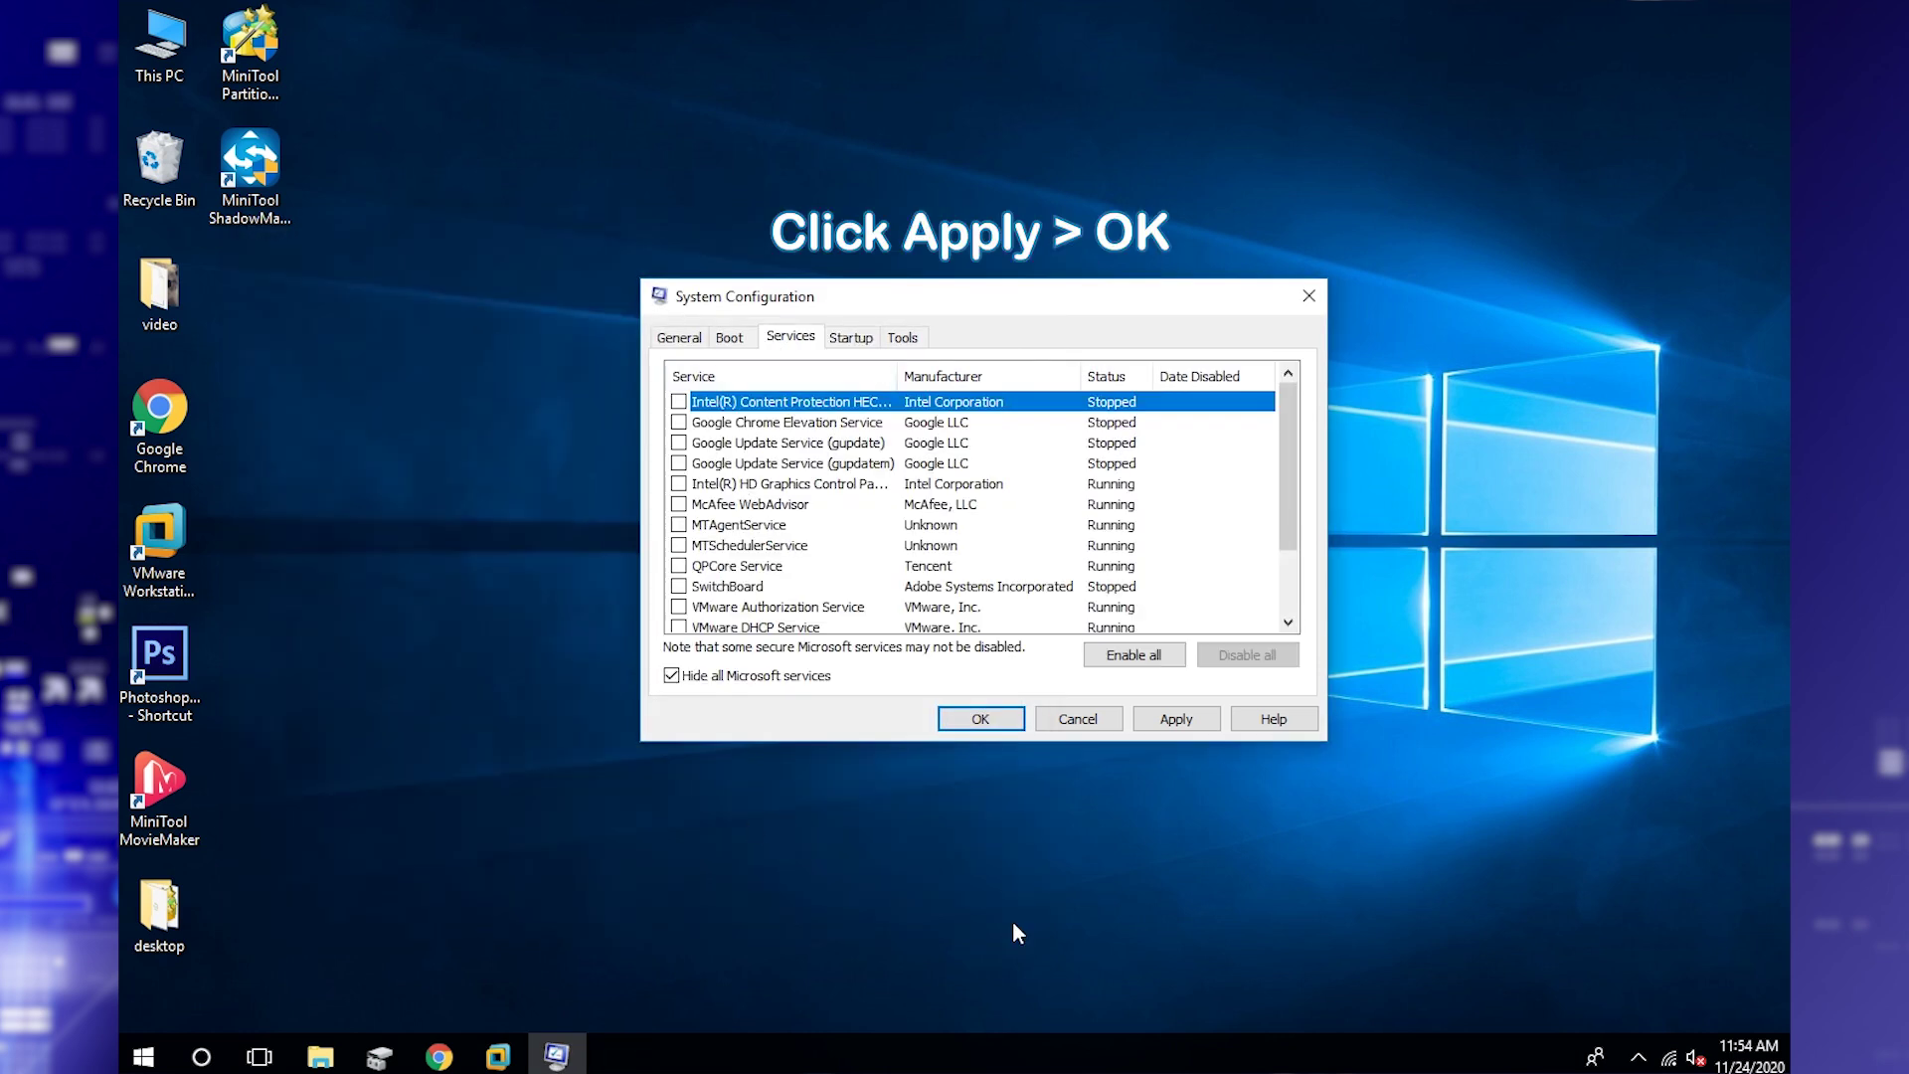
left_click(1180, 721)
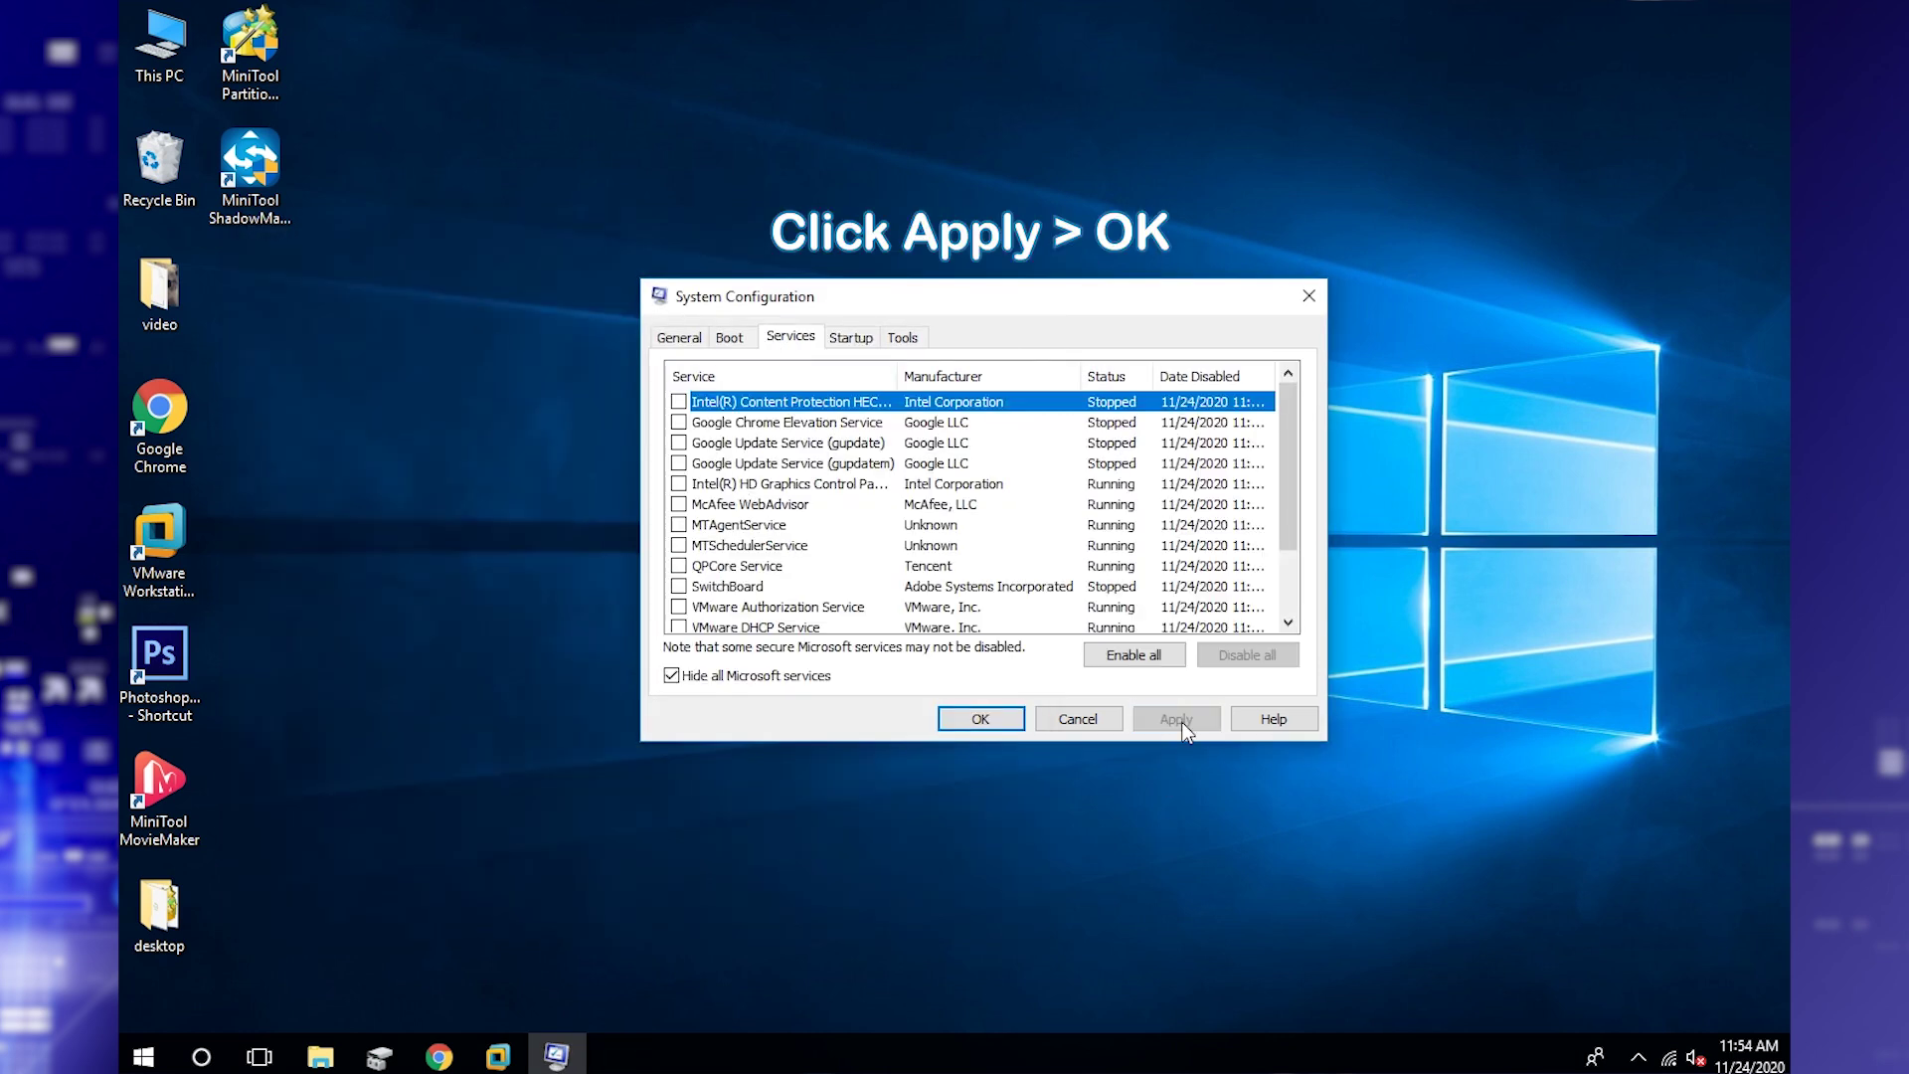
left_click(980, 718)
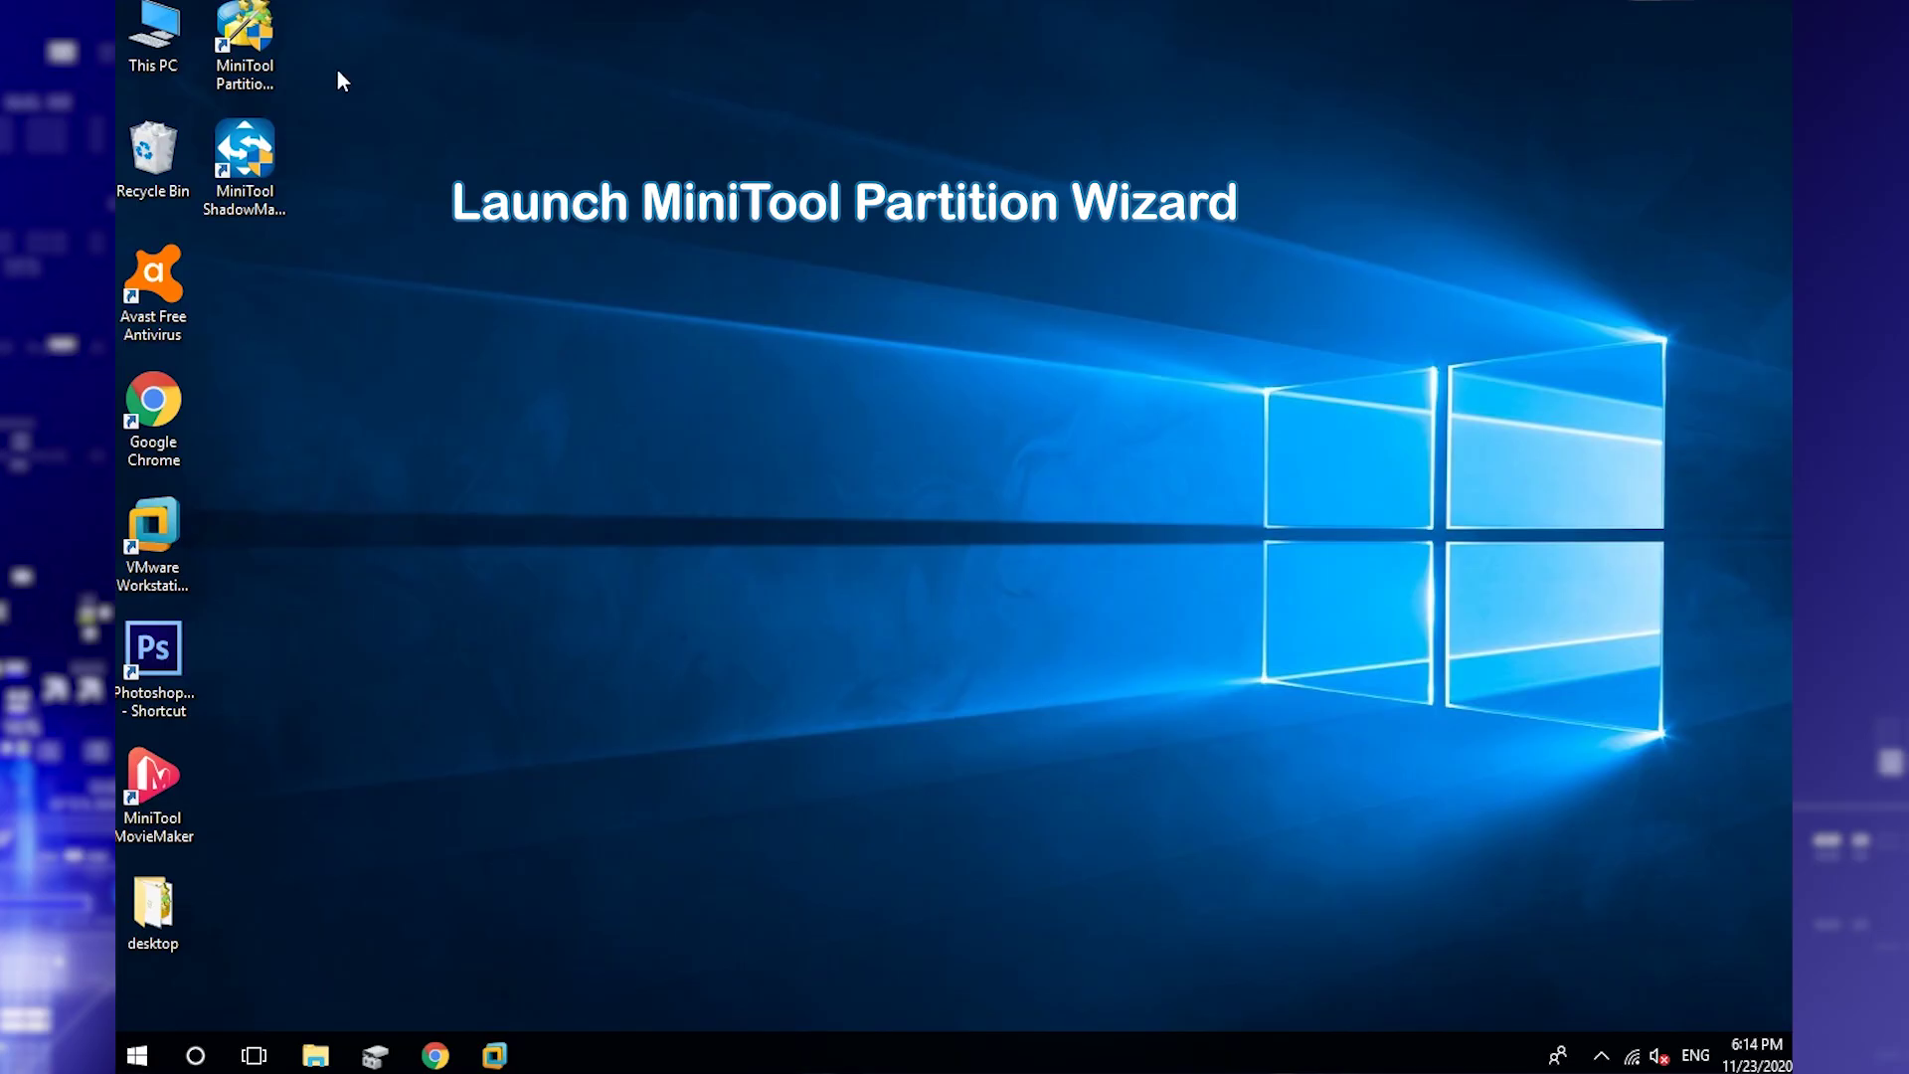
- Launch MiniTool Partition Wizard, open Data Recovery, and select the G: FAT32 drive
double_click(268, 70)
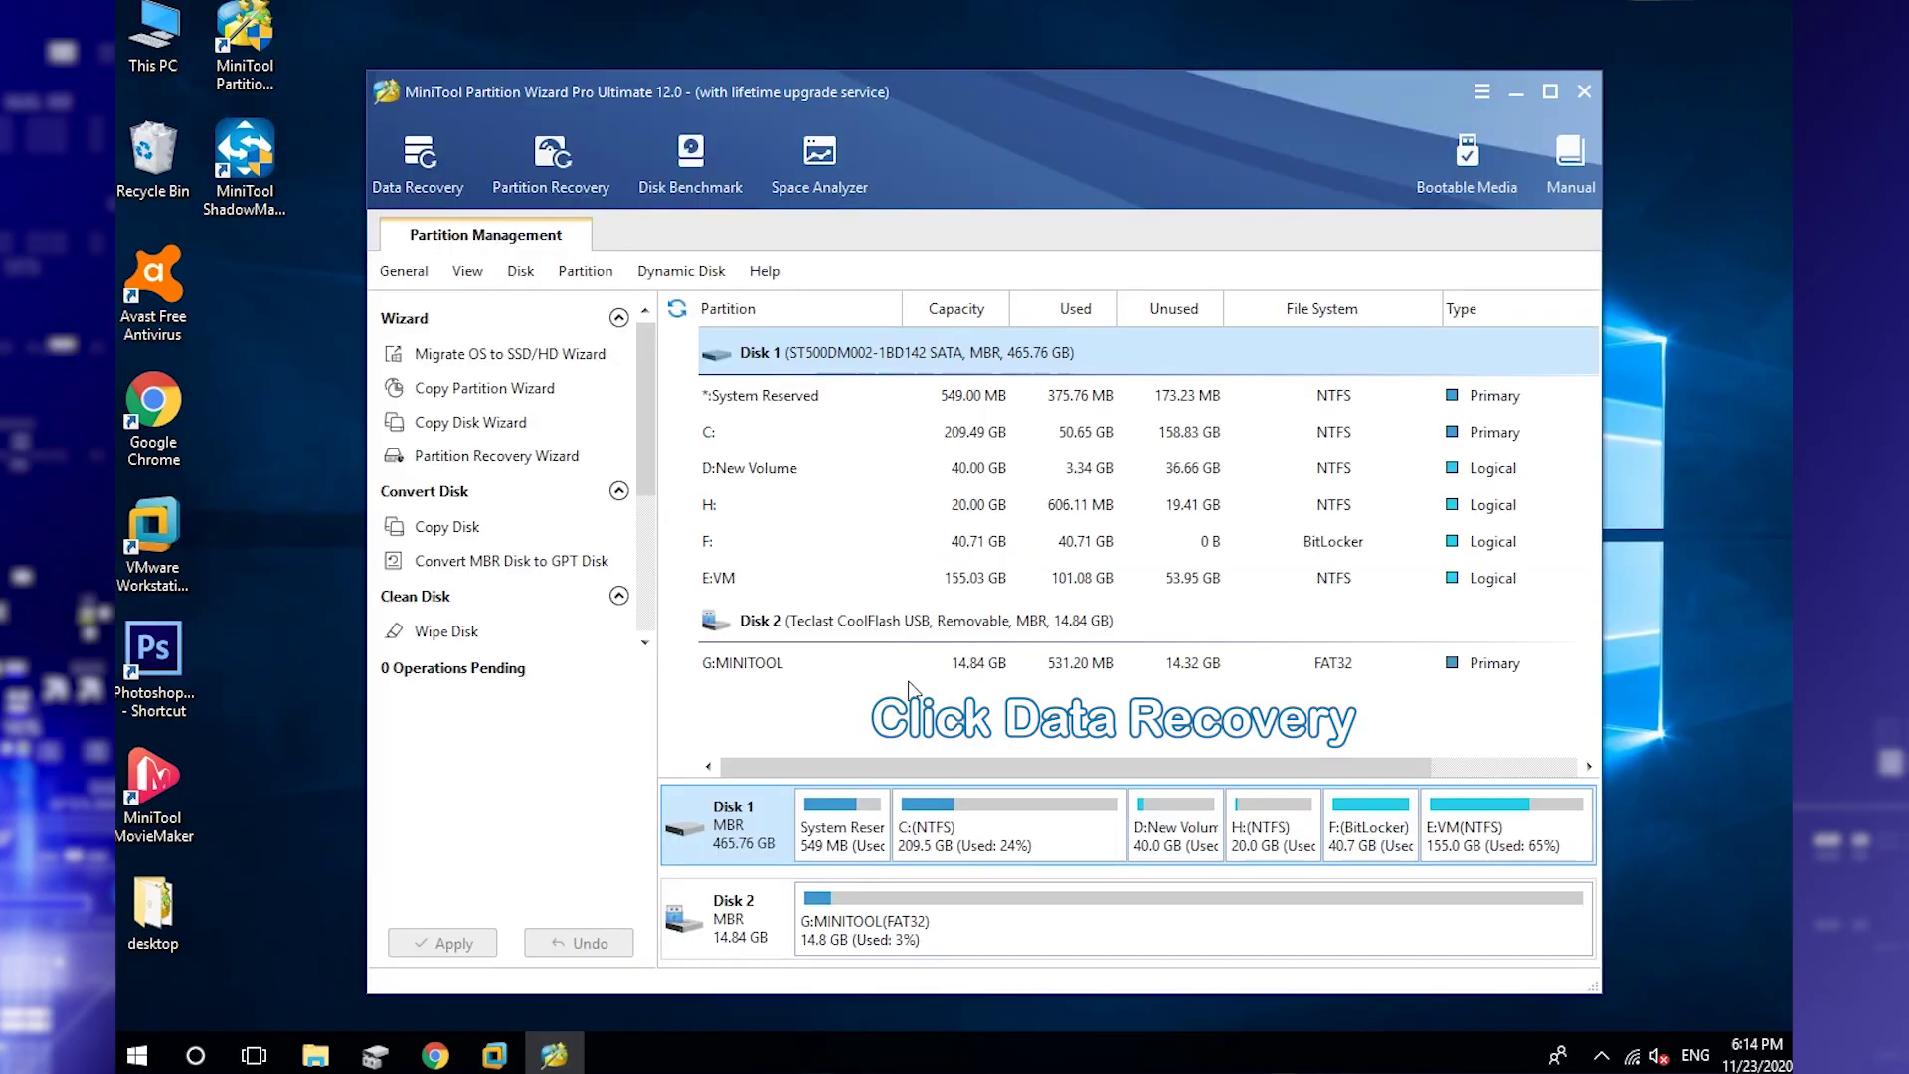
left_click(422, 173)
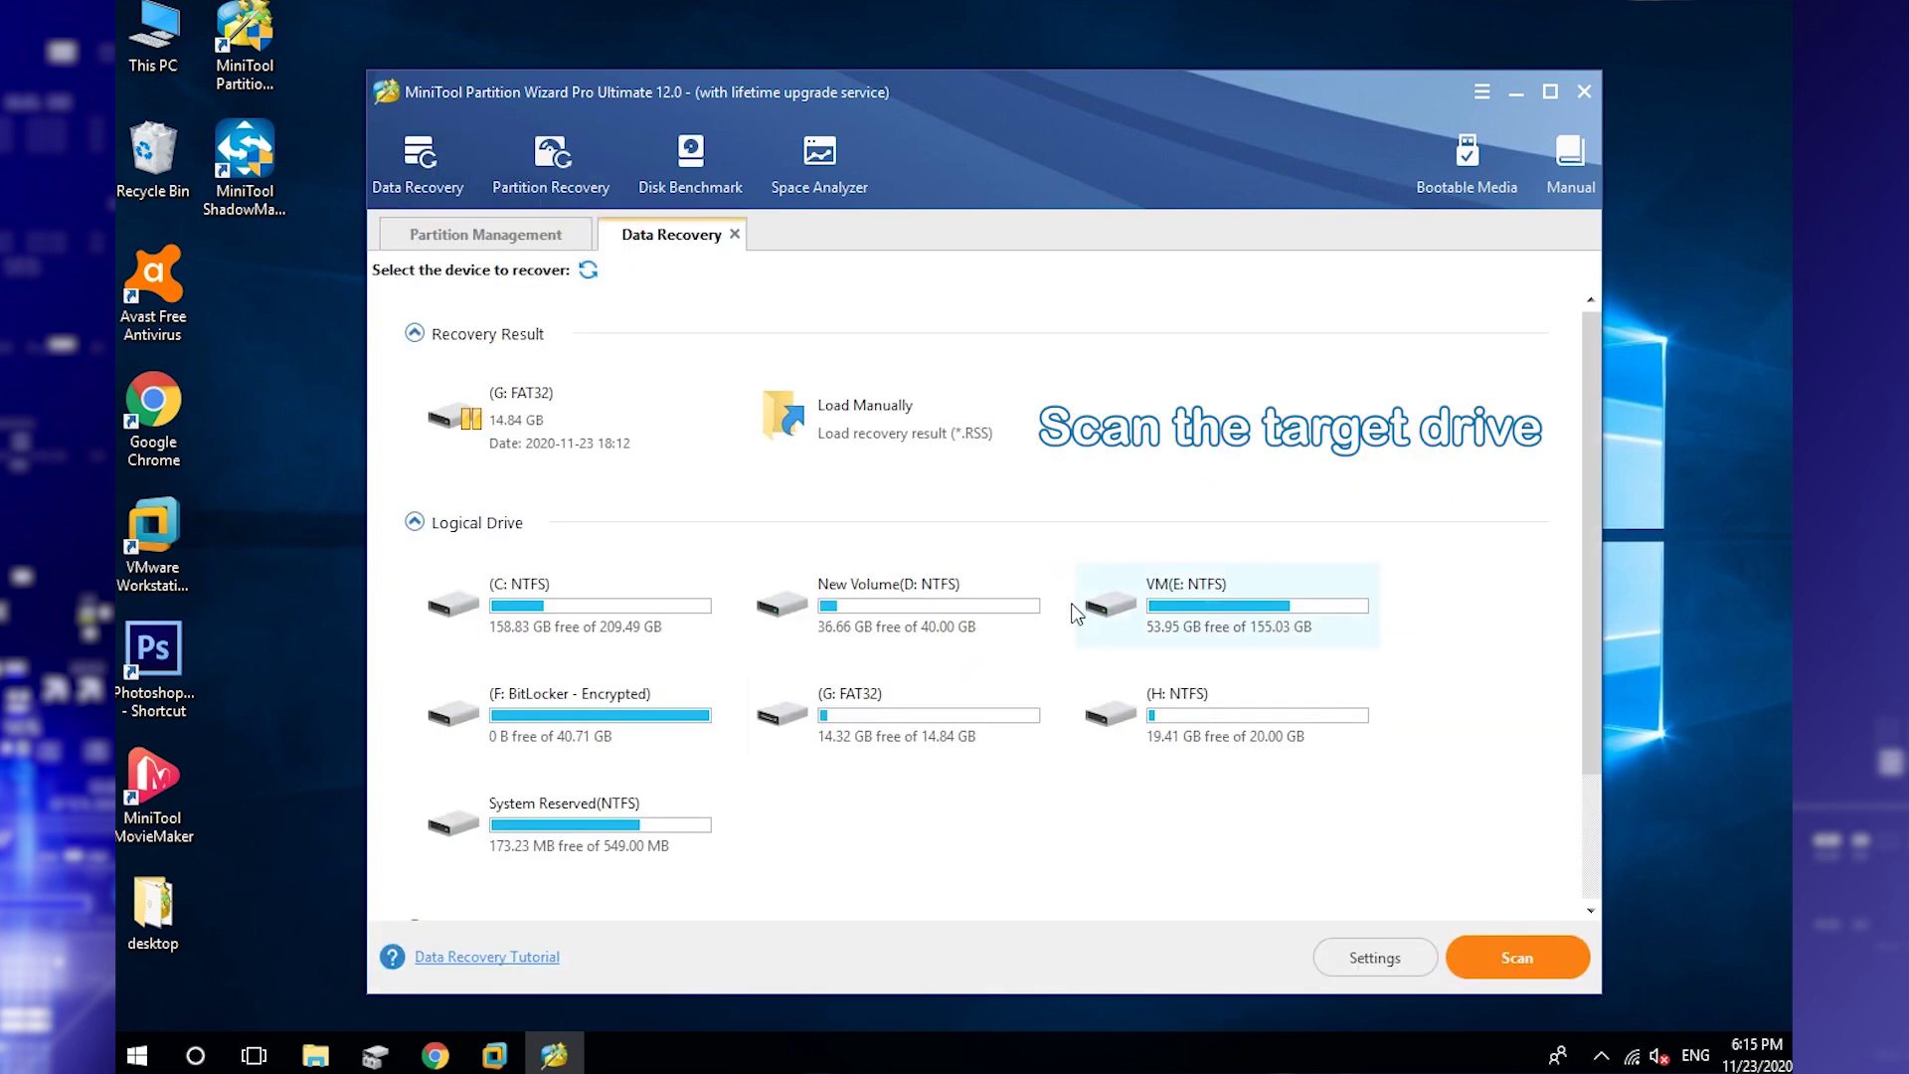
left_click(1011, 746)
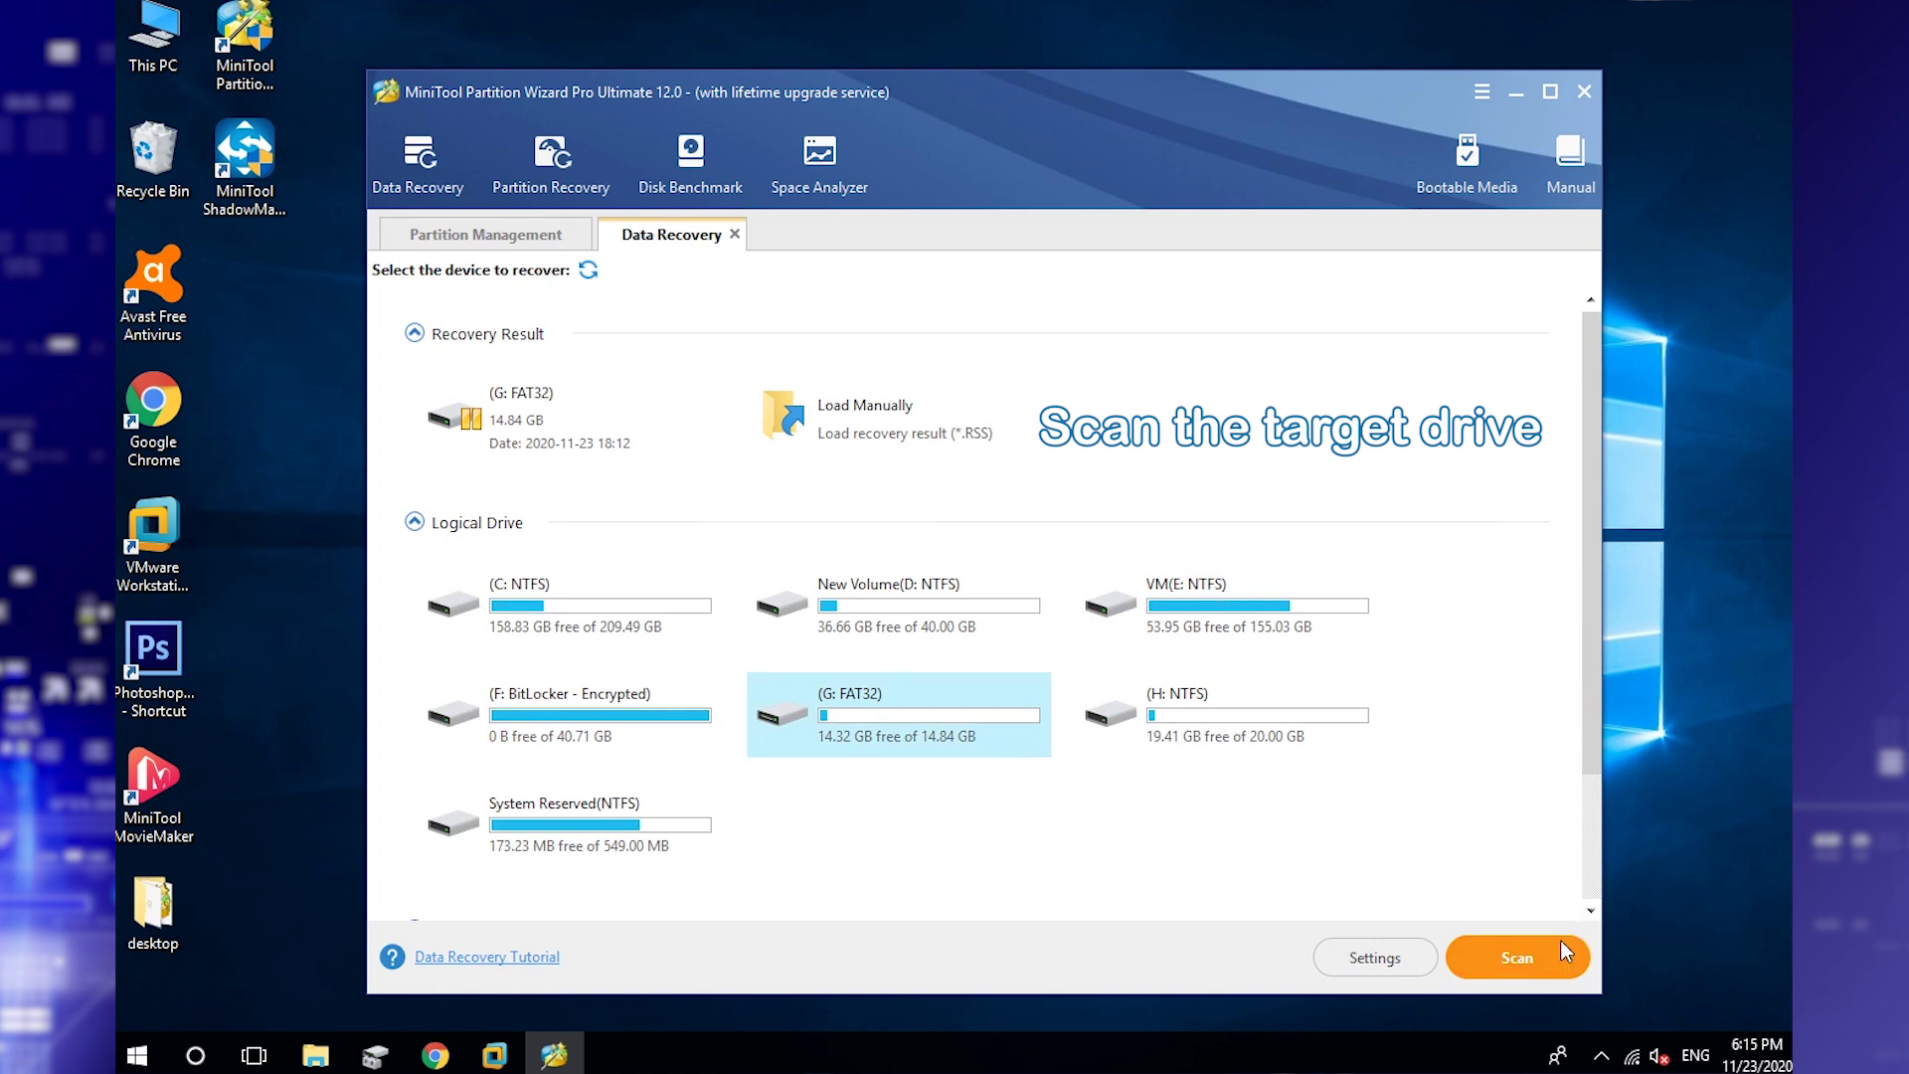
- Scan the G: drive and mark Lost Files and System Volume Information for recovery
left_click(1547, 963)
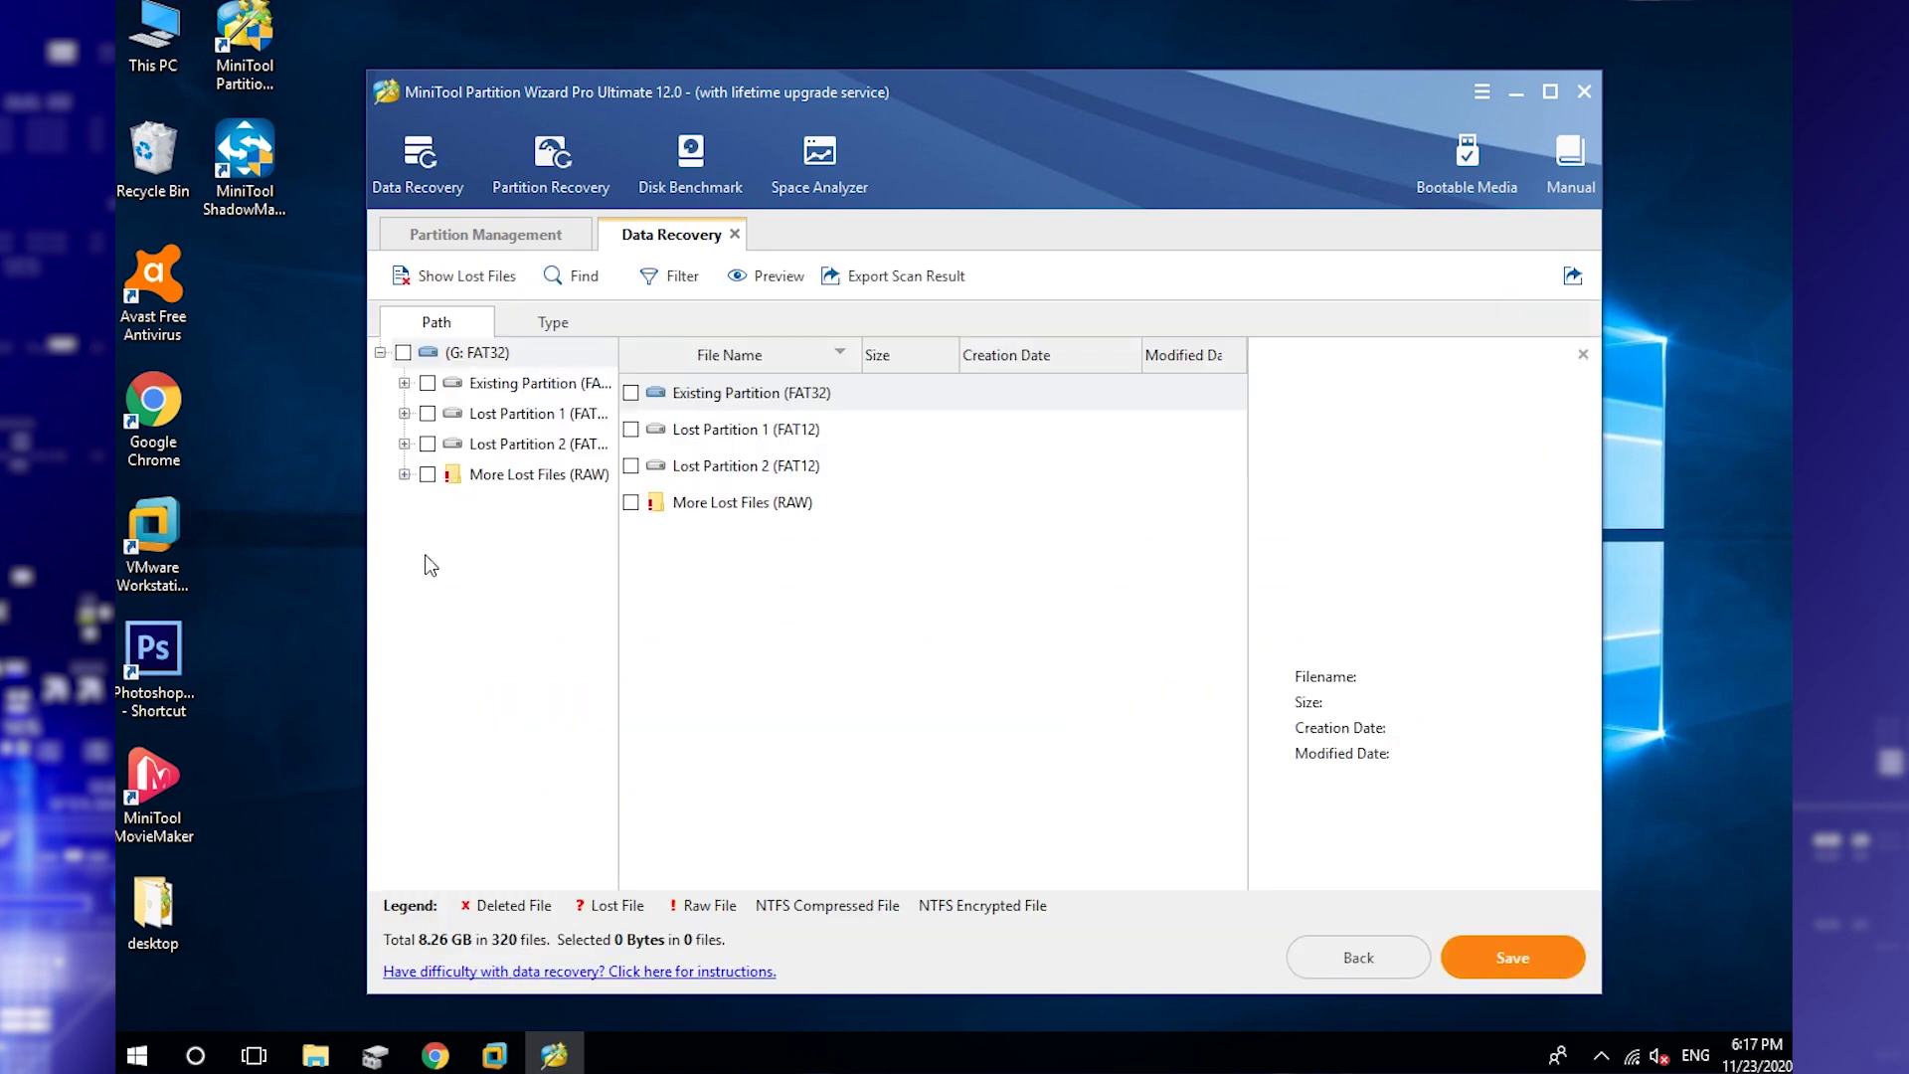
left_click(404, 384)
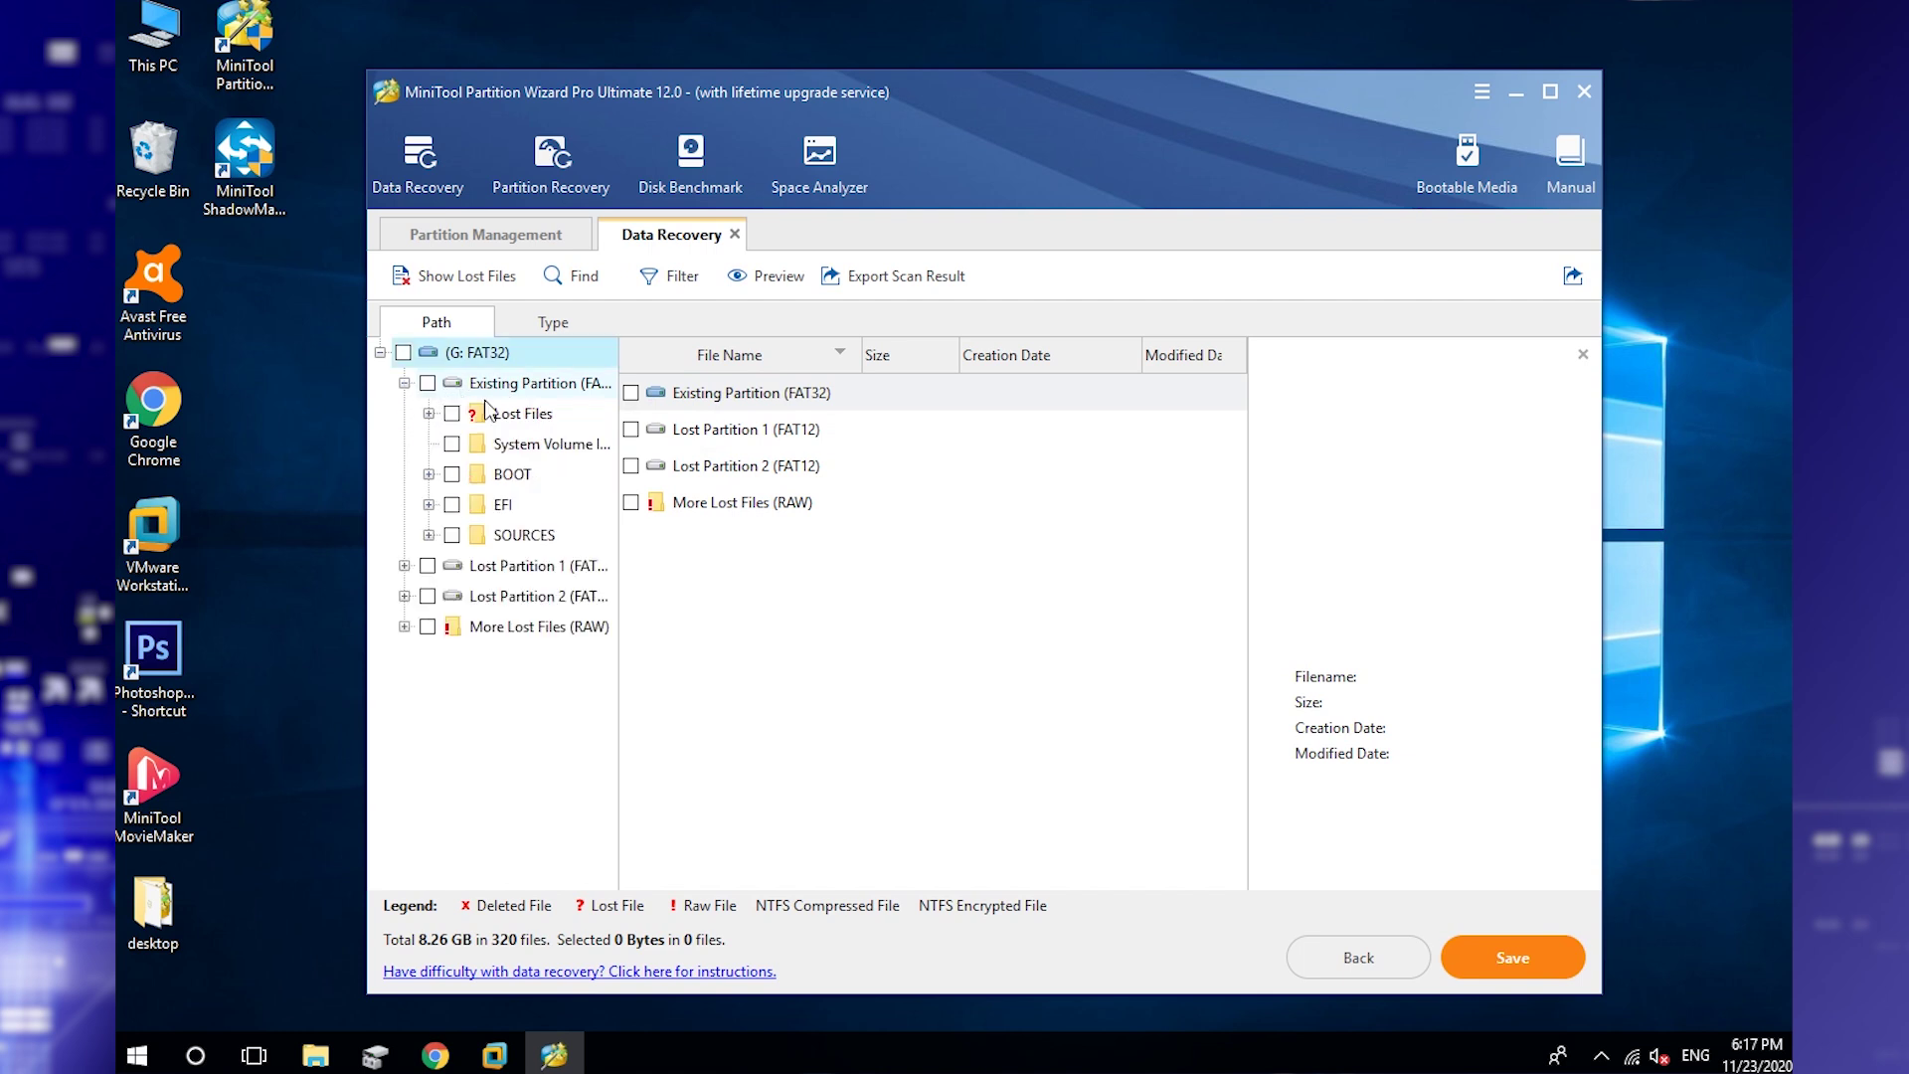
left_click(509, 417)
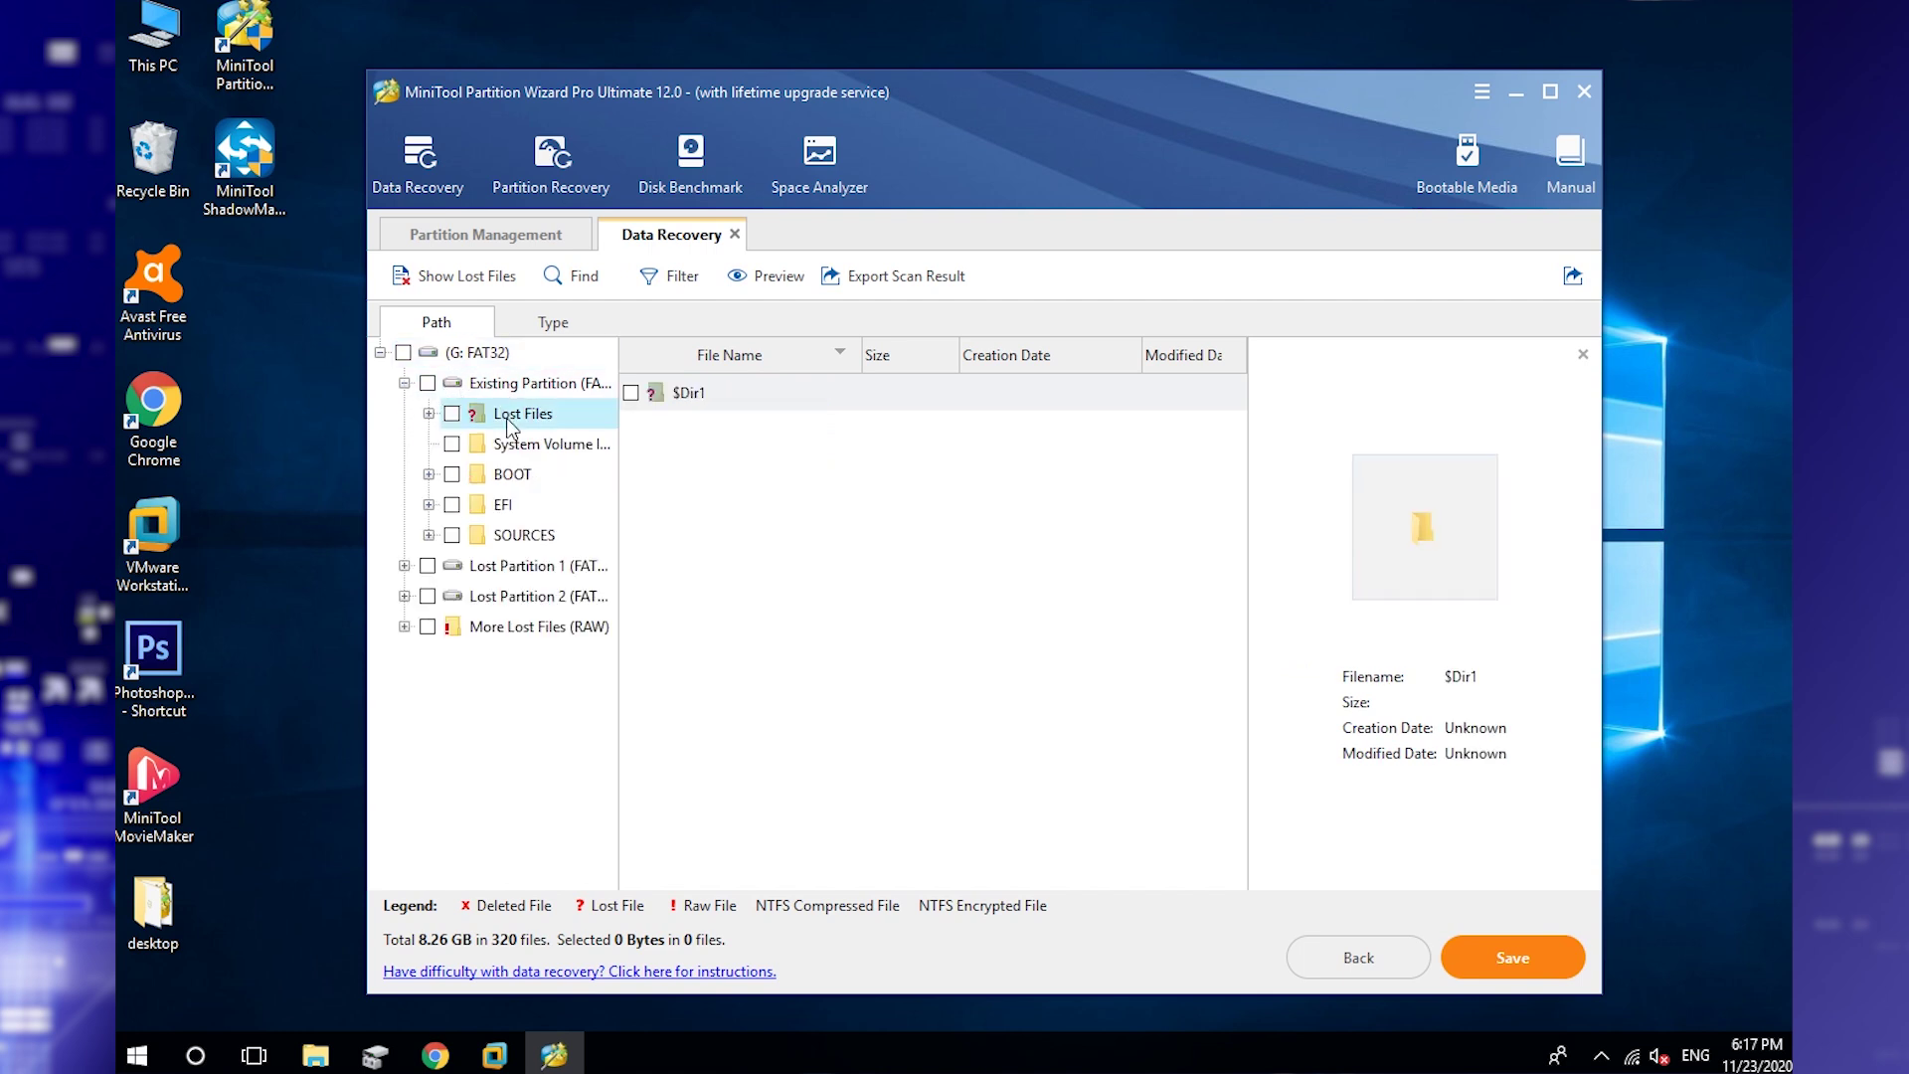
left_click(451, 416)
left_click(452, 444)
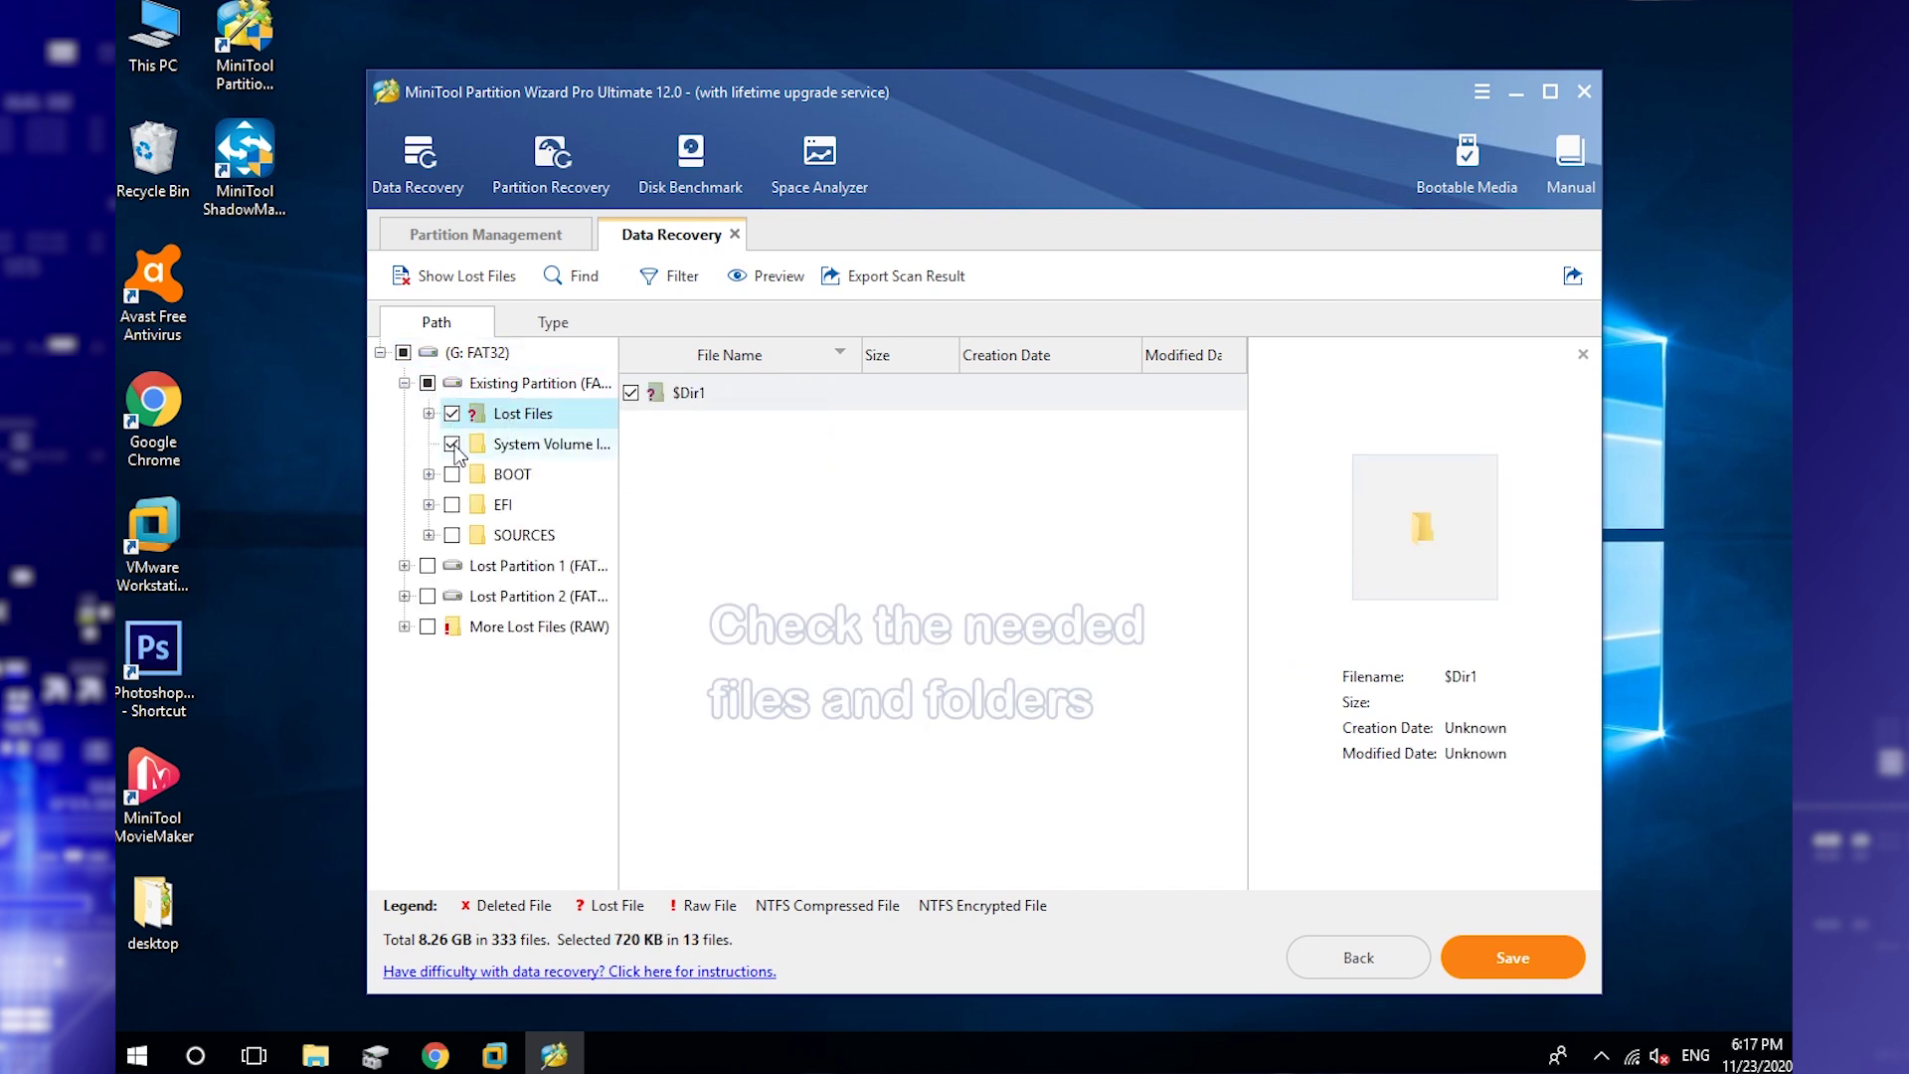
- Expand the lost partitions and RAW group, then mark the JPEG, GIF and PNG files
left_click(404, 566)
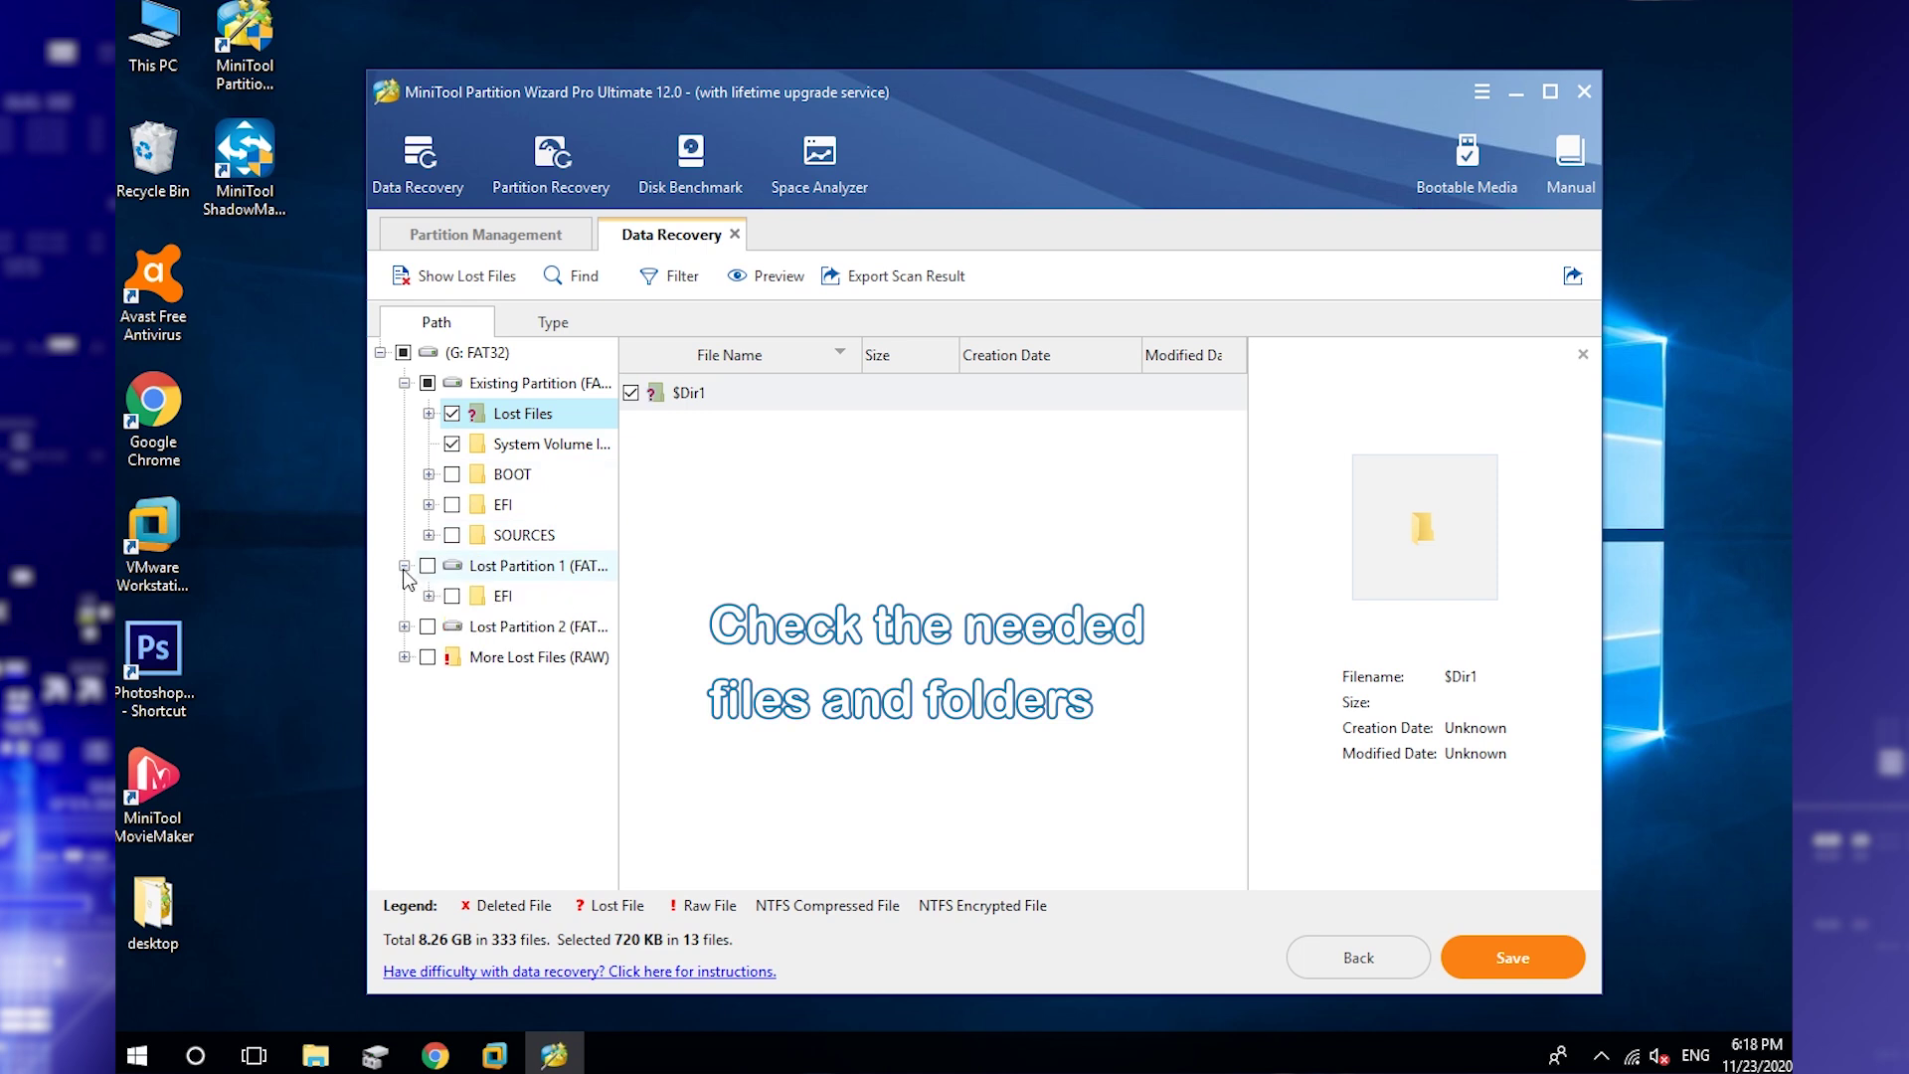
left_click(404, 626)
left_click(405, 688)
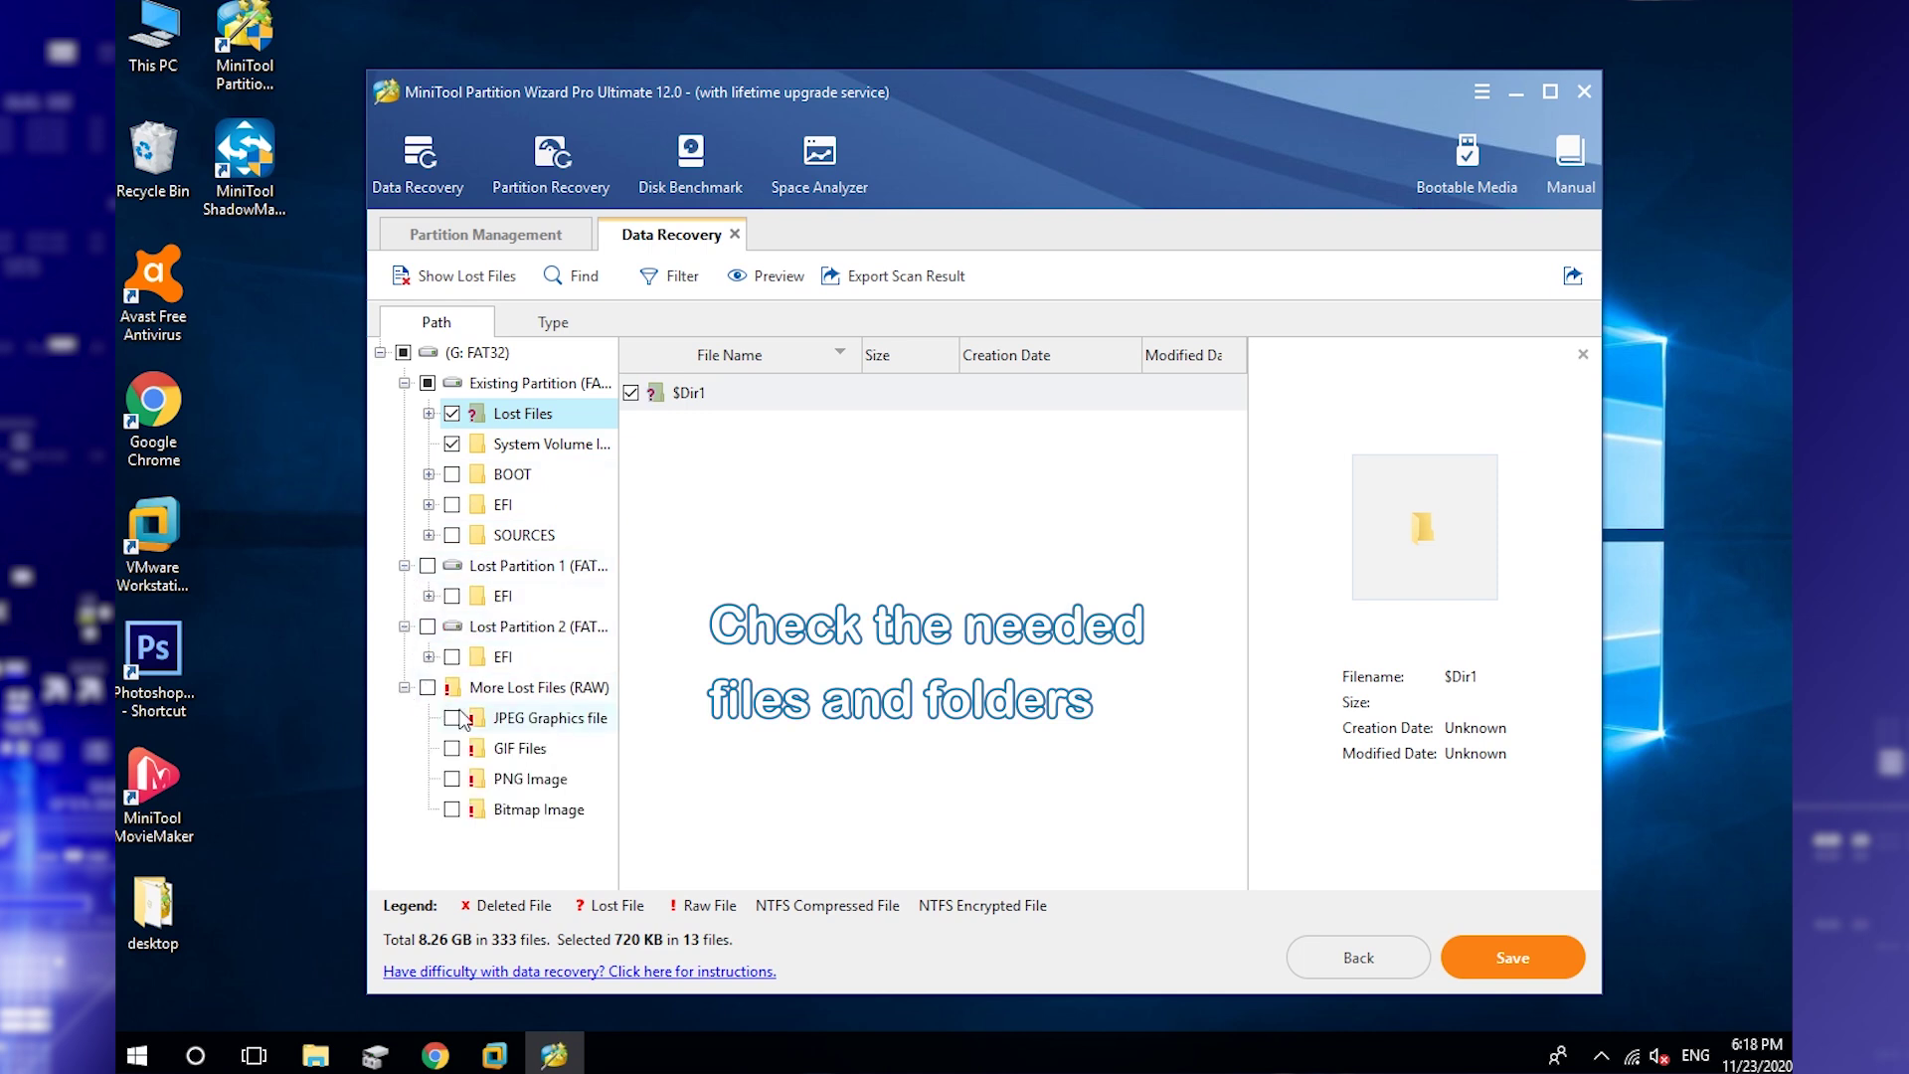
left_click(499, 720)
left_click(451, 718)
left_click(451, 749)
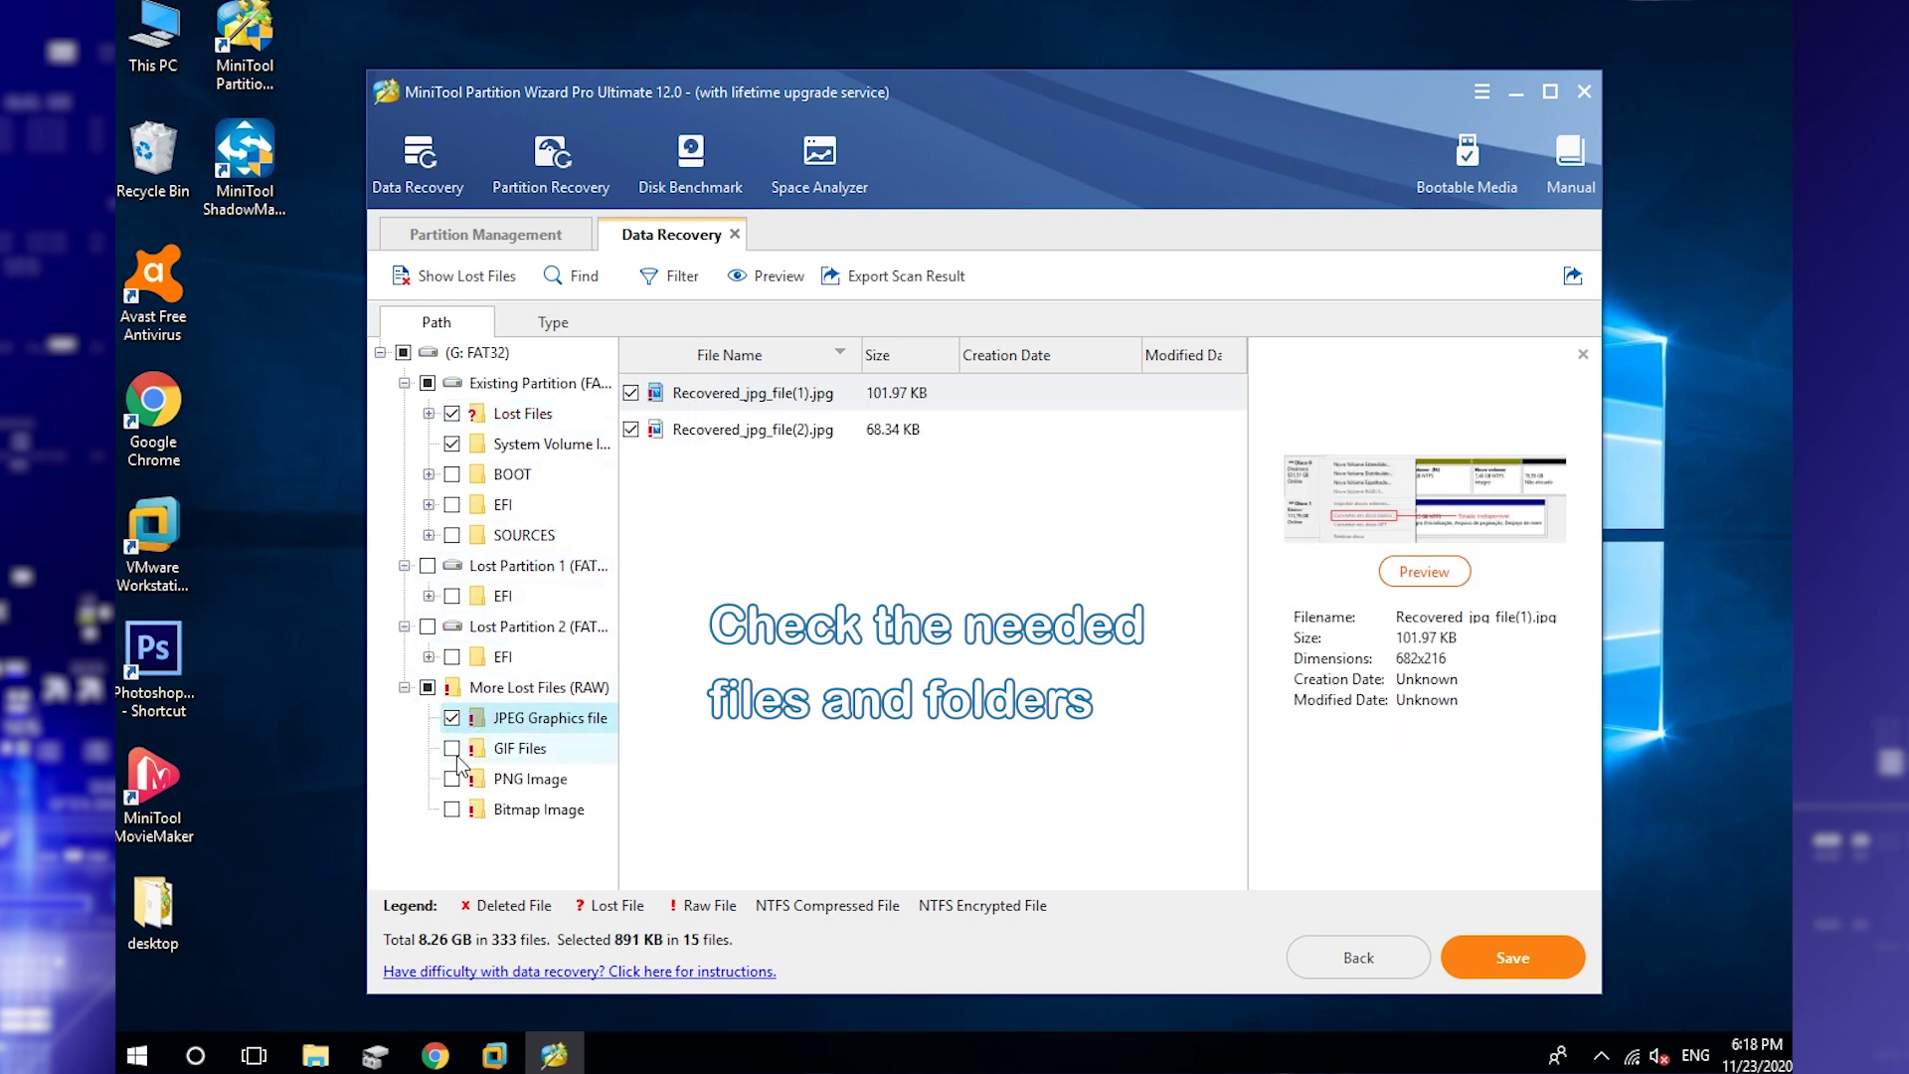
left_click(451, 780)
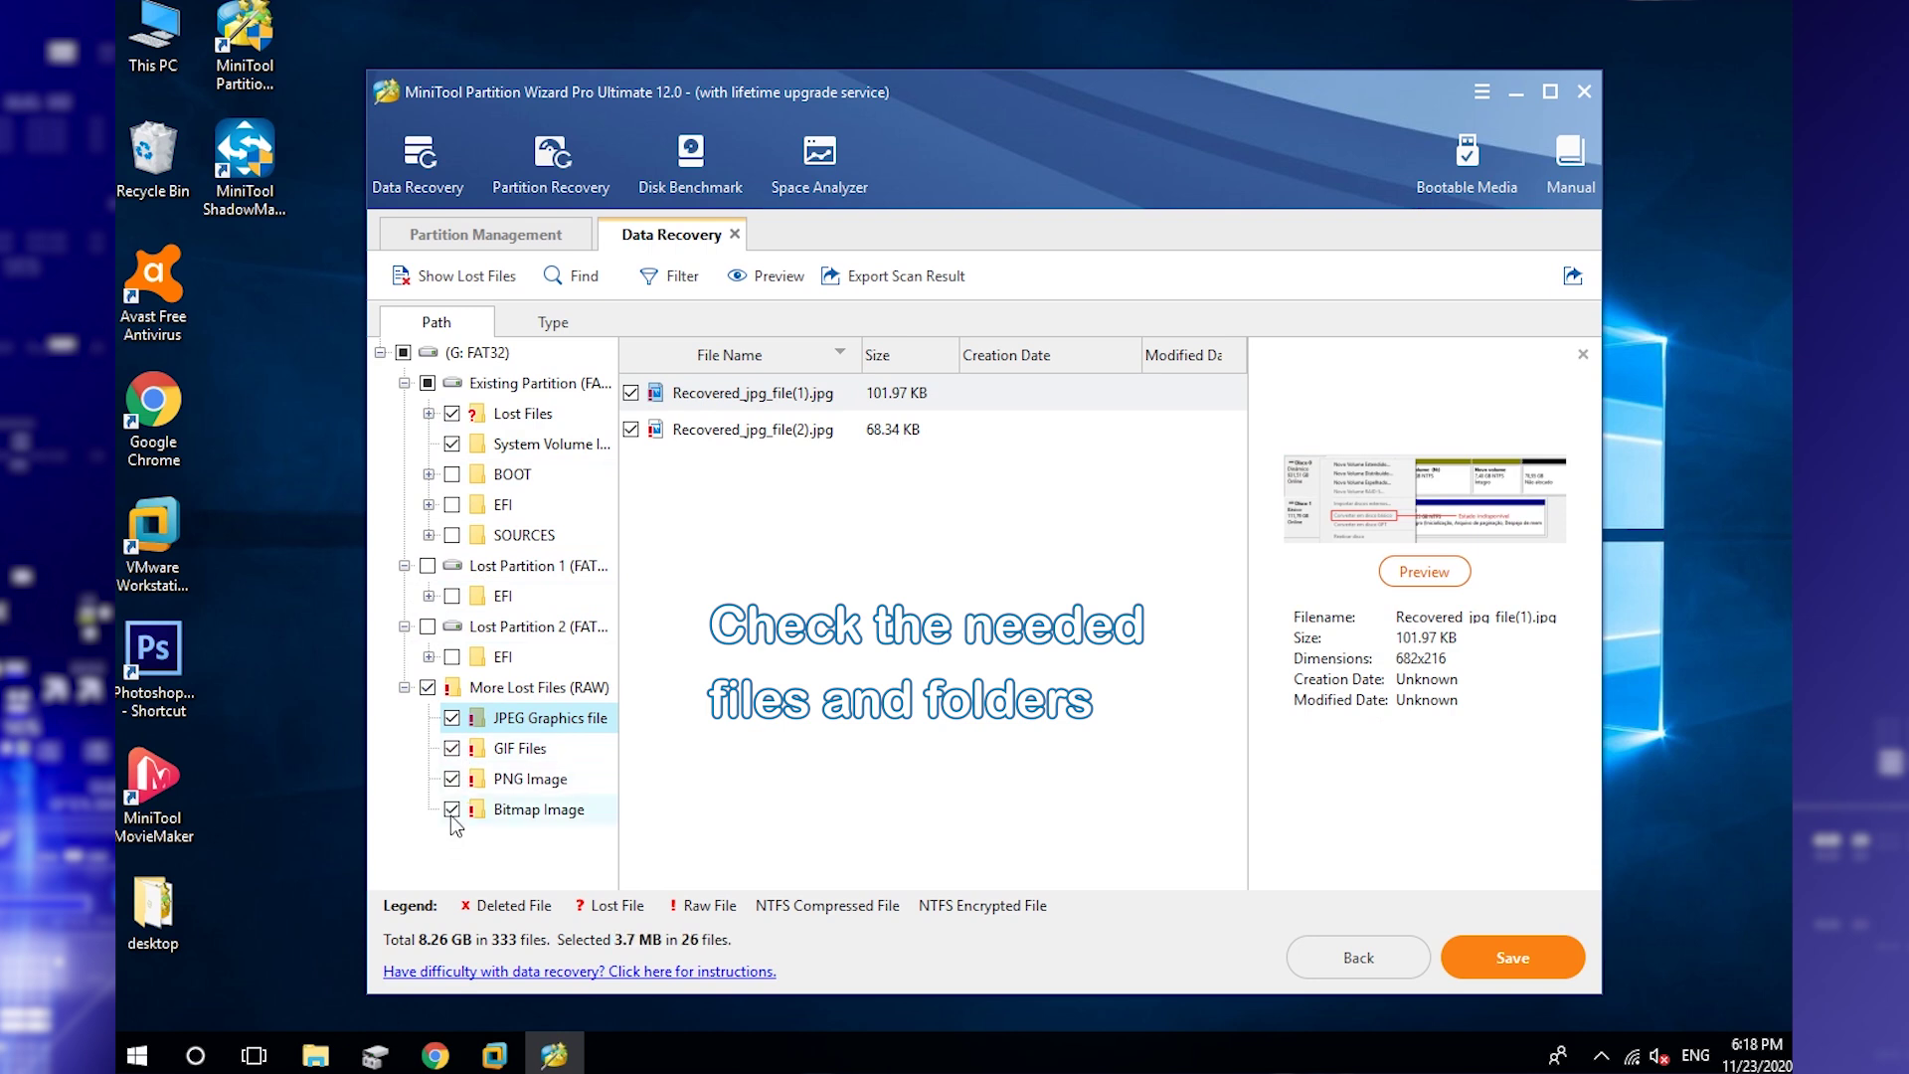
- Save the 26 marked files to Local Disk (H:), then exit Data Recovery to Partition Management
left_click(1559, 960)
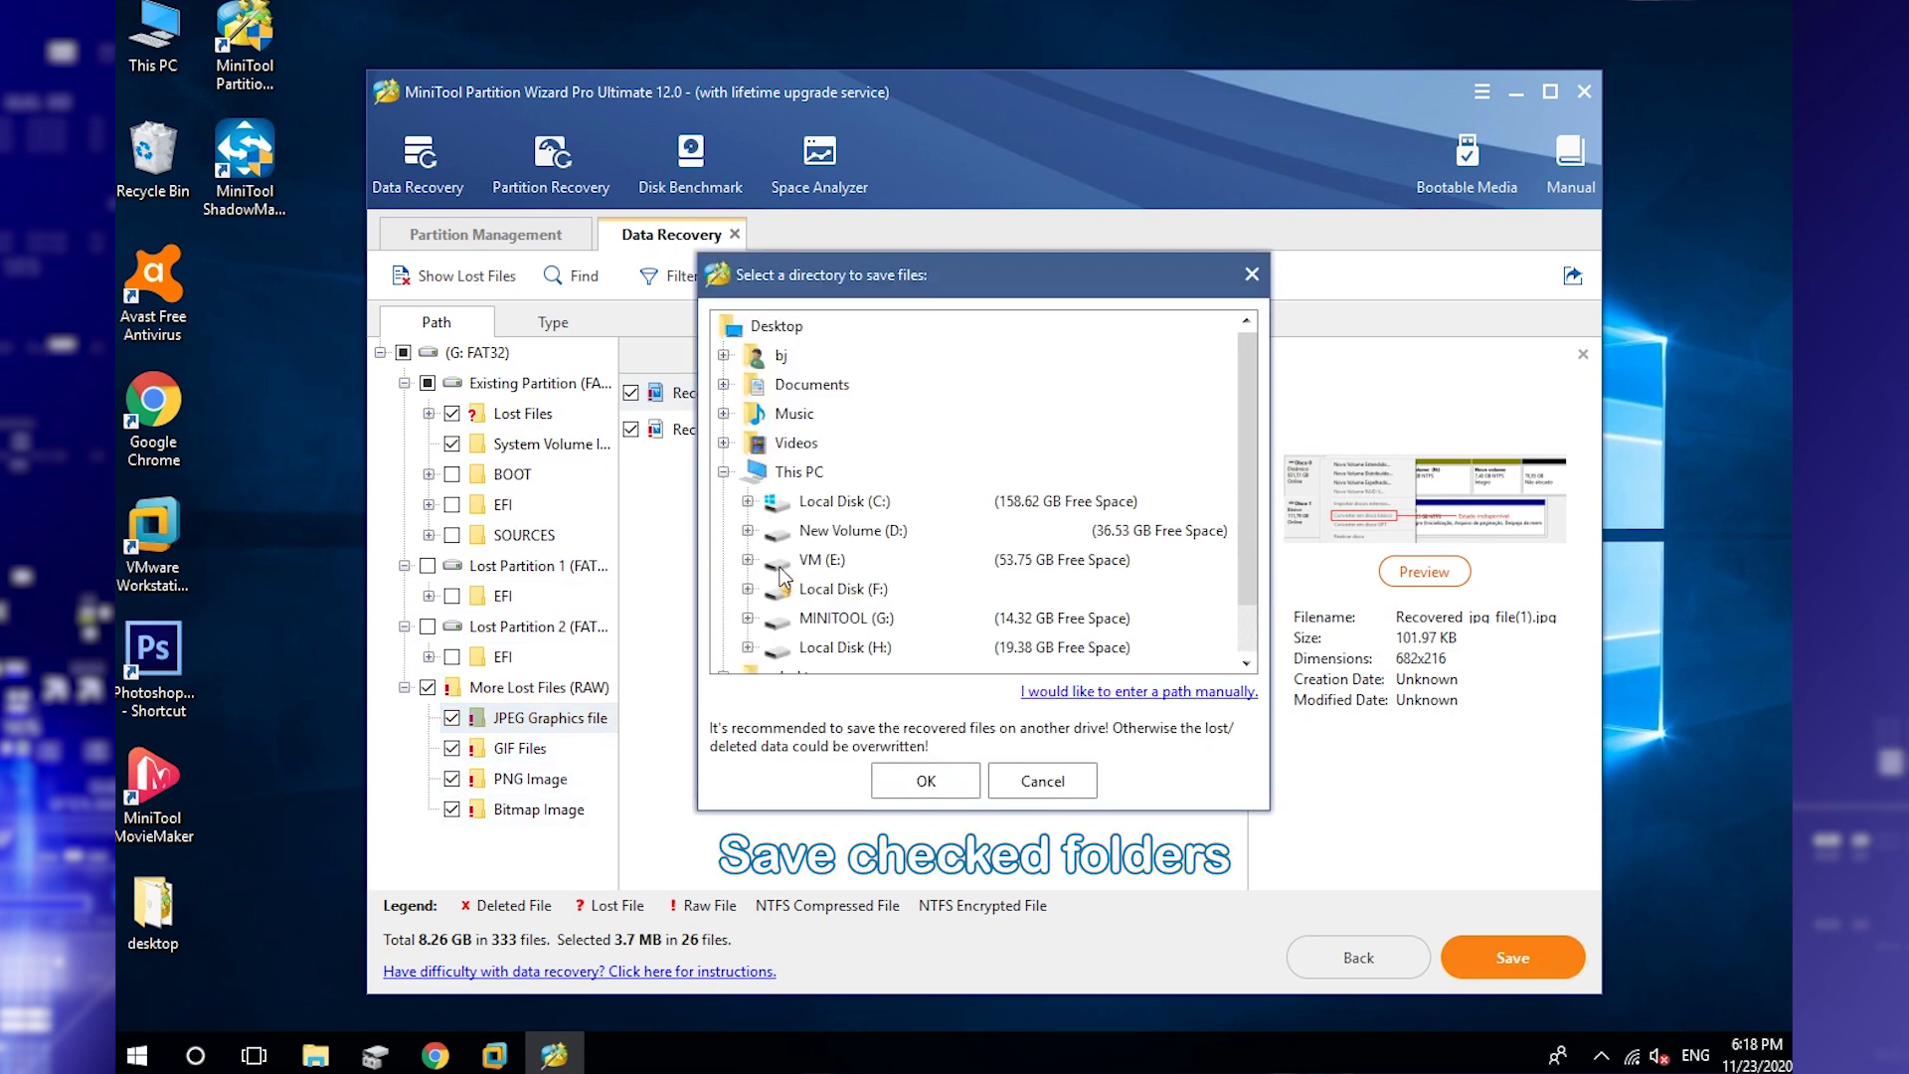
left_click(874, 648)
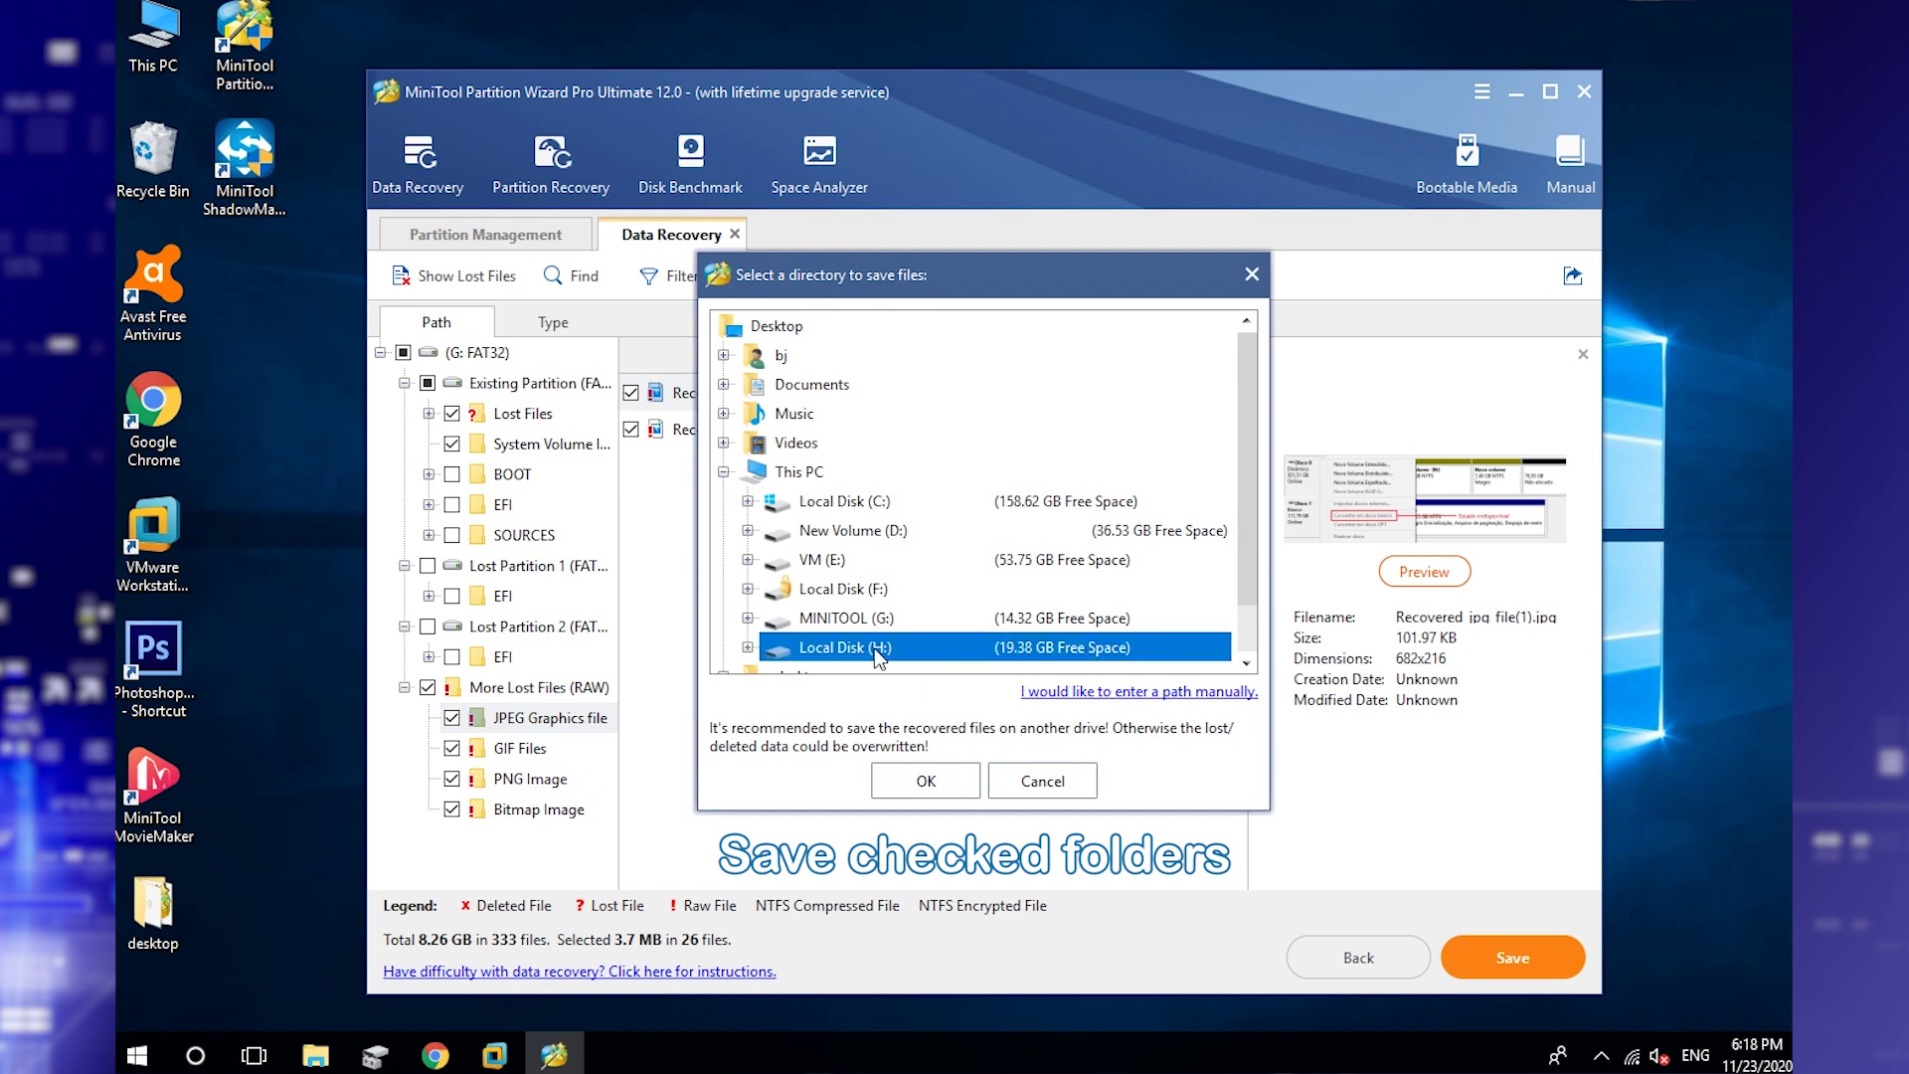
left_click(975, 786)
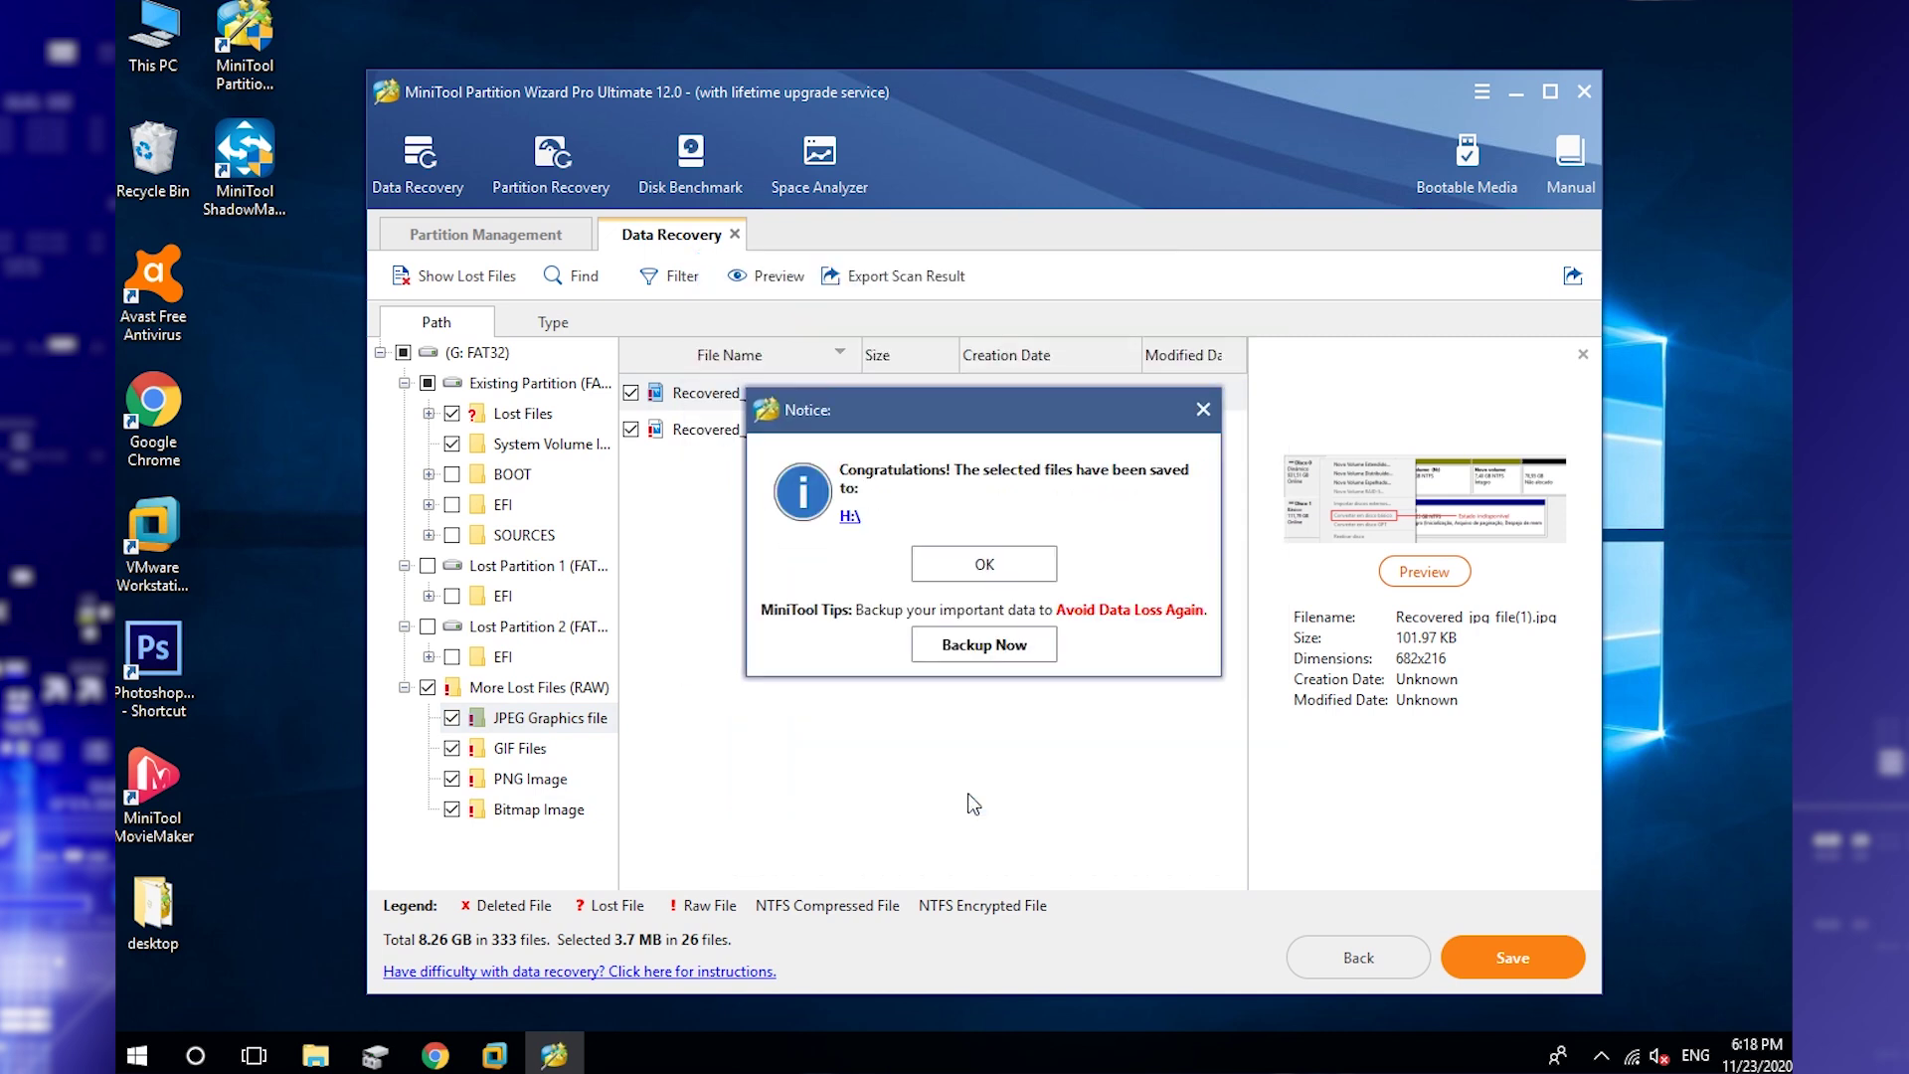
left_click(1004, 563)
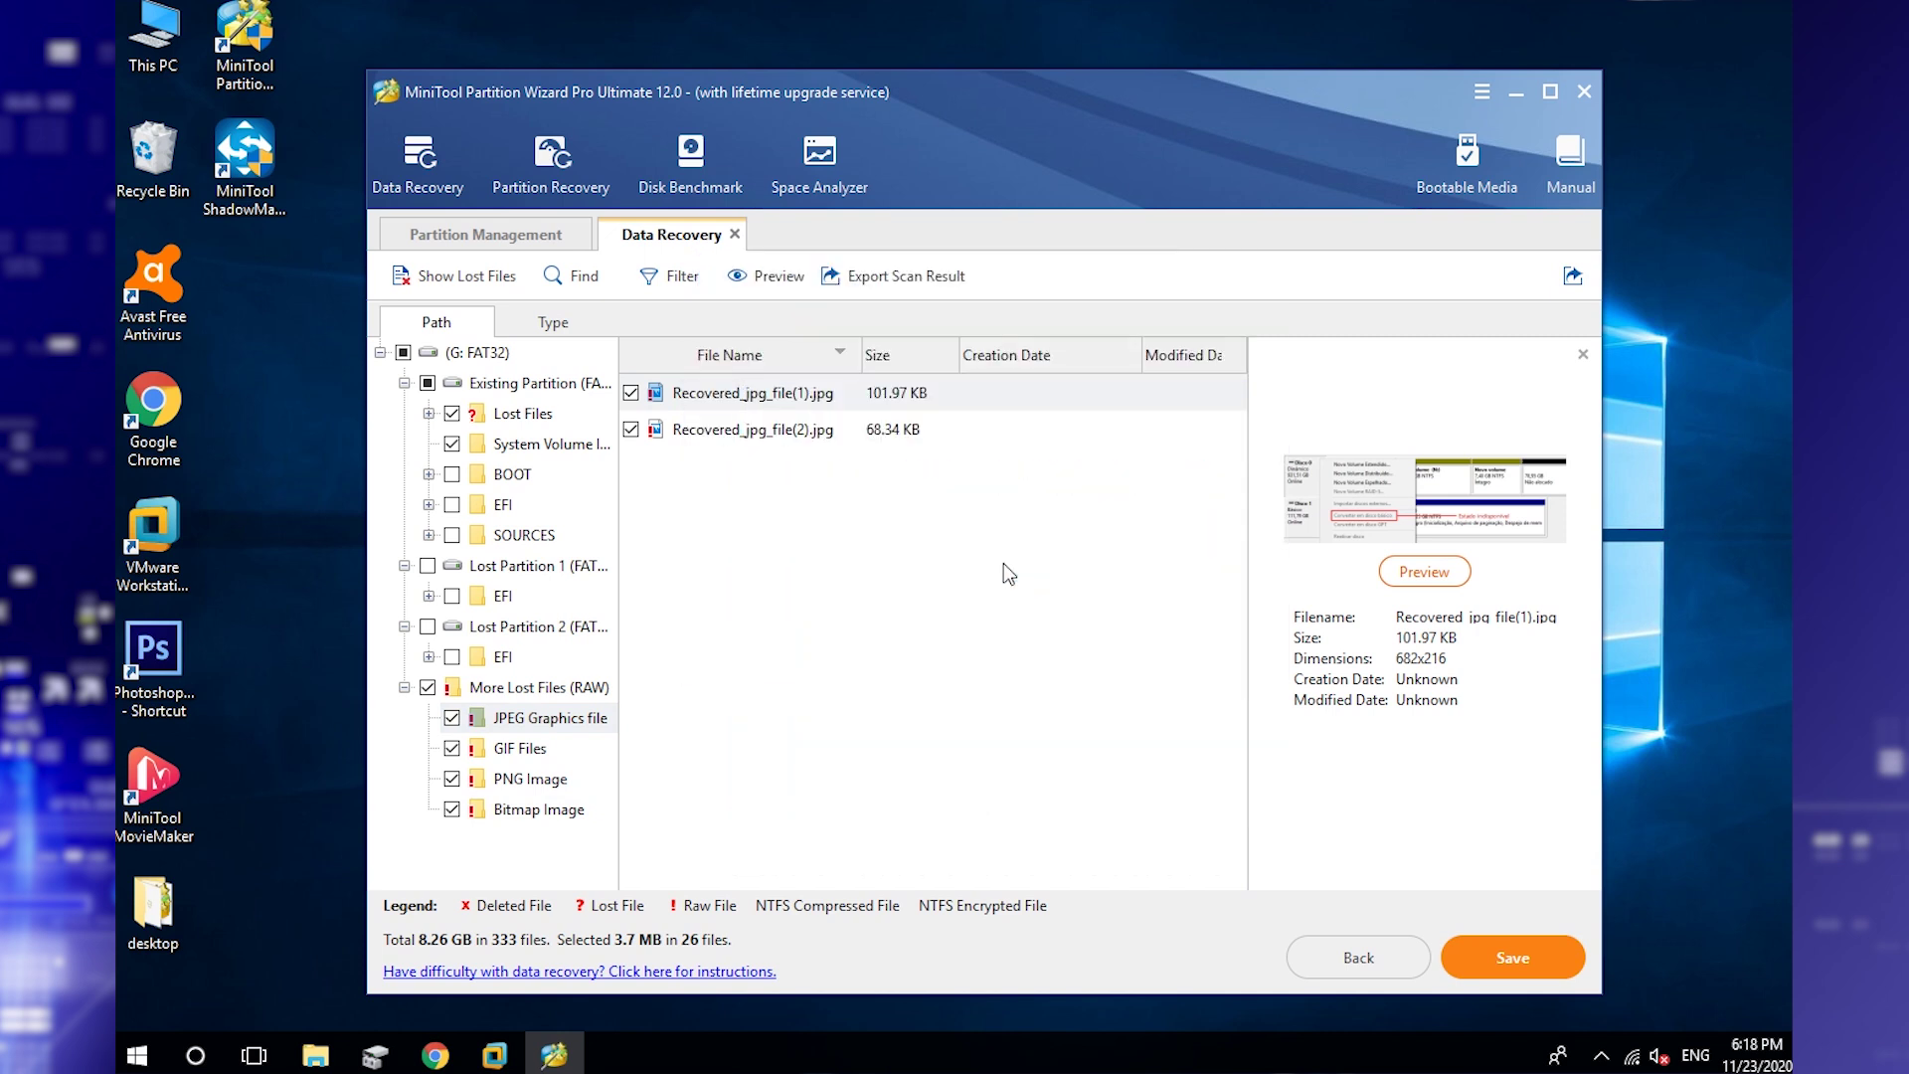
left_click(735, 235)
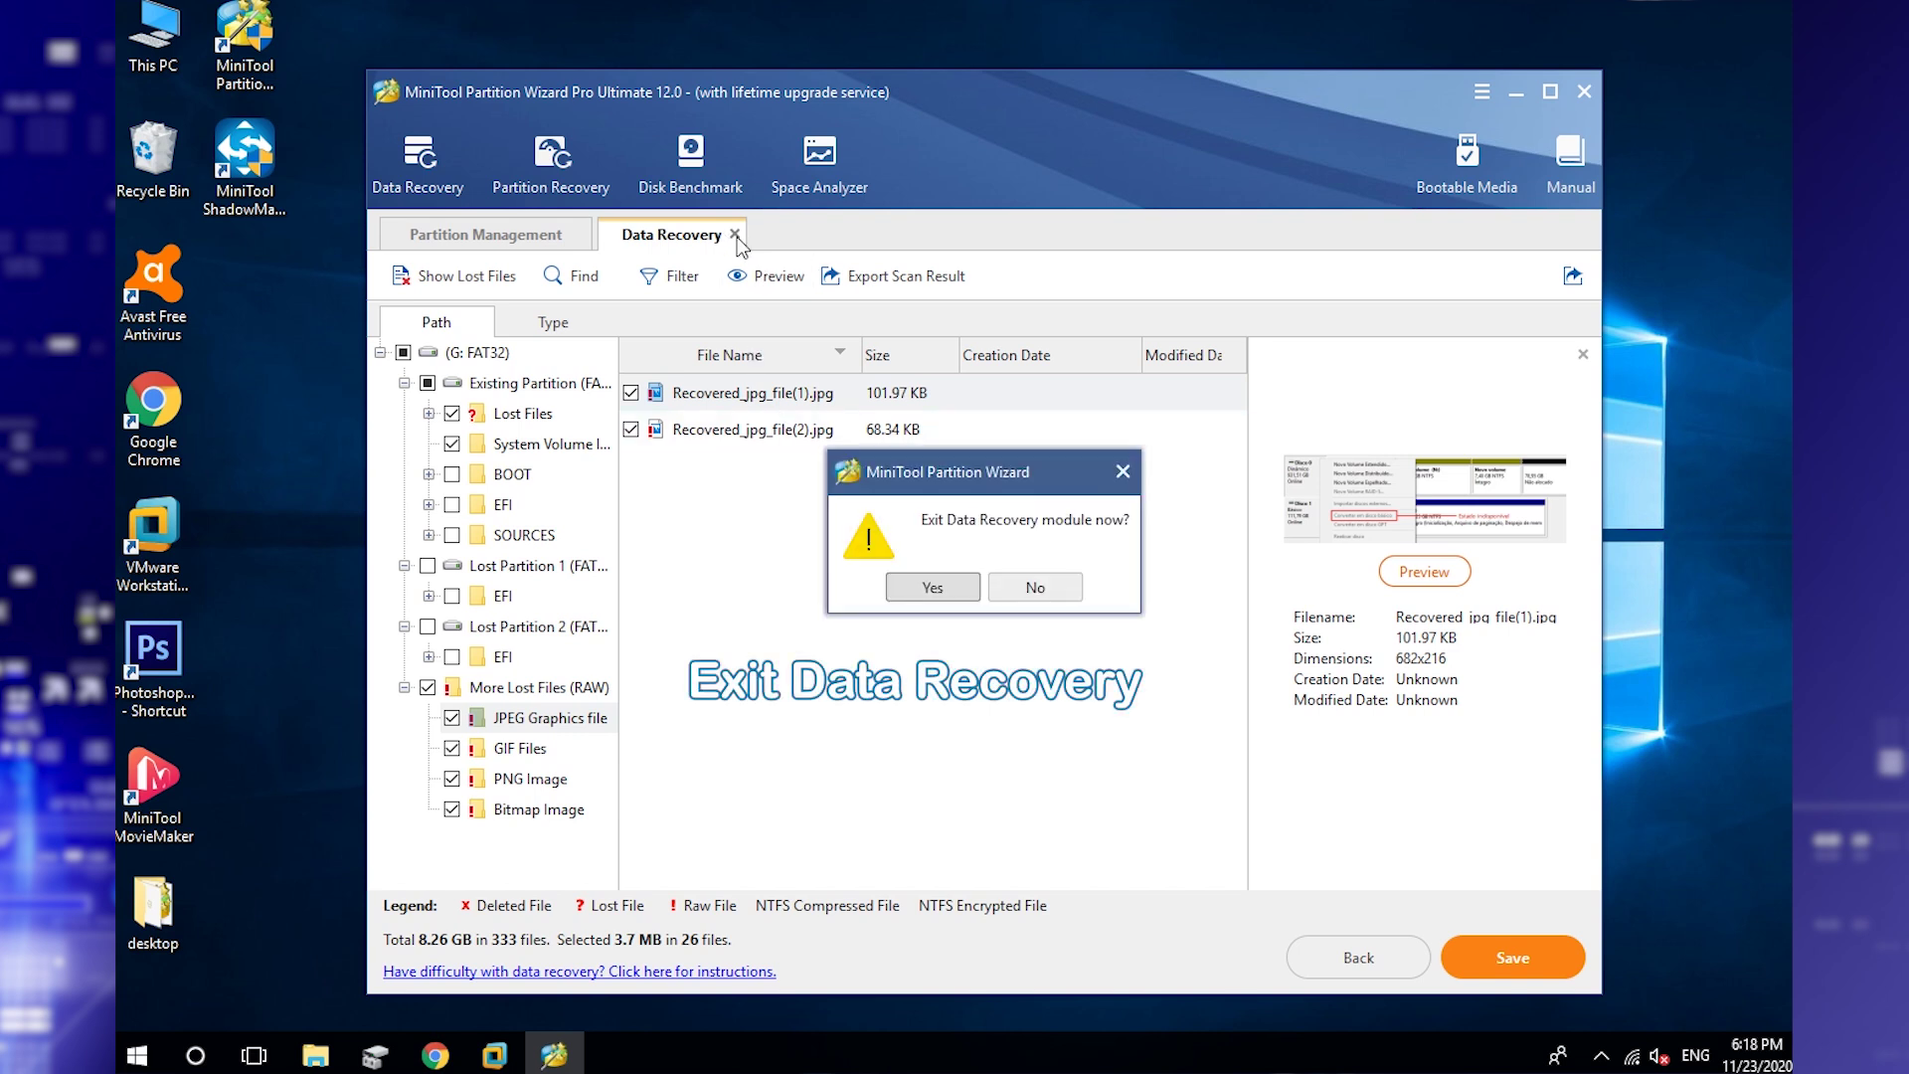
left_click(945, 589)
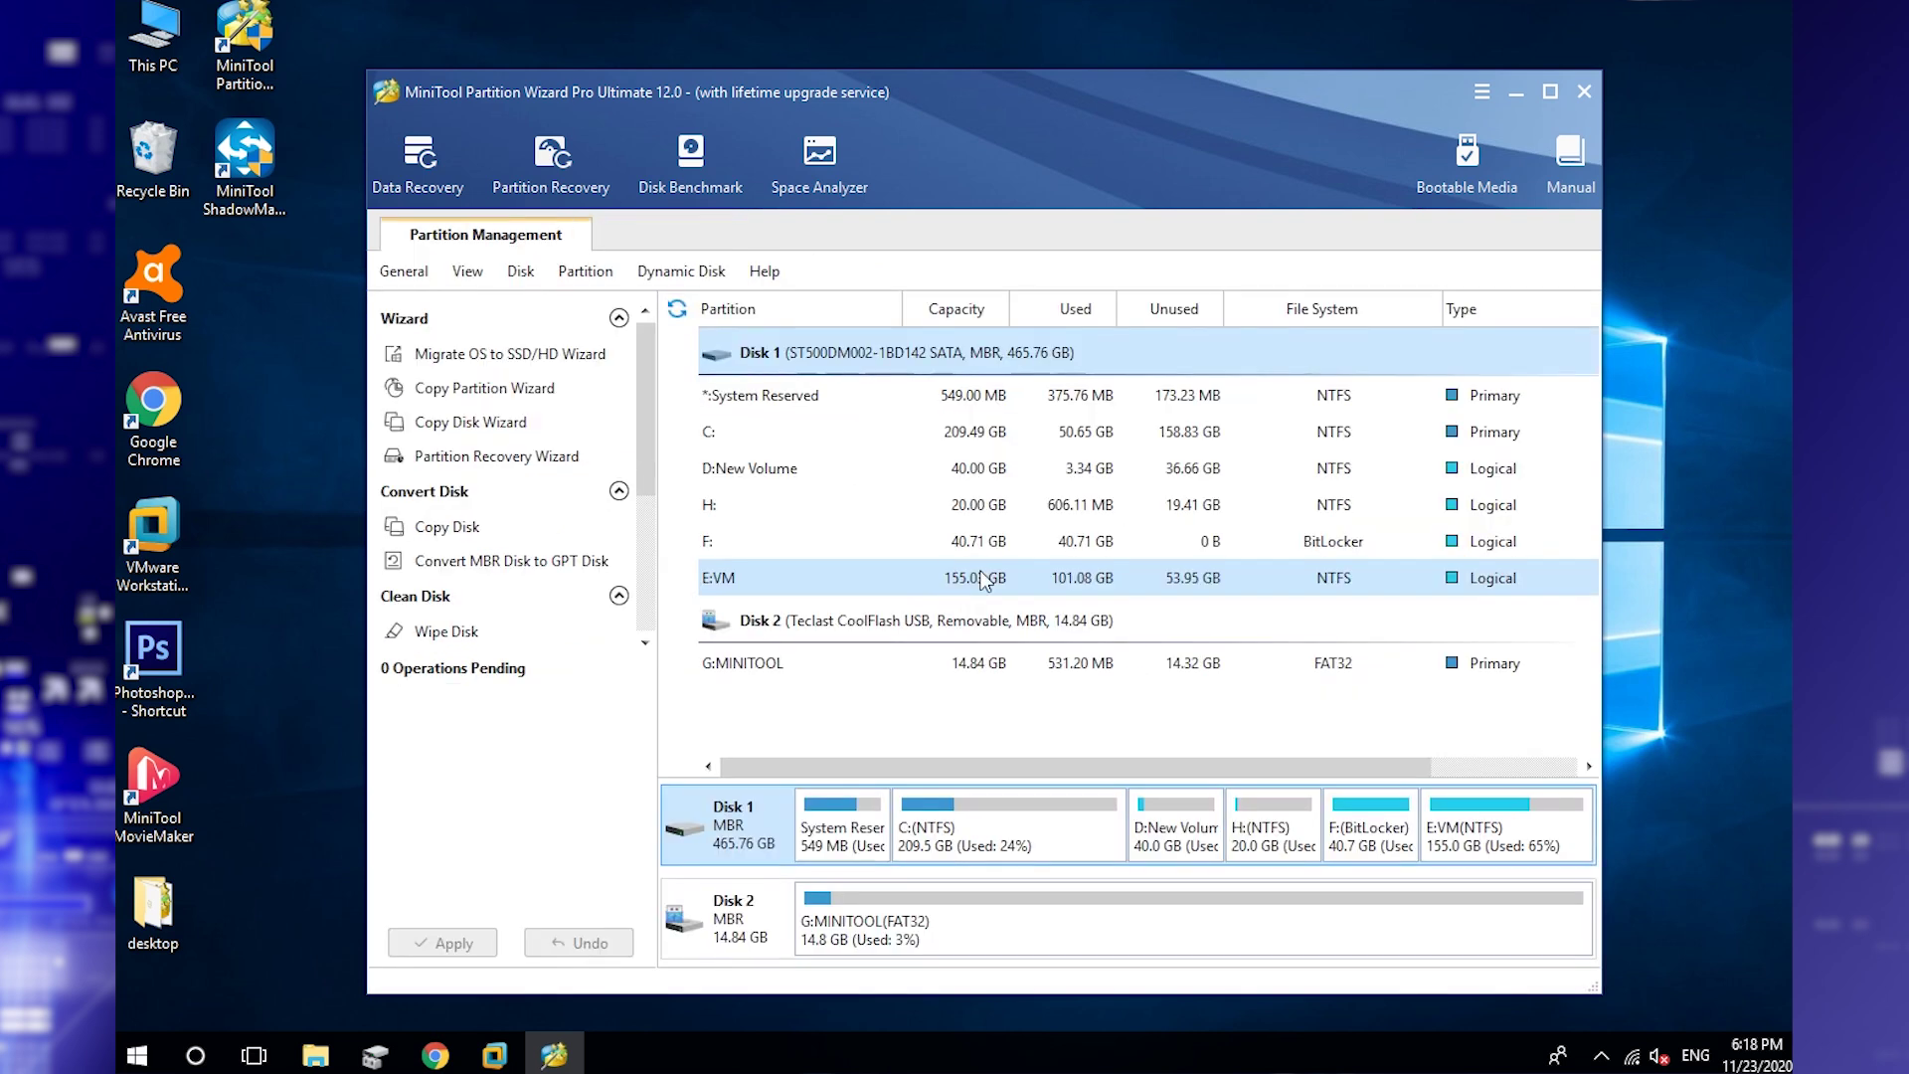
- Queue a format of the G:MINITOOL partition as FAT32, keeping the MINITOOL label
left_click(960, 944)
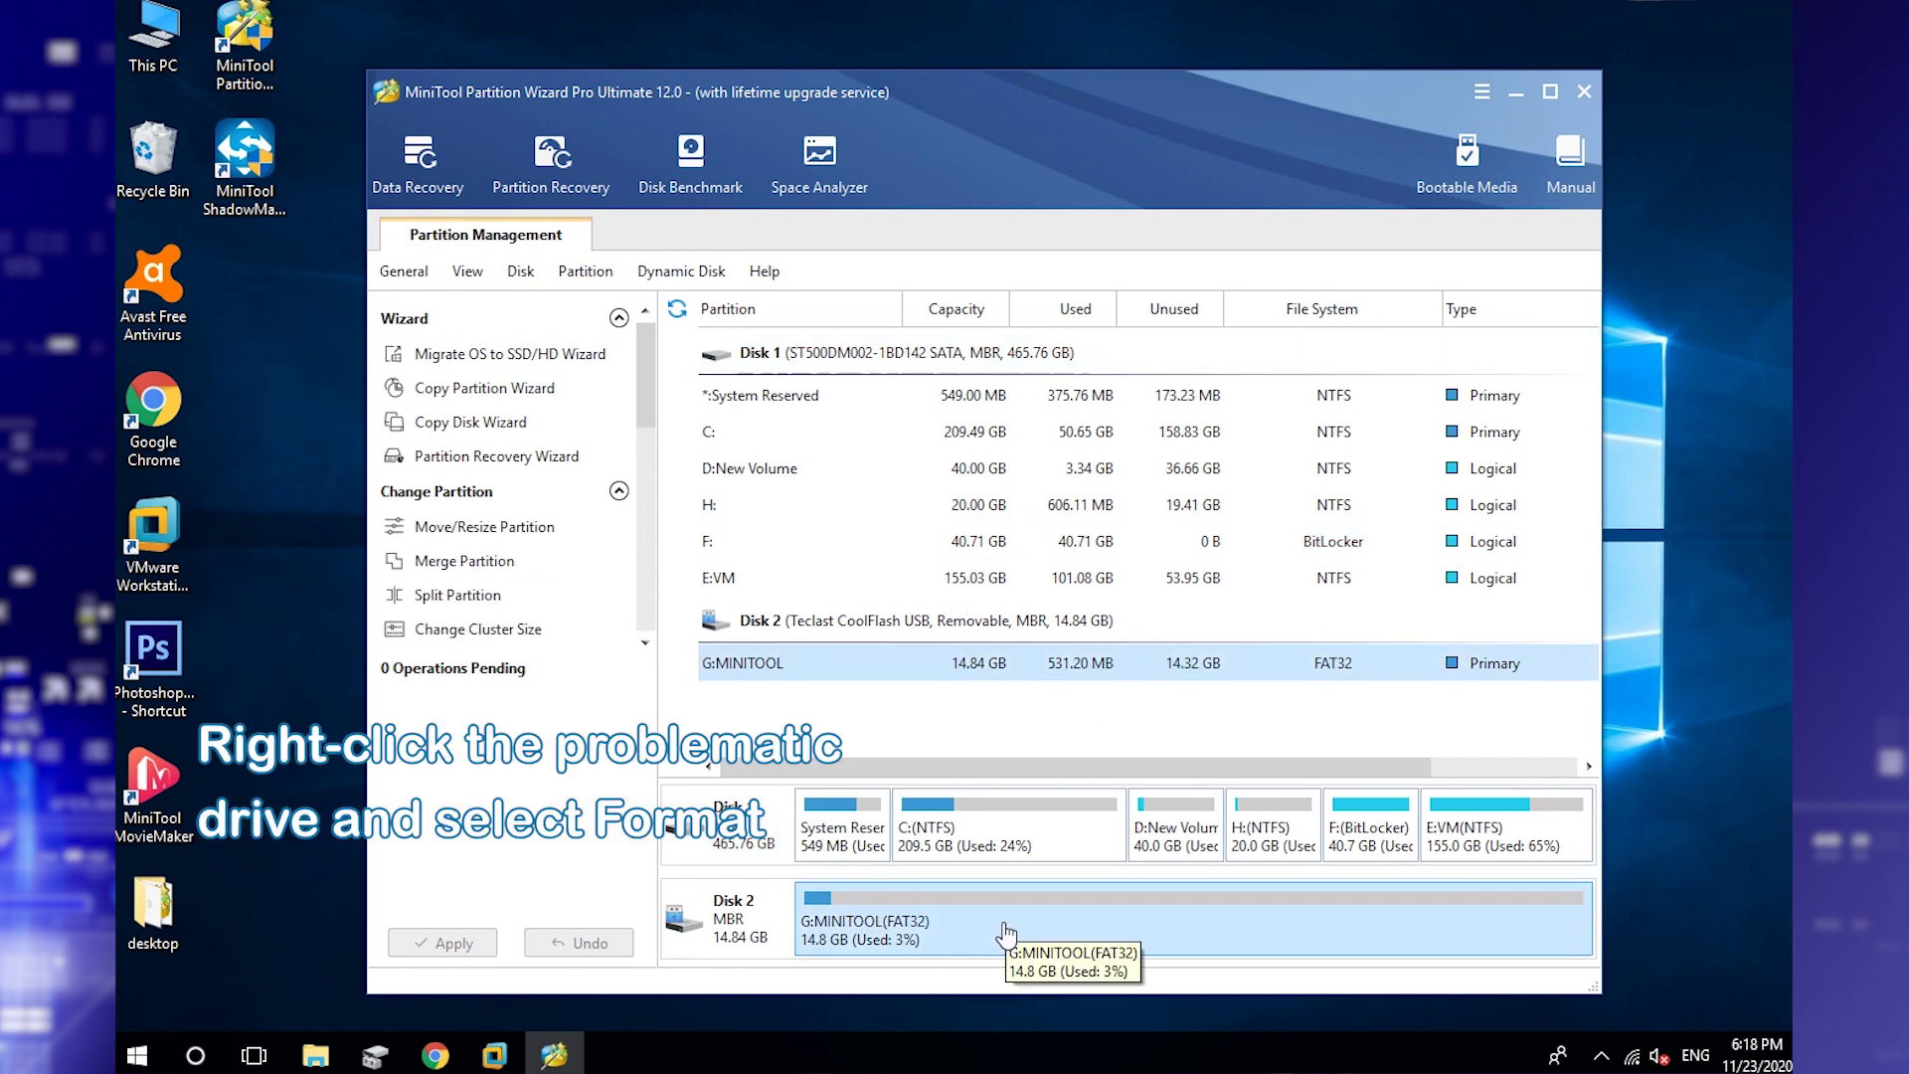
right_click(1005, 932)
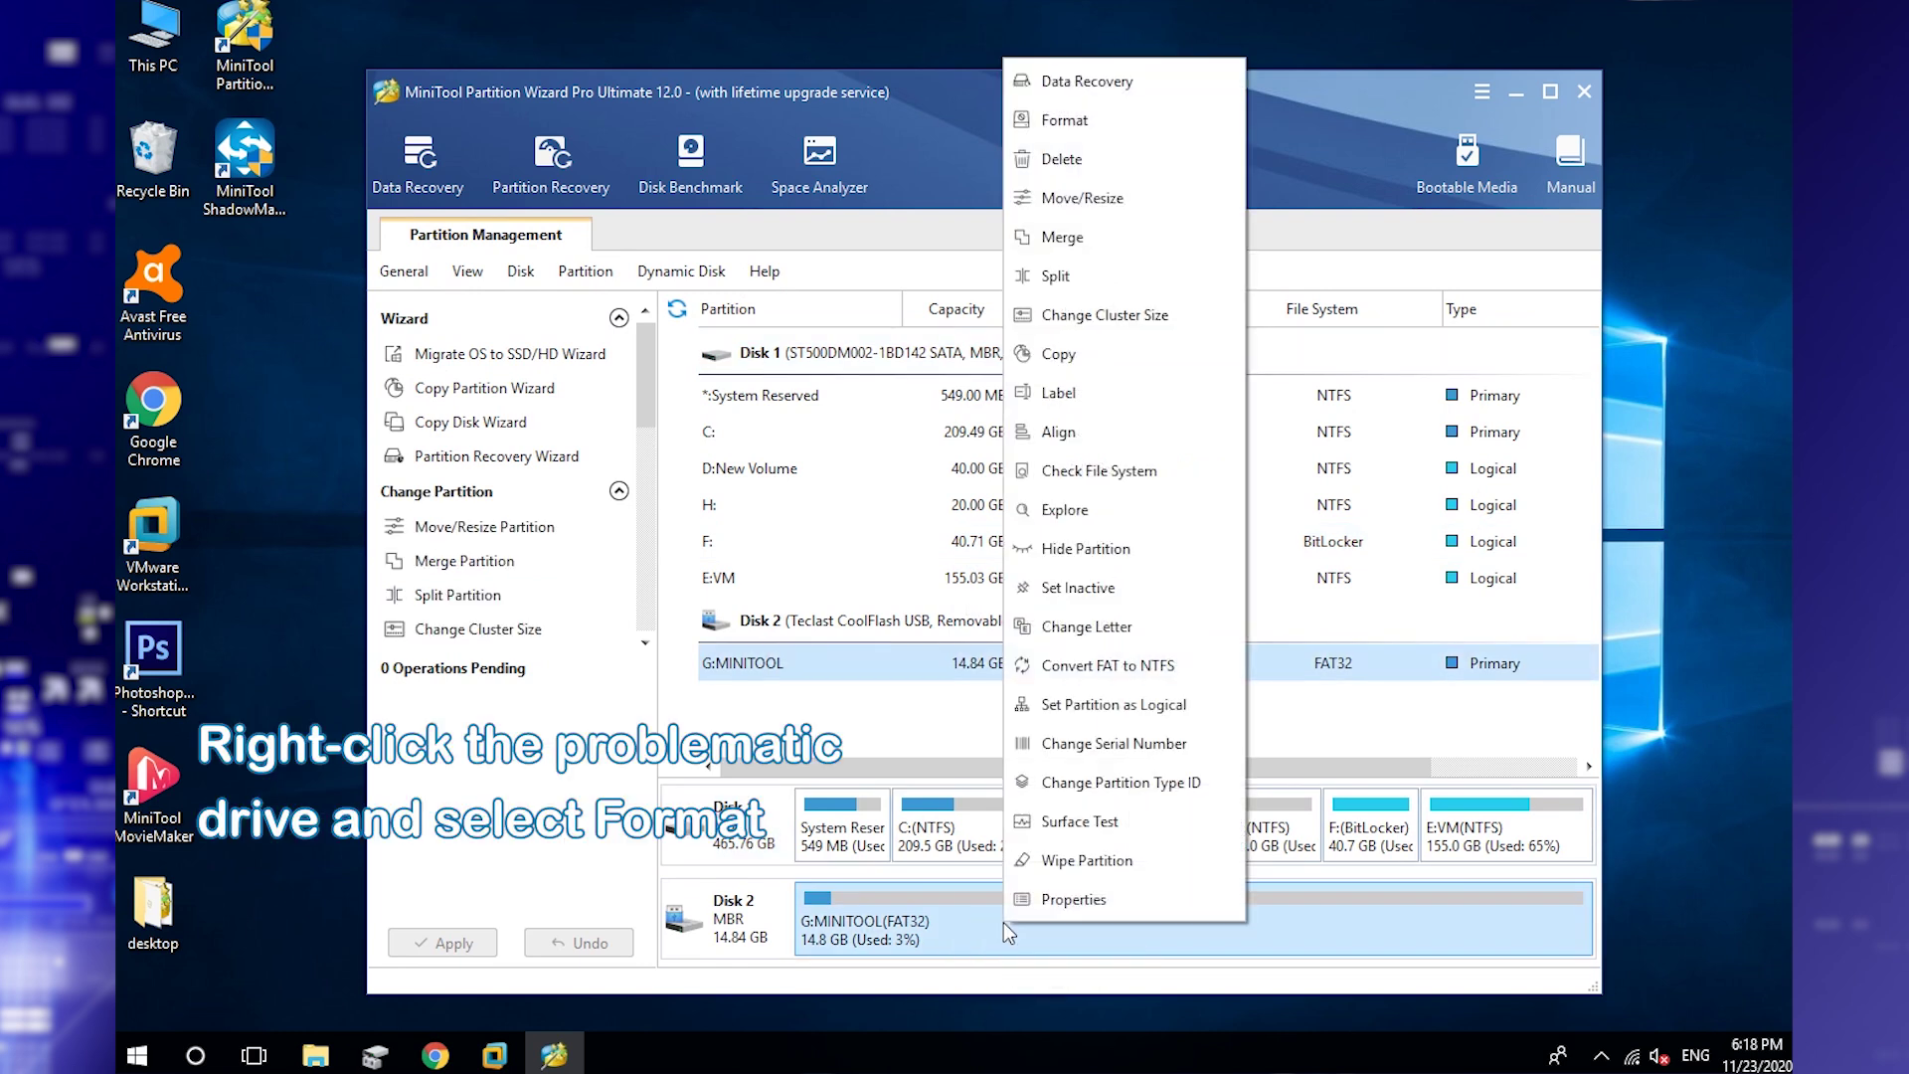
left_click(1144, 135)
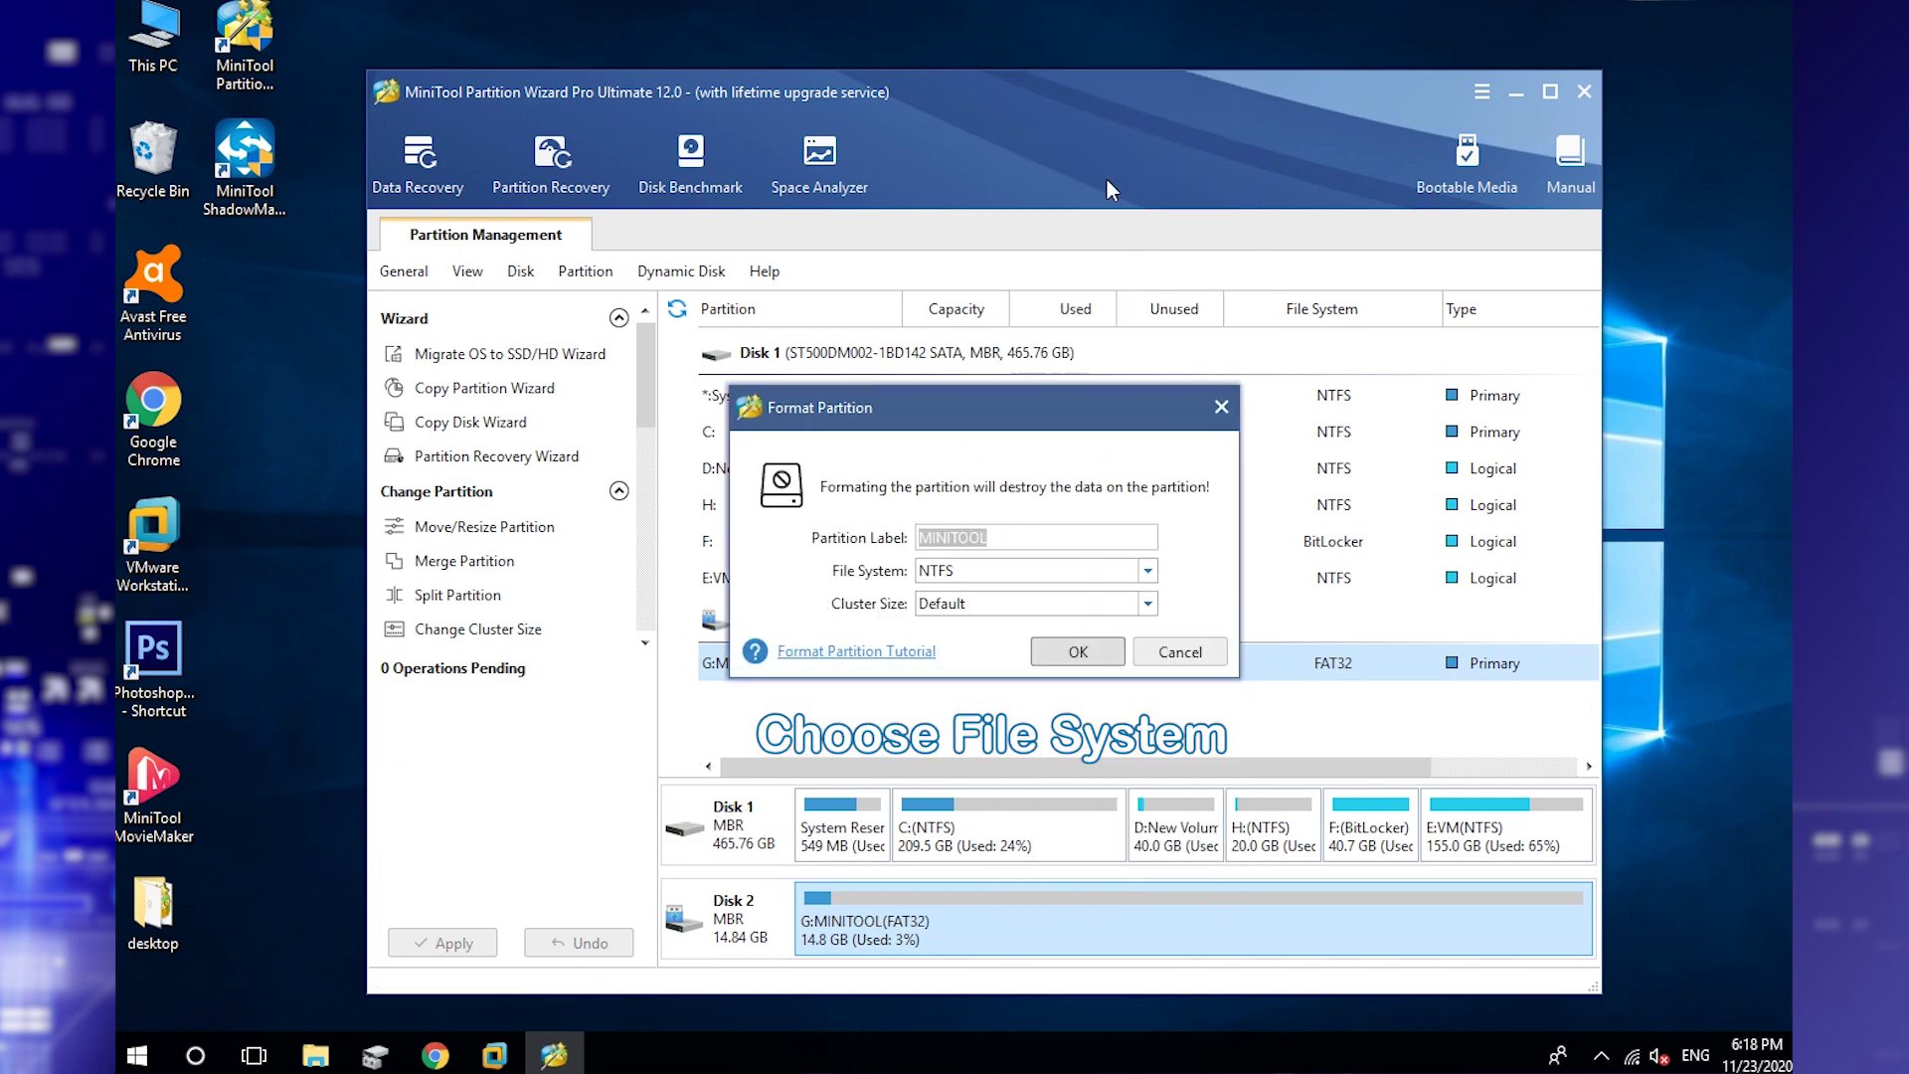
left_click(1148, 572)
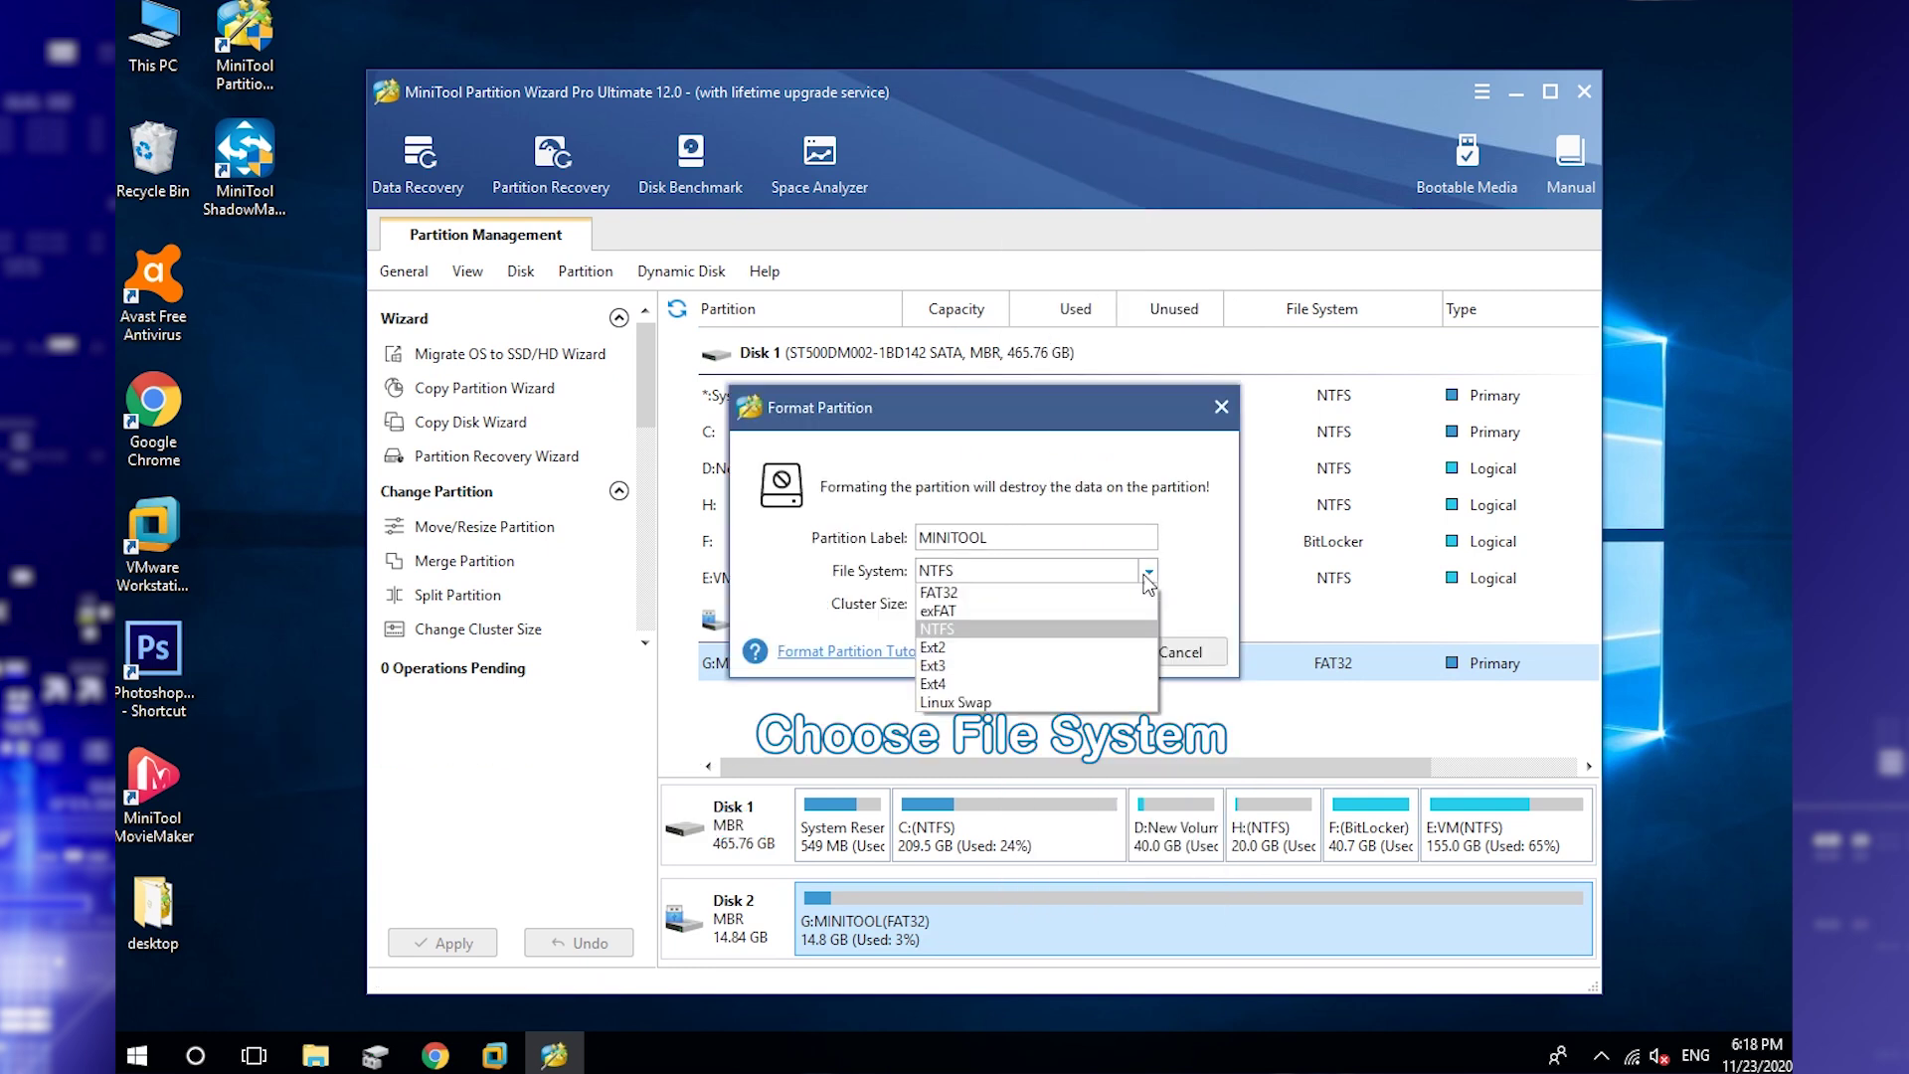
left_click(1078, 595)
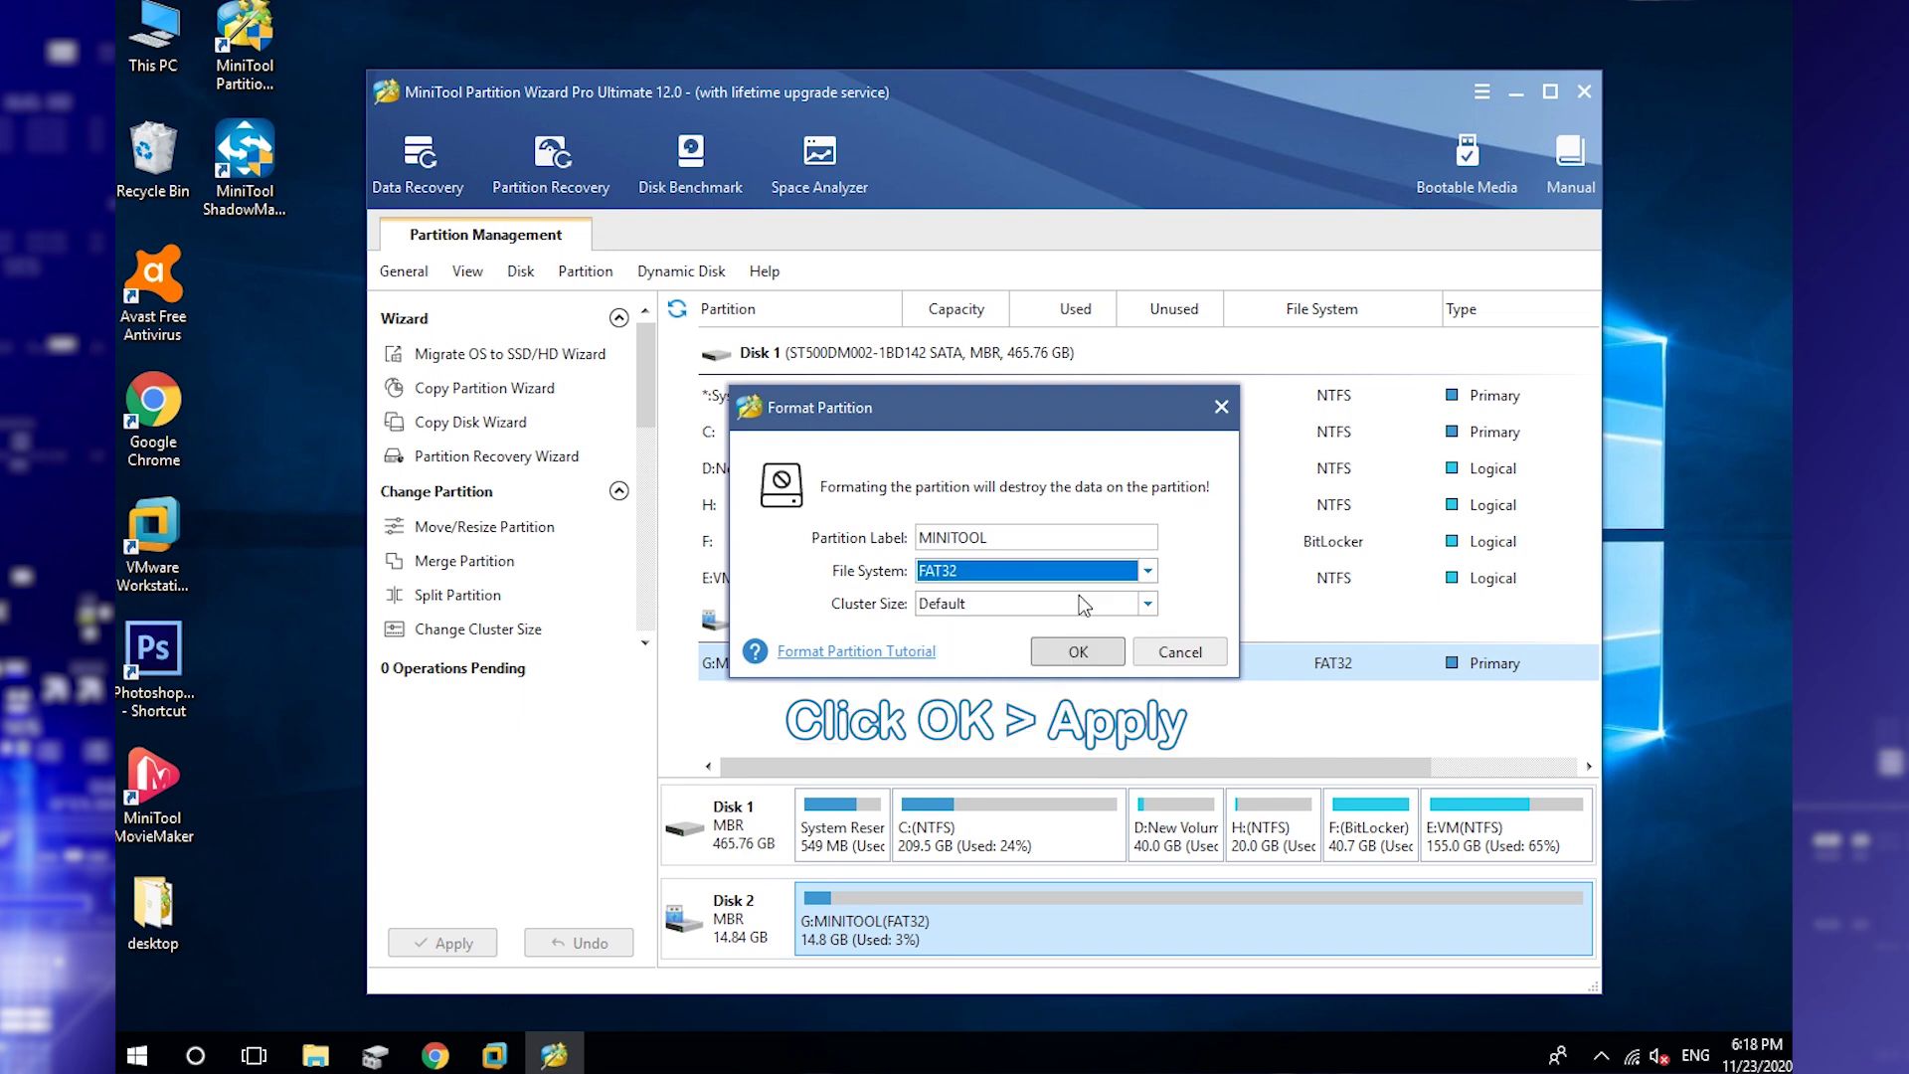
left_click(1078, 652)
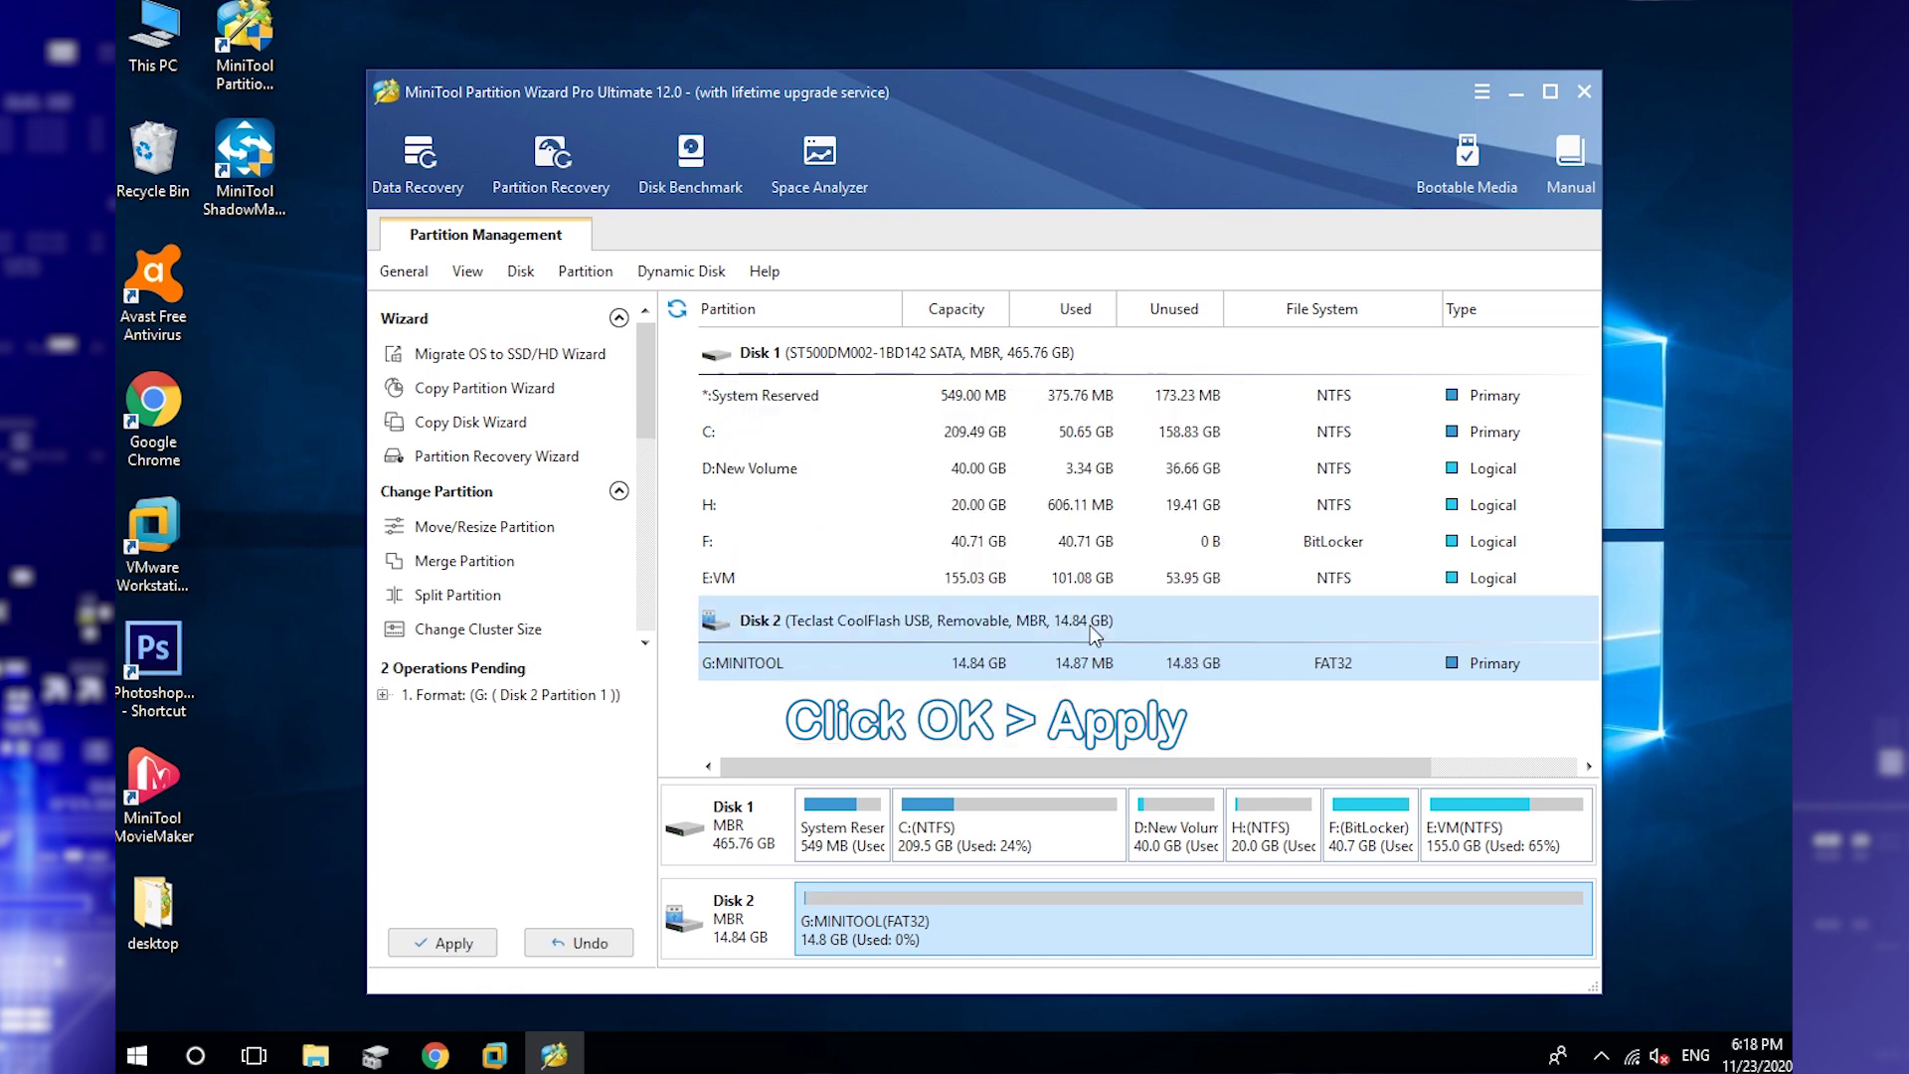
- Apply and confirm the pending FAT32 format of G:MINITOOL
left_click(450, 944)
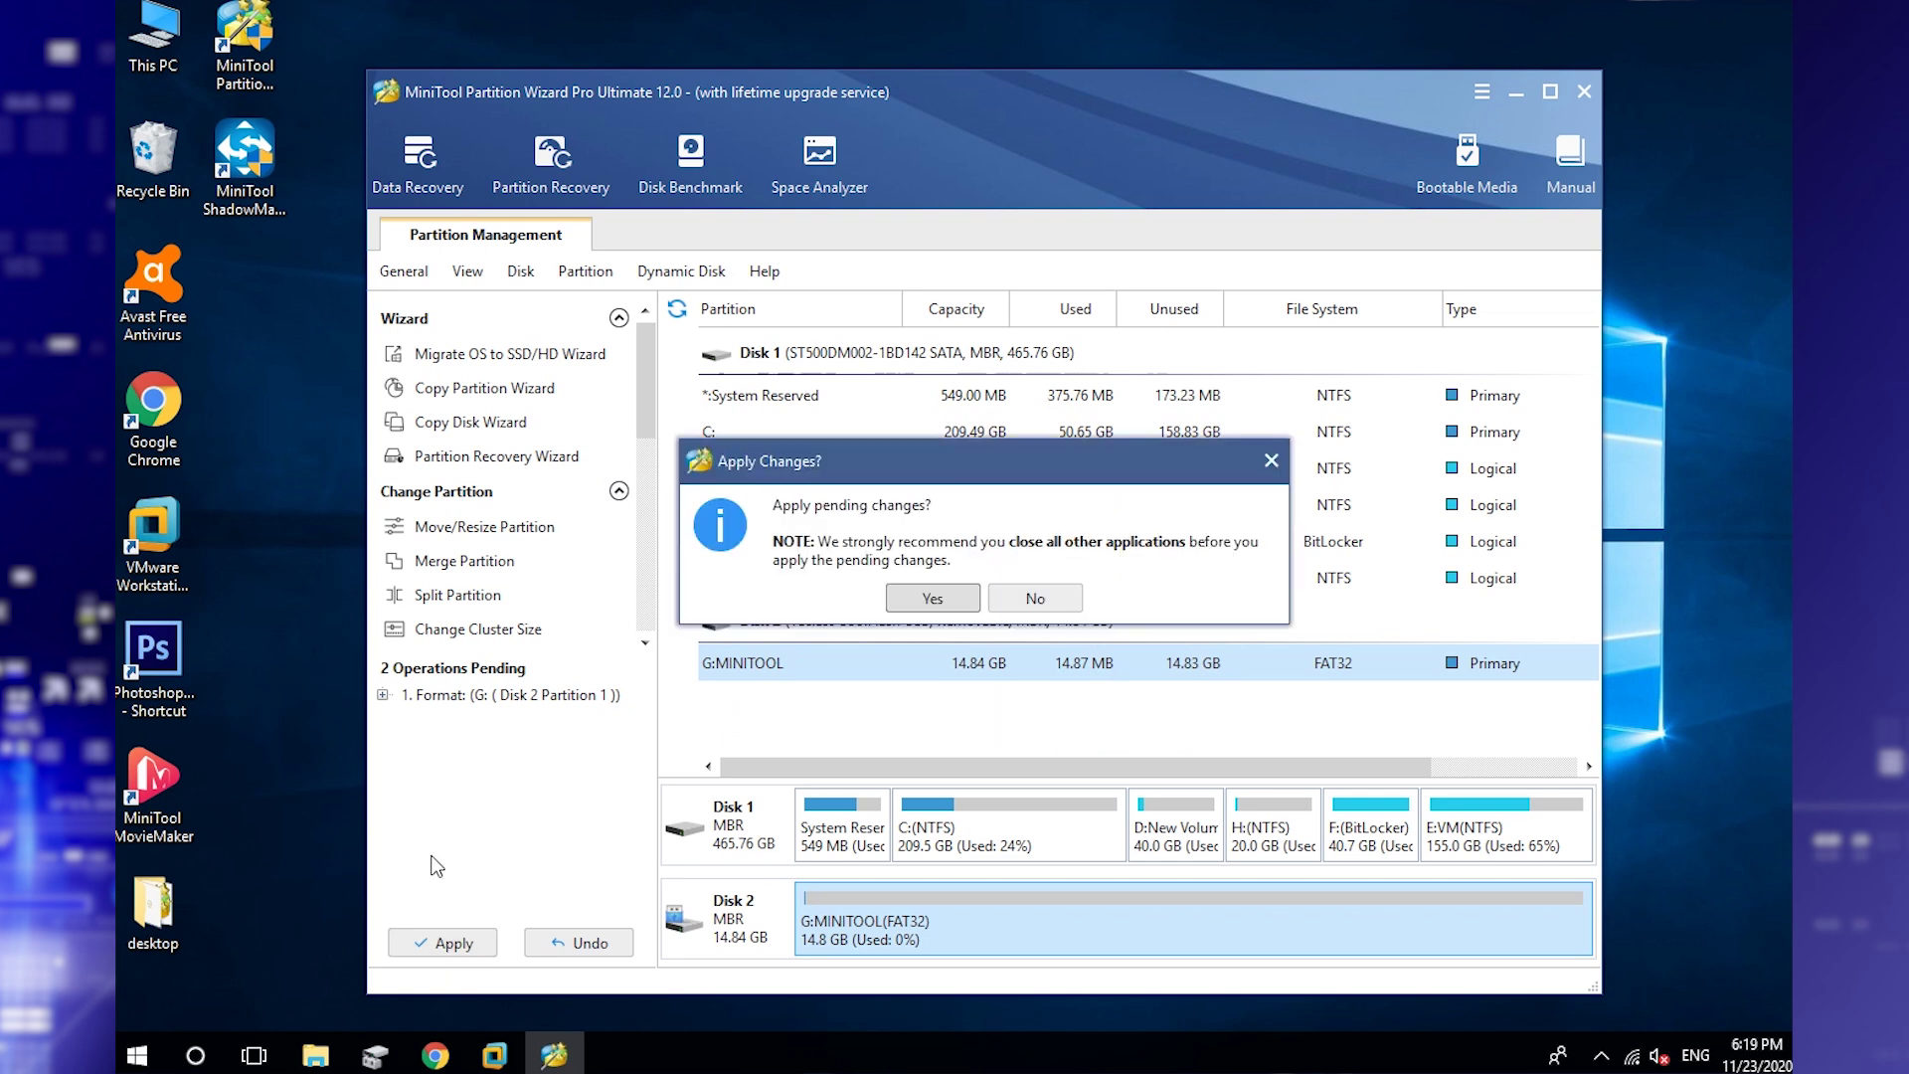
left_click(949, 607)
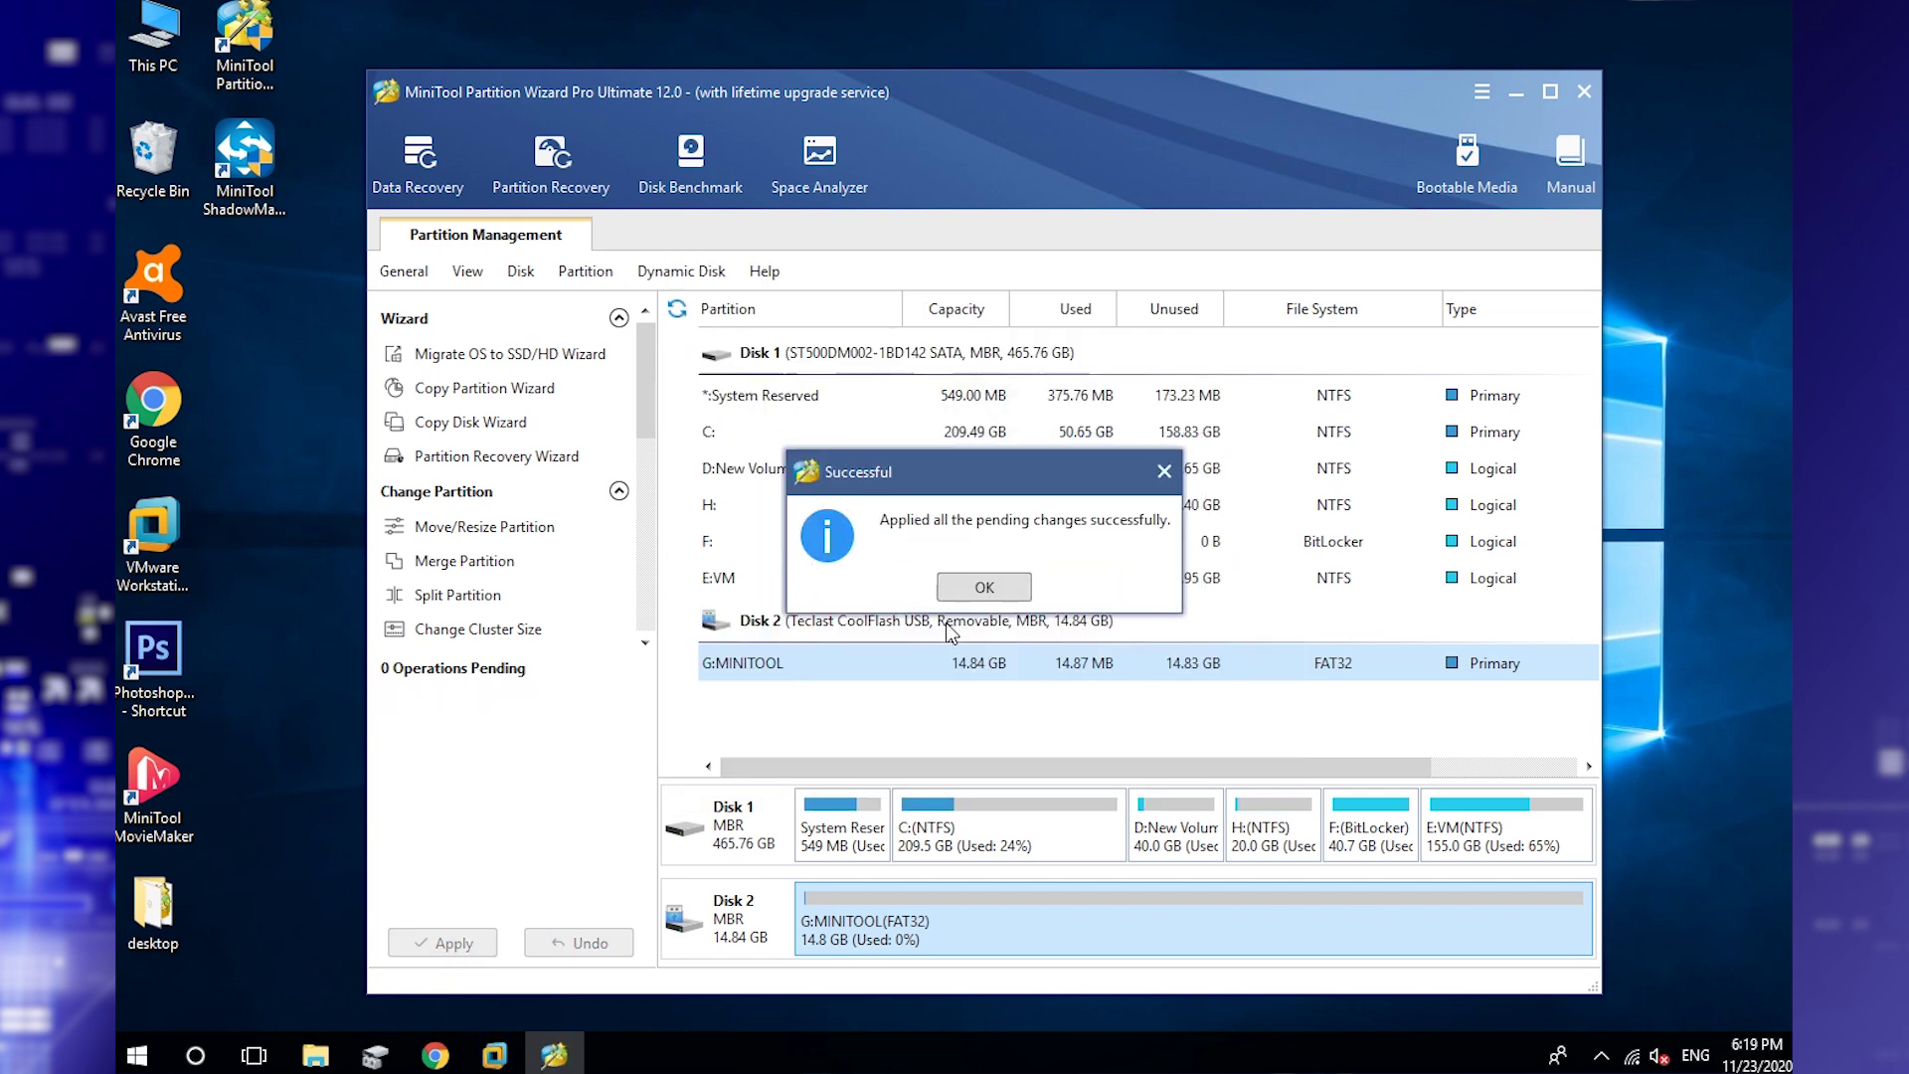
left_click(983, 587)
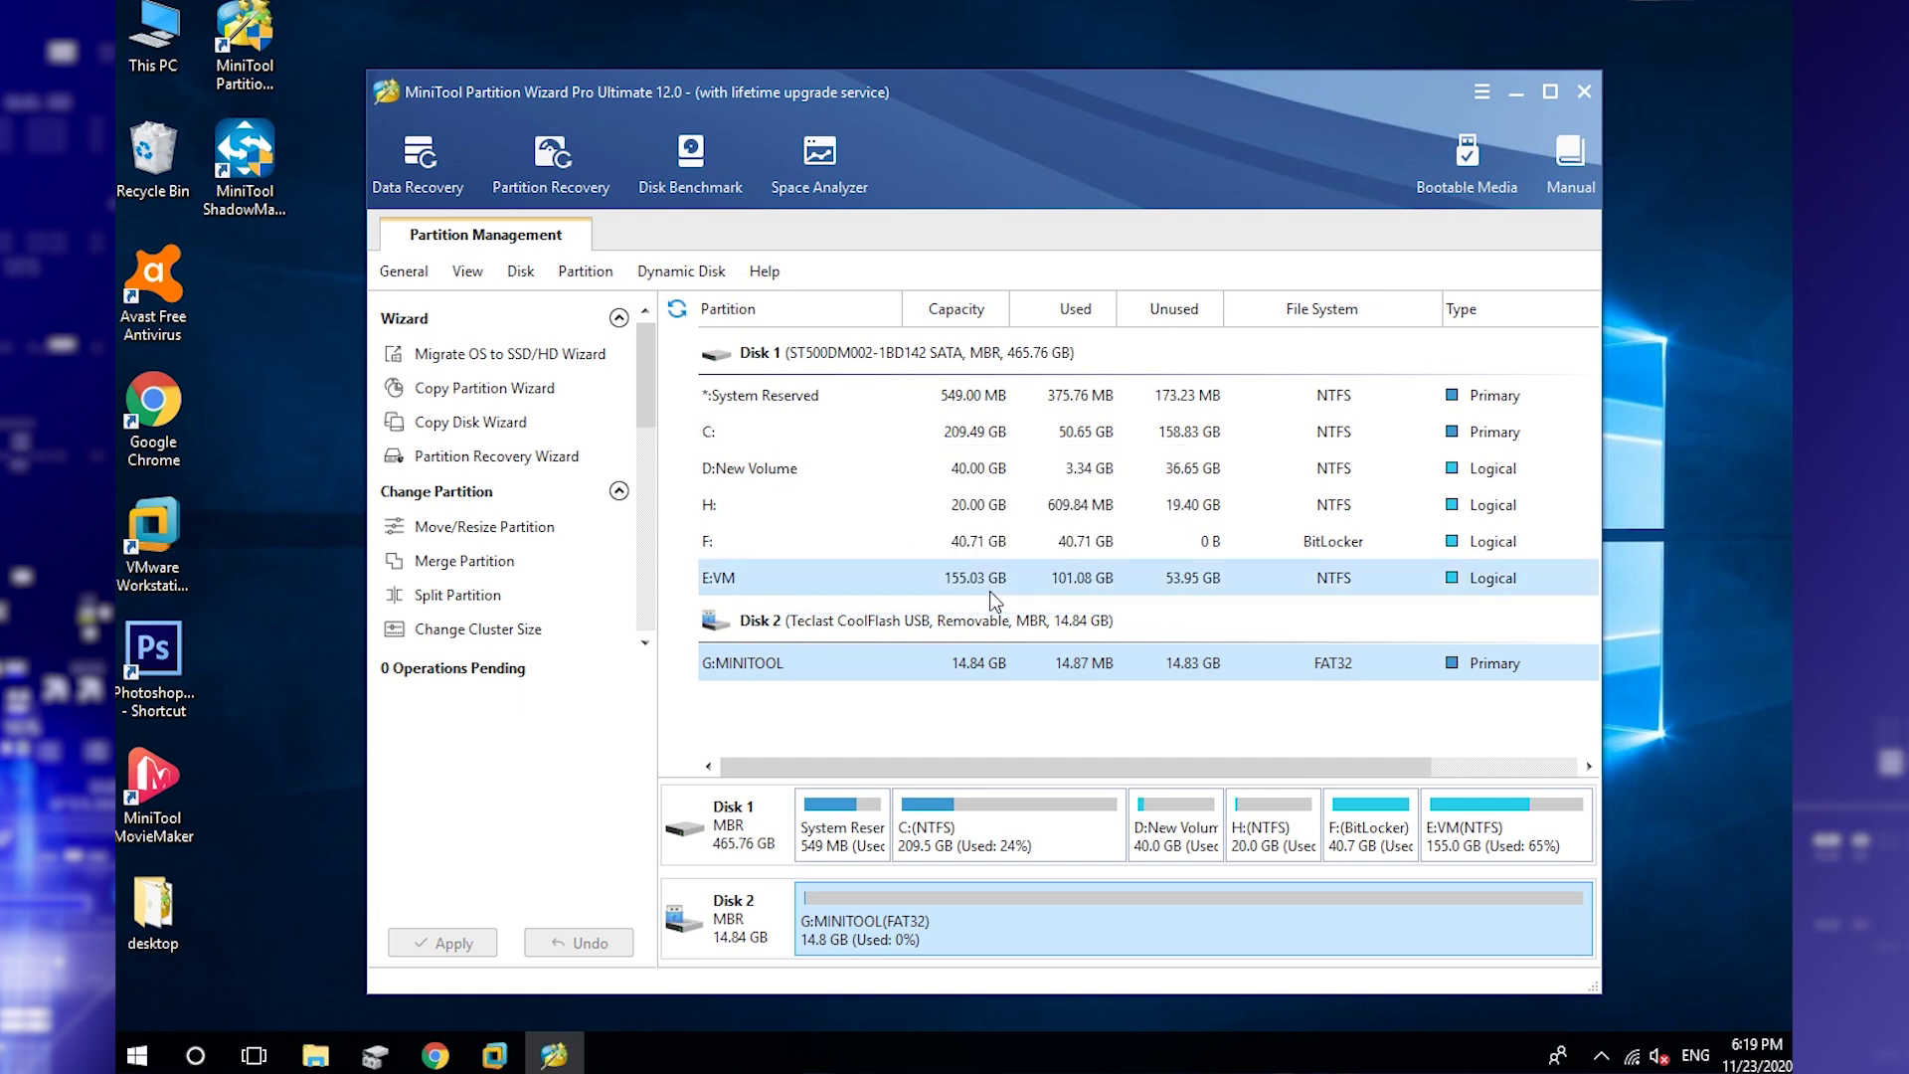